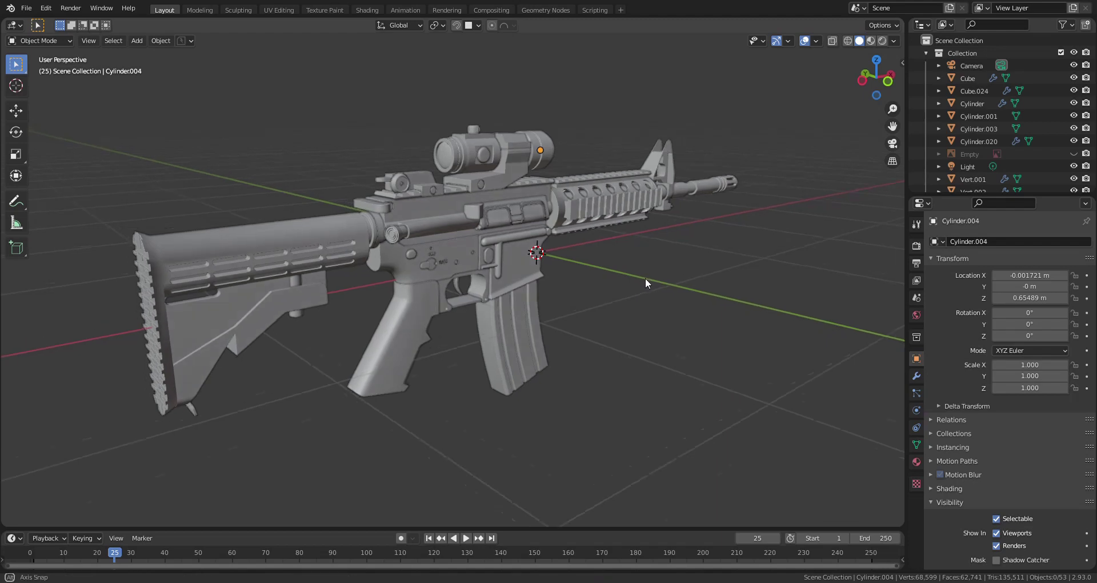
Step: Select the upper receiver and pistol grip and isolate them in Local View, viewed side-on
middle_drag(635, 279, 618, 235)
scroll(618, 235, up, 1)
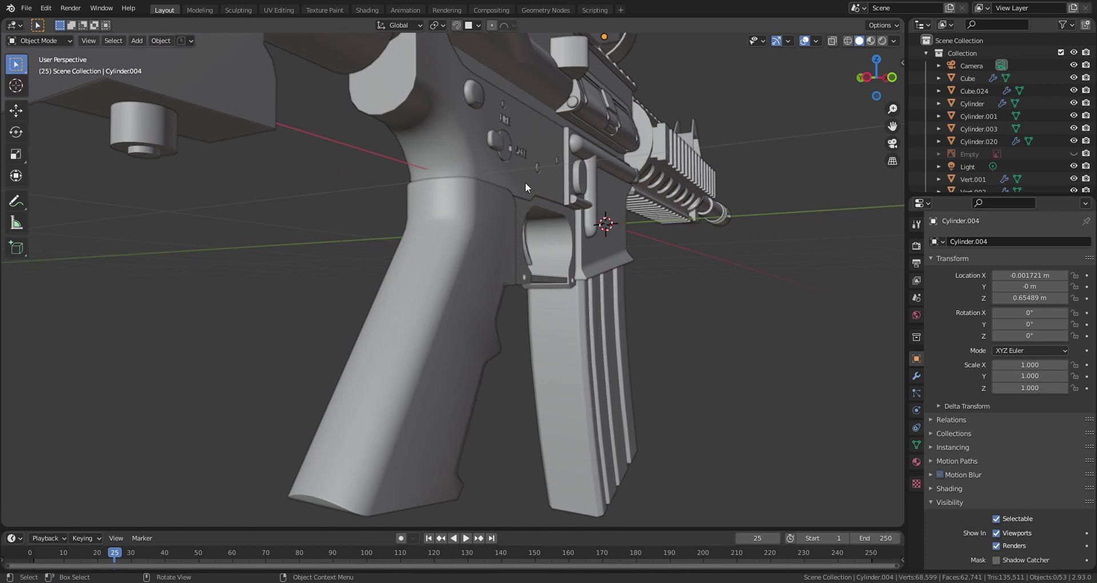
click(494, 171)
shift+click(478, 221)
middle_drag(601, 250, 584, 259)
key(KP_Divide)
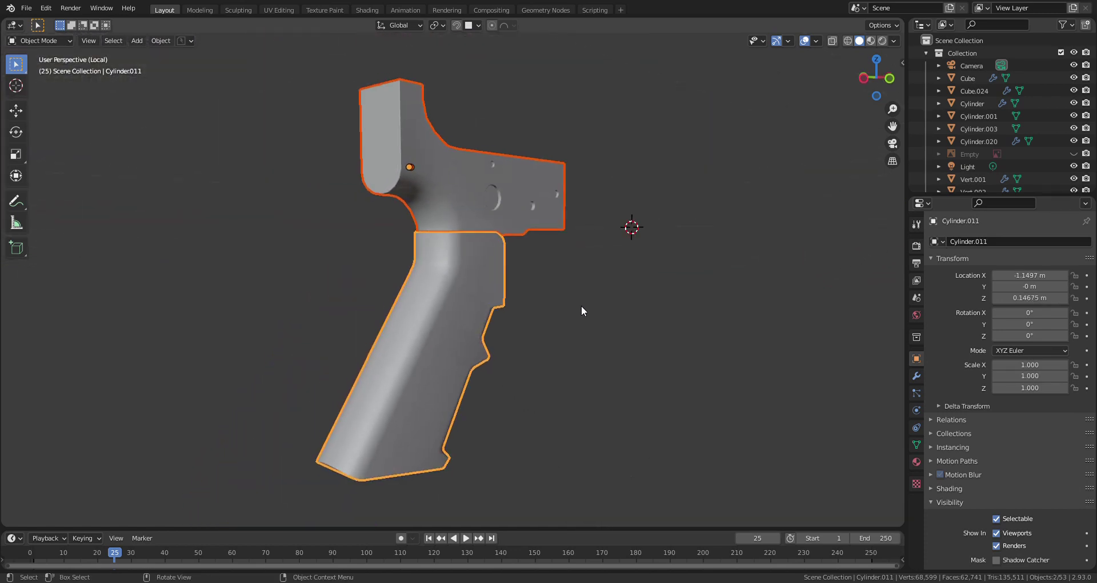
middle_drag(582, 312, 636, 282)
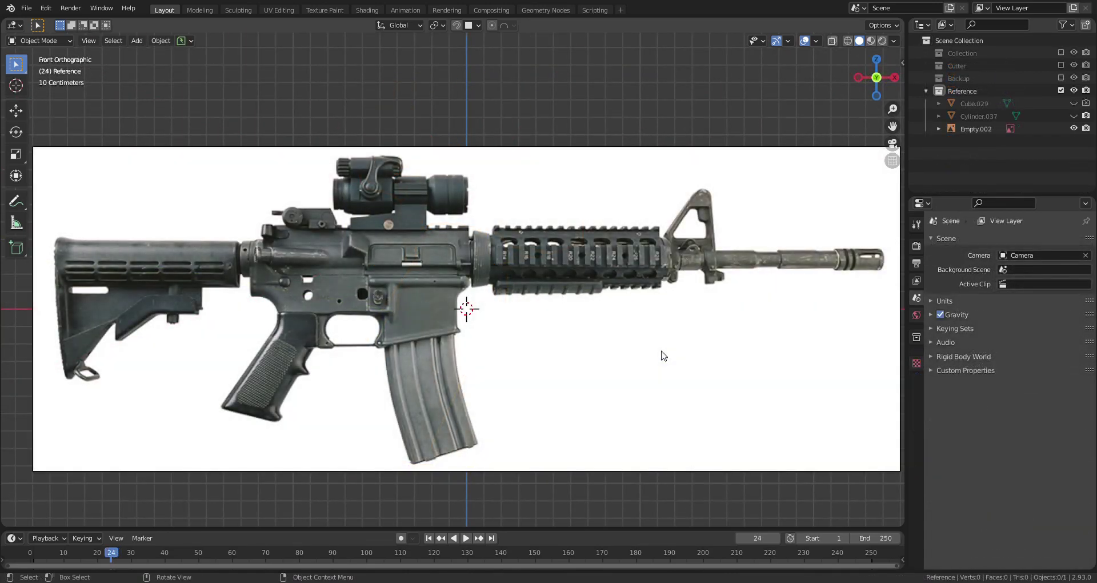
Step: Add a 14-vertex cylinder and rotate it 90° about Y
key(shift+a)
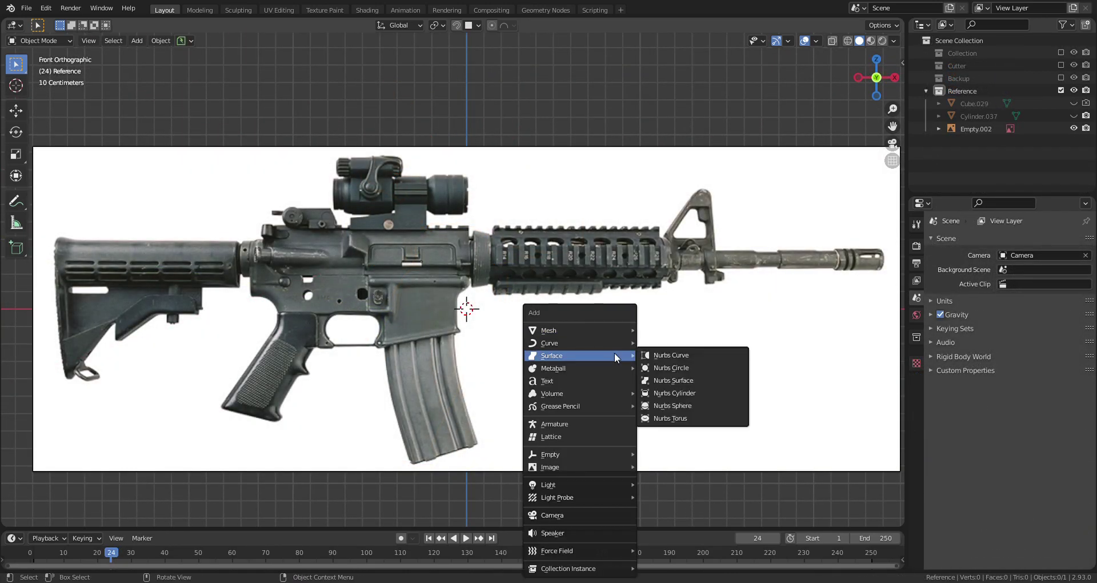
mouse_move(615, 332)
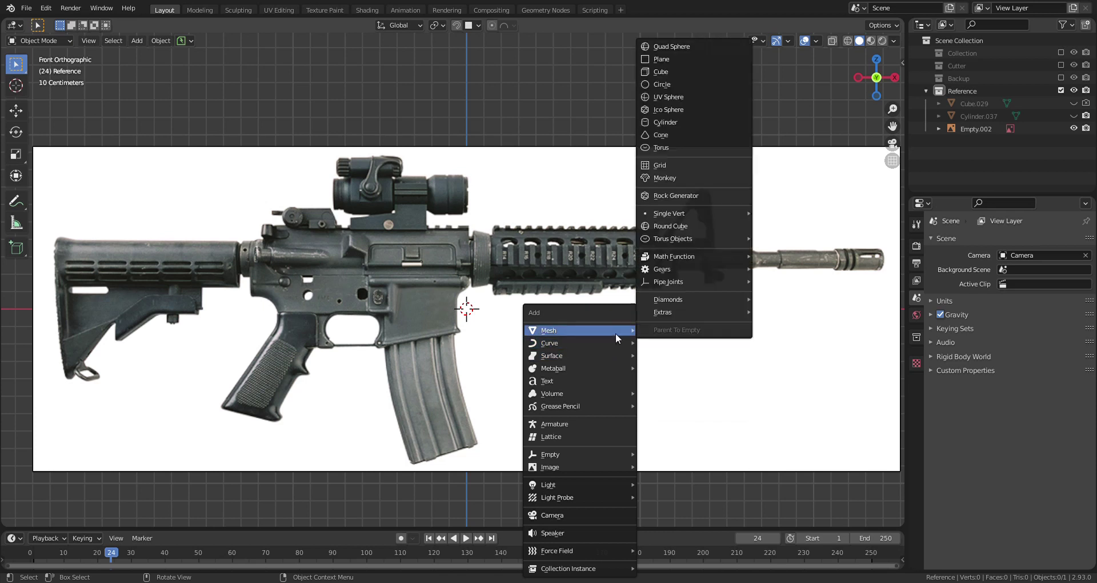
click(667, 122)
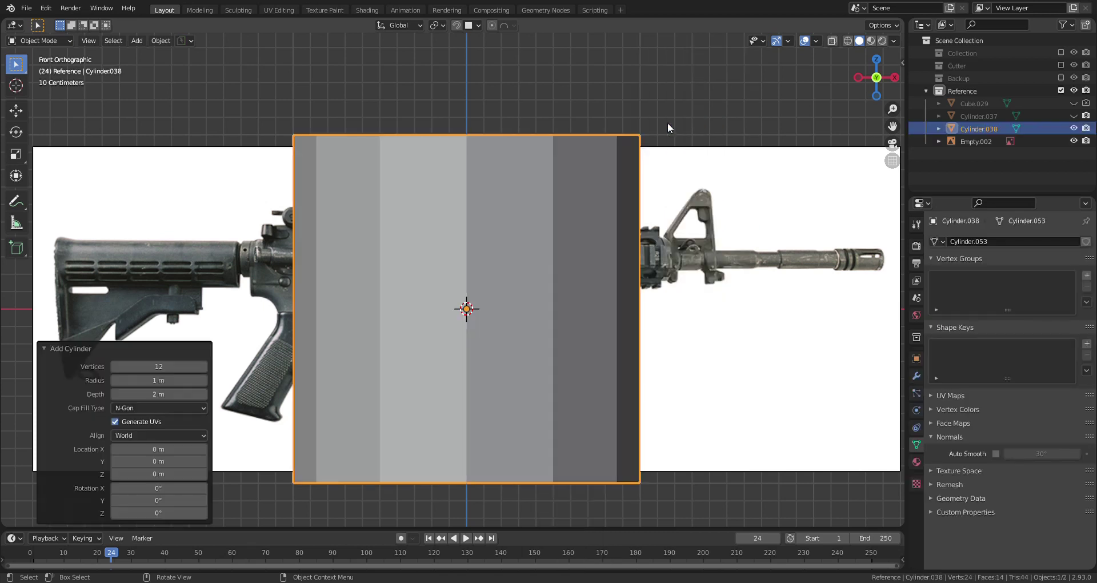
click(140, 368)
key(Return)
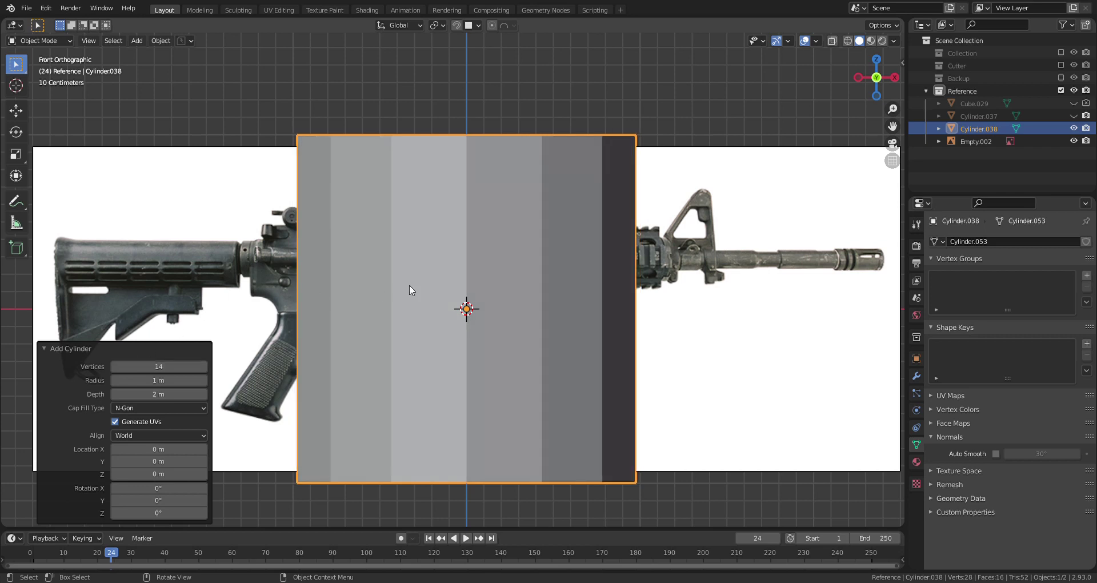
text(ry90)
key(Return)
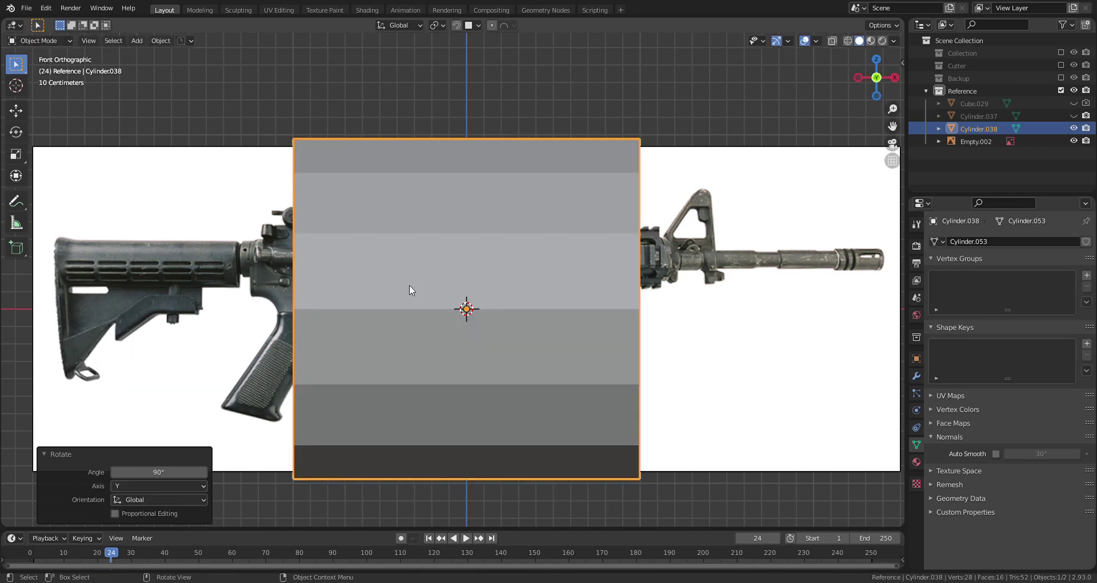
Step: Move the cylinder near the receiver and scale it down to 0.093
key(g)
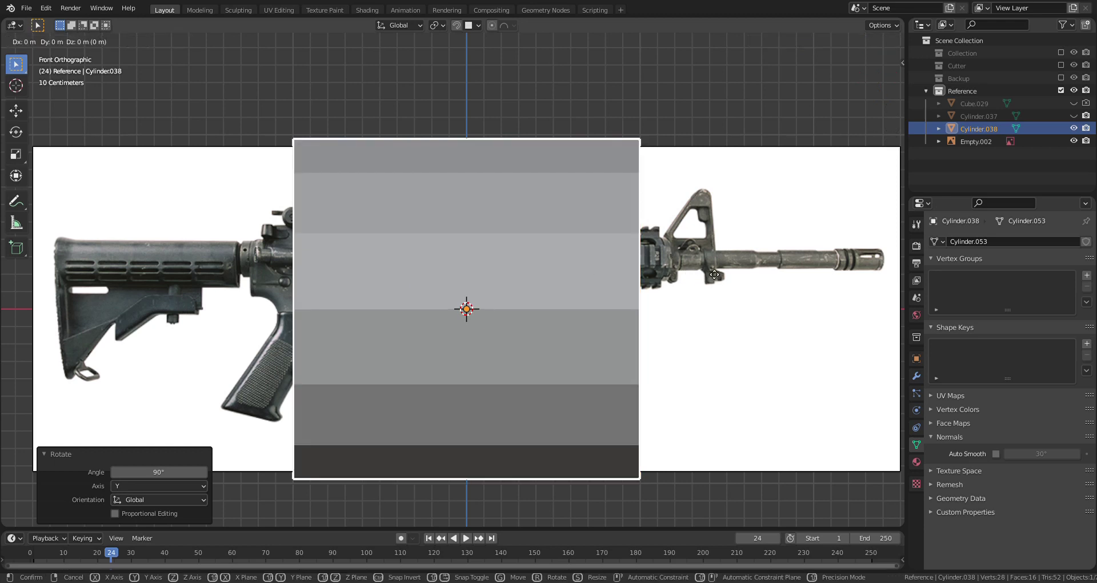
click(537, 250)
shift+middle_drag(536, 248, 718, 258)
key(s)
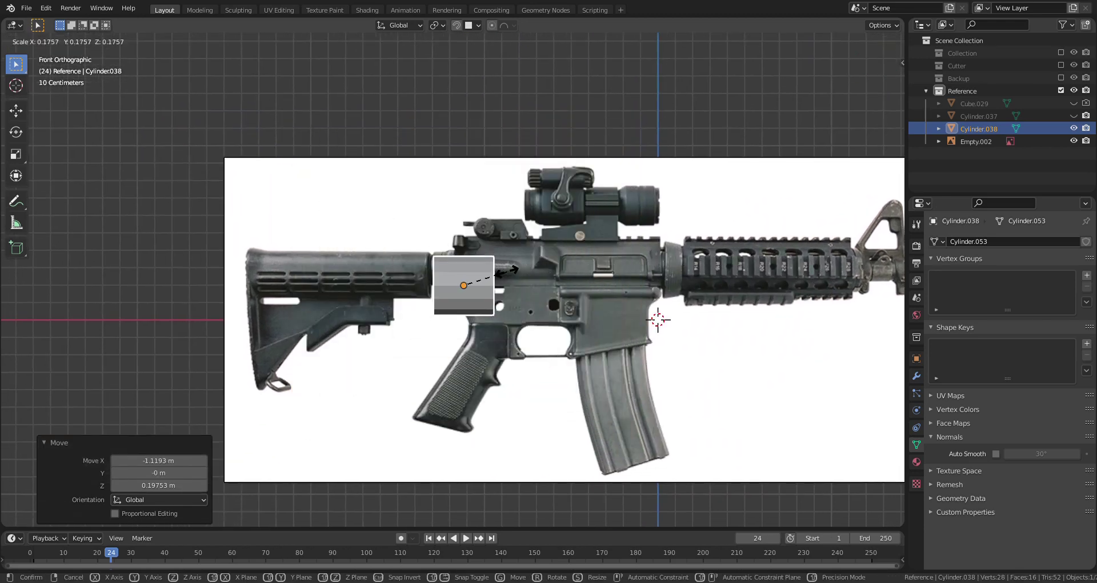
click(485, 273)
shift+middle_drag(485, 273, 605, 279)
Step: Position the cylinder beside the receiver's rear pin and check it from the right view
key(g)
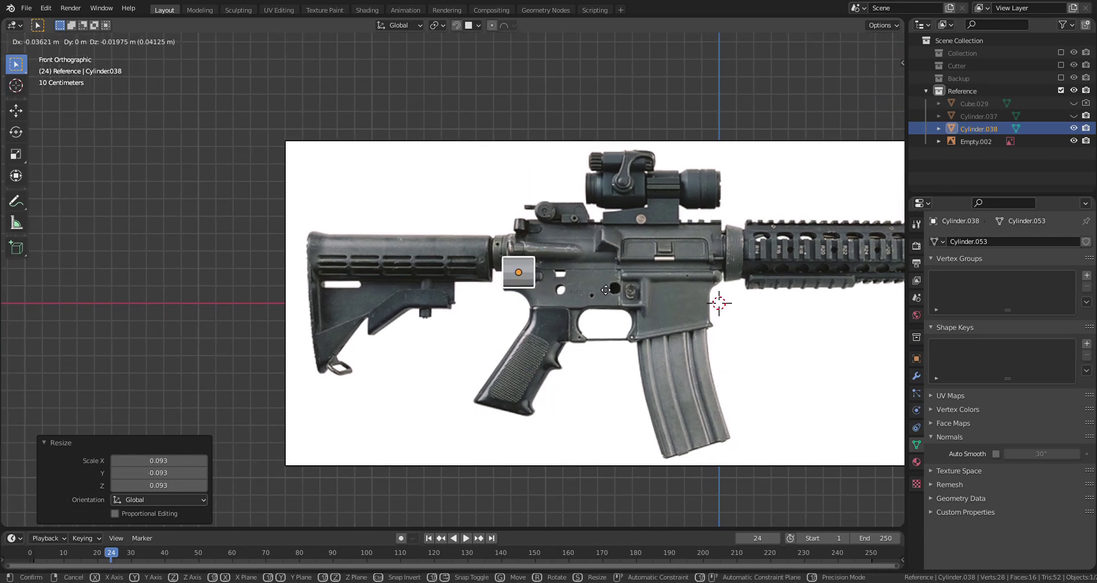
click(601, 285)
scroll(595, 287, up, 4)
scroll(595, 286, up, 1)
shift+middle_drag(595, 286, 537, 317)
key(g)
click(454, 348)
scroll(456, 348, up, 3)
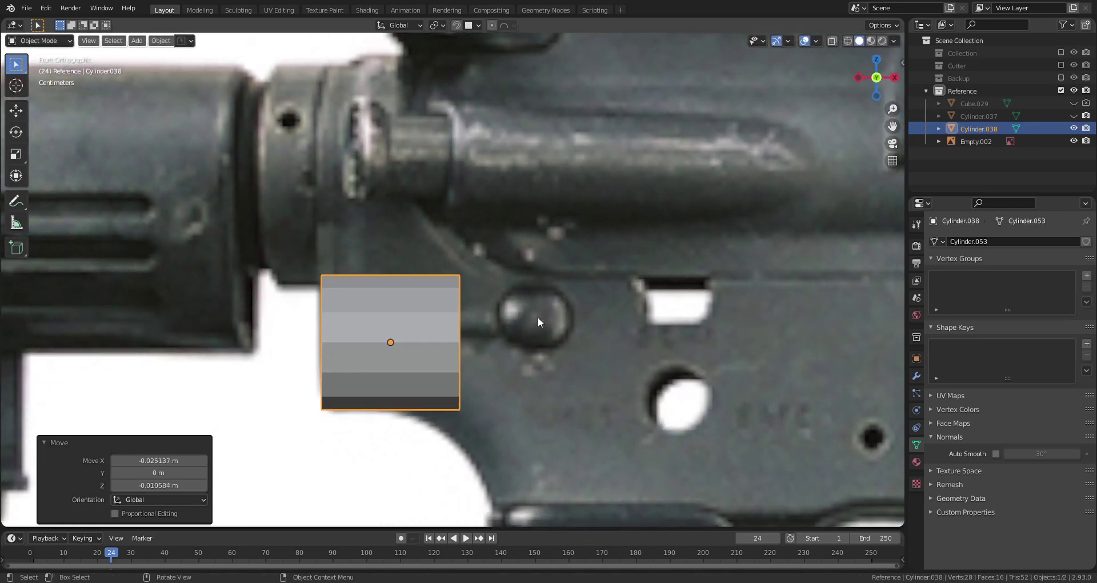
key(KP_3)
Step: In wireframe Edit Mode, extrude the cylinder's upper vertices up to the receiver's top
key(ctrl+Tab)
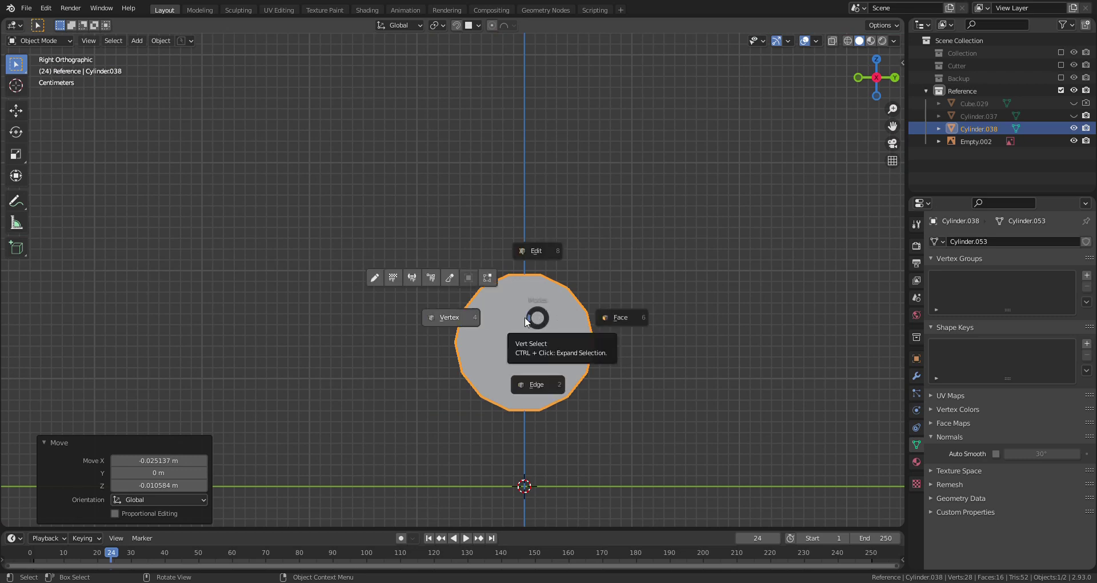
click(472, 319)
key(z)
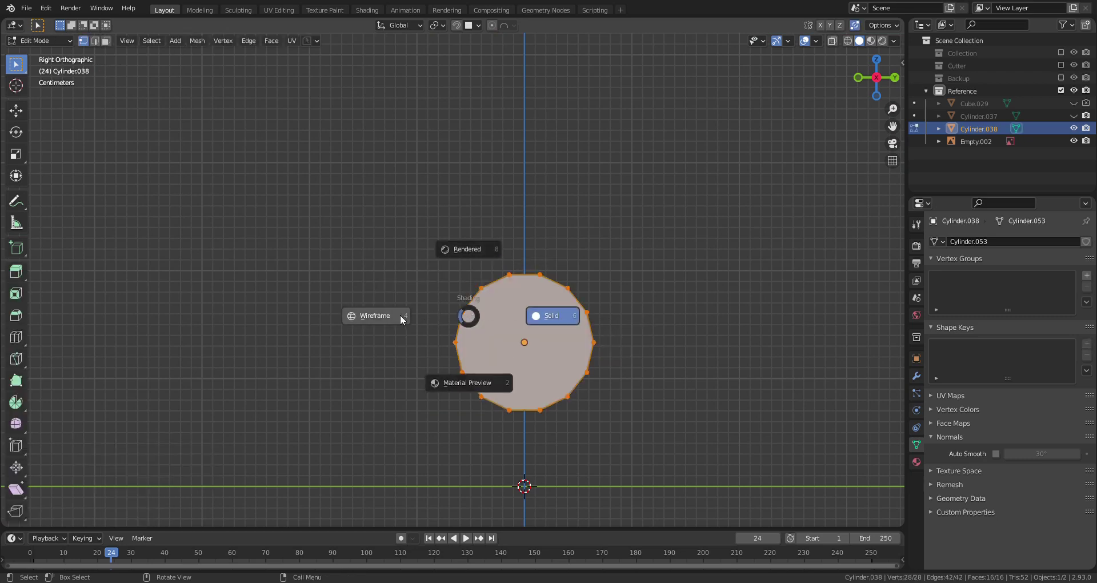
click(402, 316)
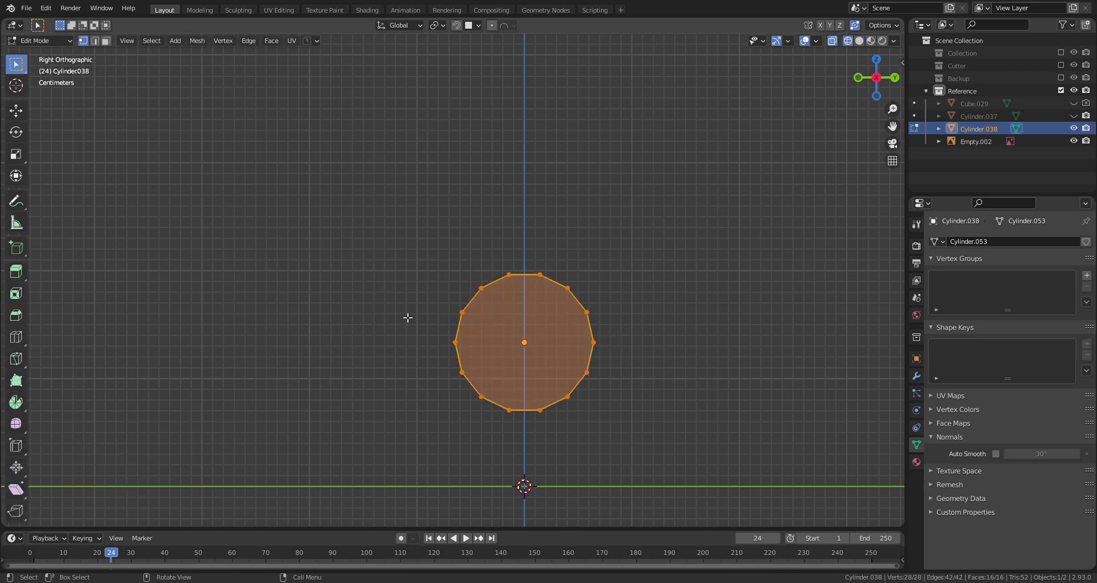
click(675, 273)
drag(688, 225, 442, 351)
key(KP_4)
key(KP_4)
key(KP_4)
key(KP_4)
key(KP_4)
key(KP_4)
scroll(435, 359, down, 2)
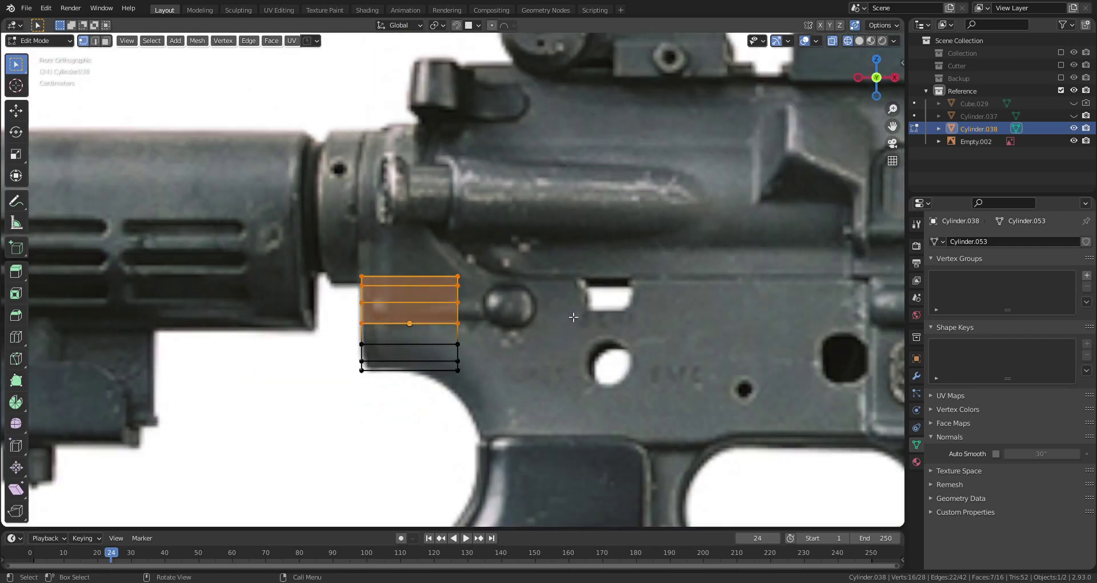
key(e)
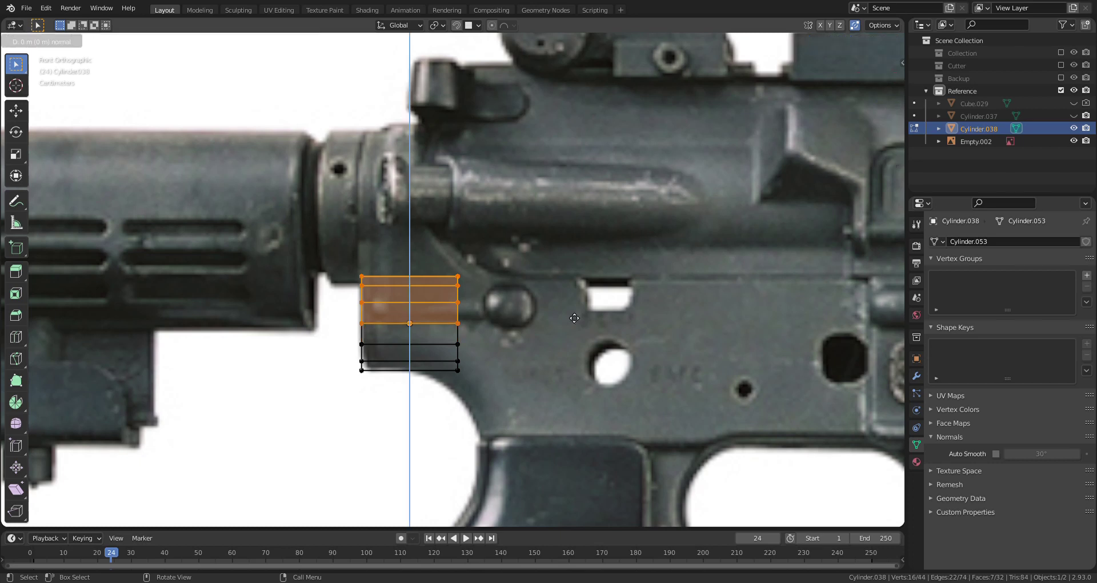
click(581, 163)
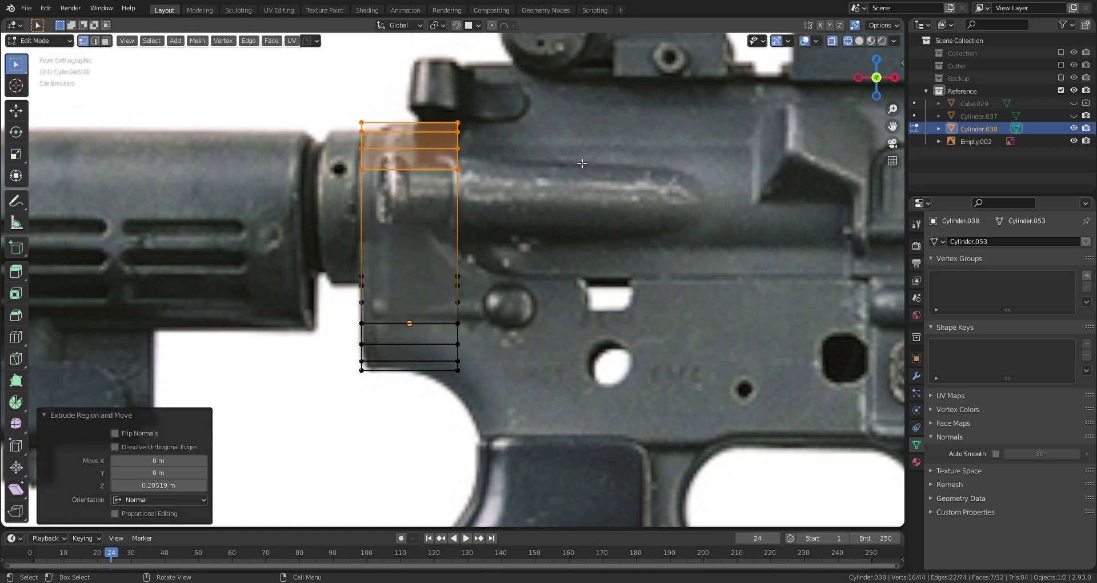
Step: Slide the block's right-edge vertices left along X, then circle-select the bottom cap and front faces
click(540, 173)
drag(543, 81, 426, 400)
key(g)
key(x)
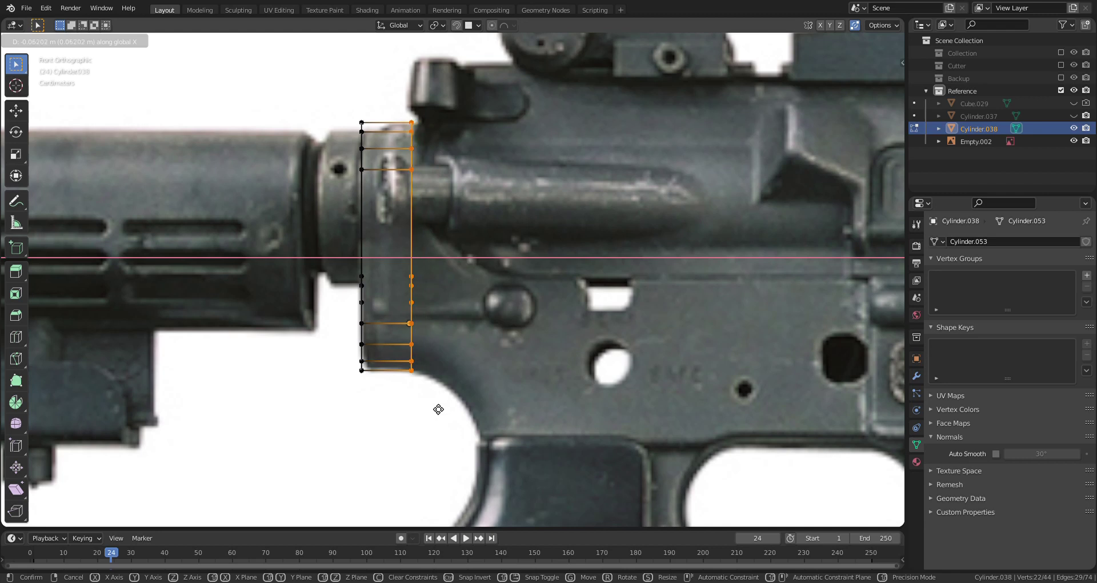
click(438, 409)
middle_drag(438, 409, 451, 337)
key(c)
mouse_move(451, 335)
mouse_down()
mouse_move(431, 299)
mouse_move(373, 358)
mouse_up()
Step: Delete the selected side faces, leaving an open 32-vertex band, and return to front view
drag(438, 330, 477, 347)
key(Escape)
middle_drag(624, 304, 433, 309)
key(x)
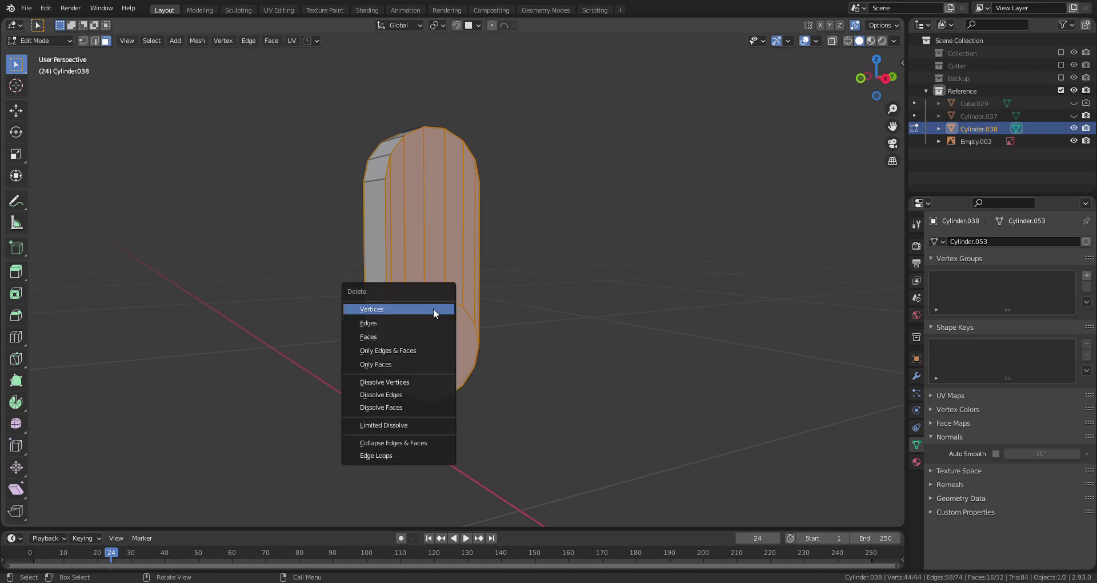
click(427, 336)
middle_drag(539, 352, 611, 353)
key(KP_1)
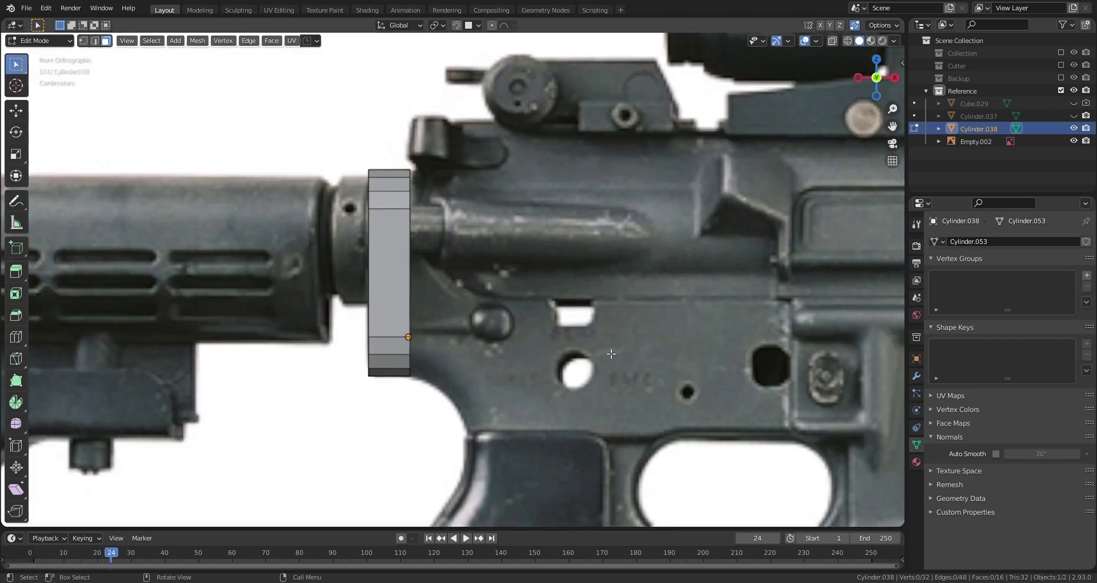
key(z)
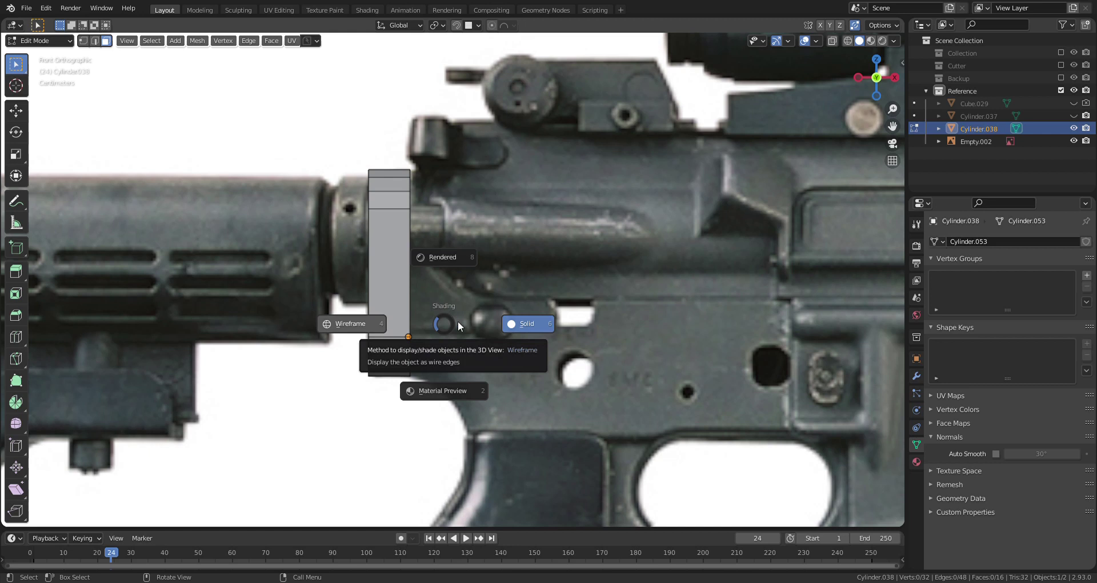
Step: In wireframe vertex mode, extrude the slab's lower-right vertices and rotate the new edge 17.8°
click(378, 326)
key(ctrl+Tab)
click(398, 321)
drag(443, 314, 402, 395)
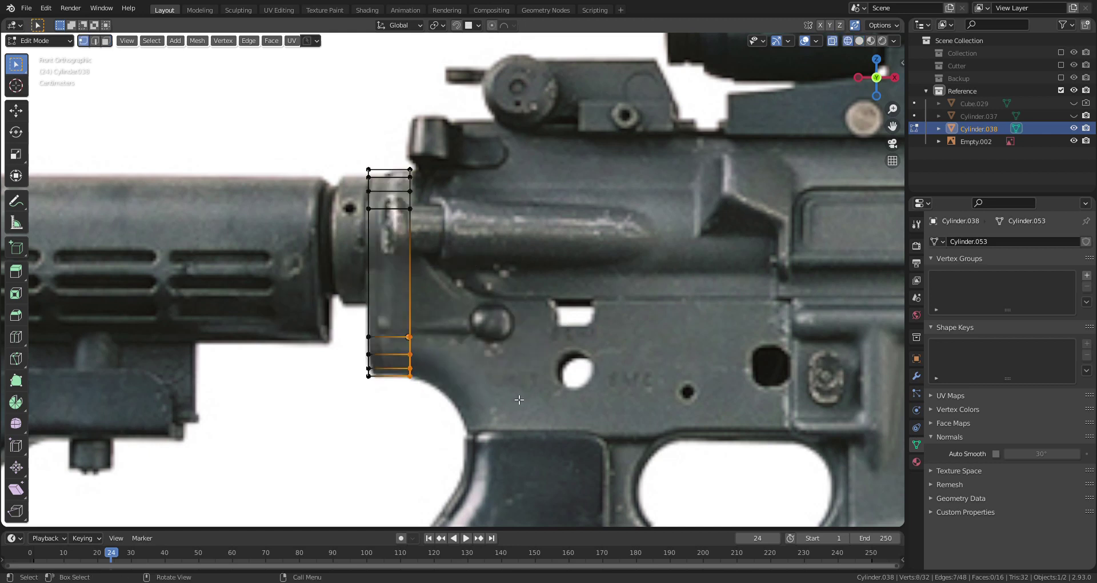
key(e)
click(549, 413)
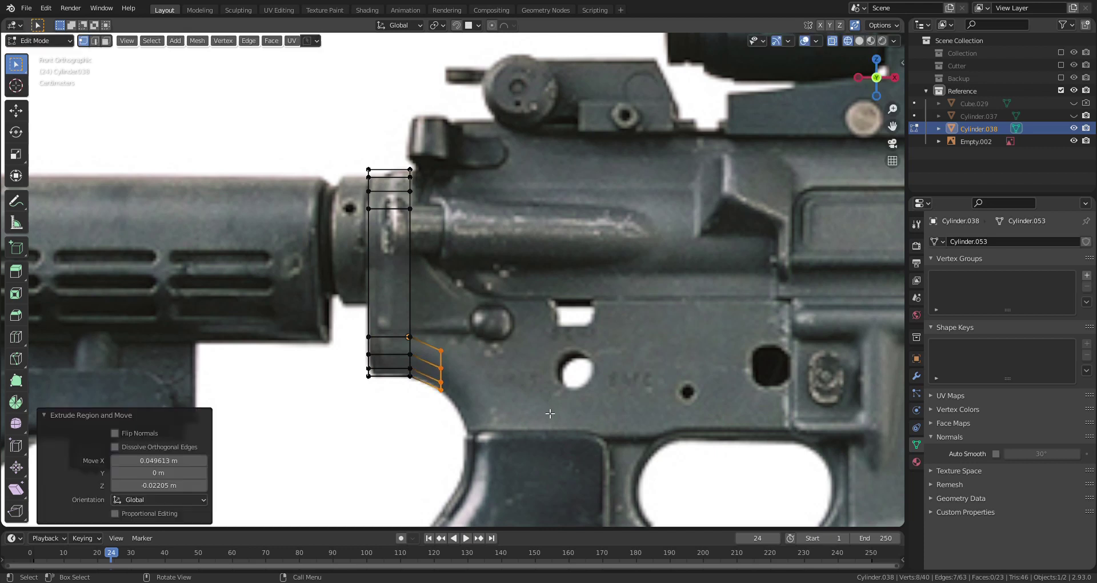
key(r)
click(564, 430)
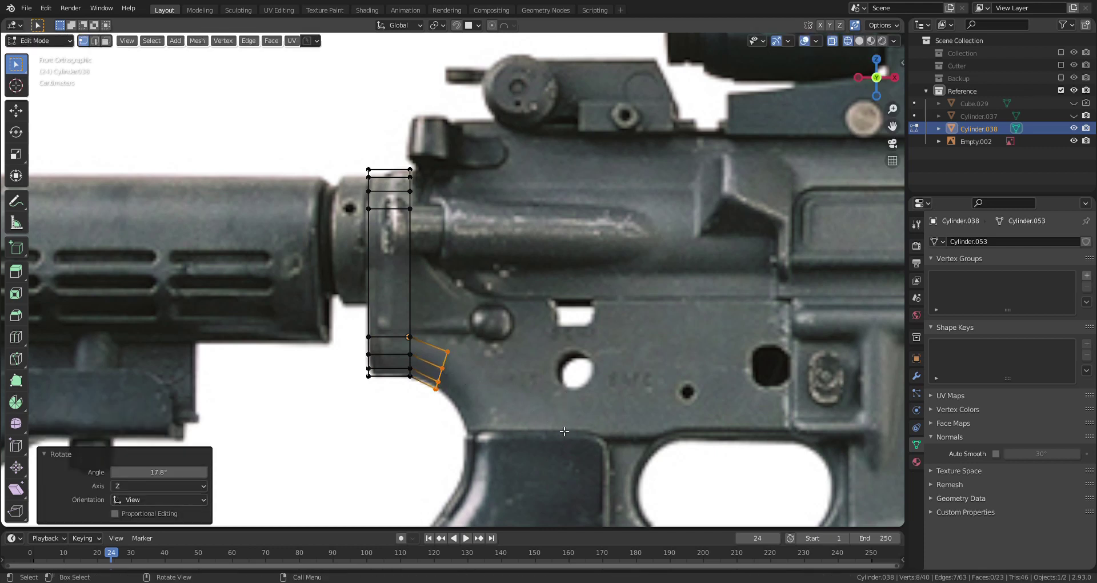
Step: Extrude and rotate two more sections (ending at 48.5°) curving toward the grip, then adjust the end
key(e)
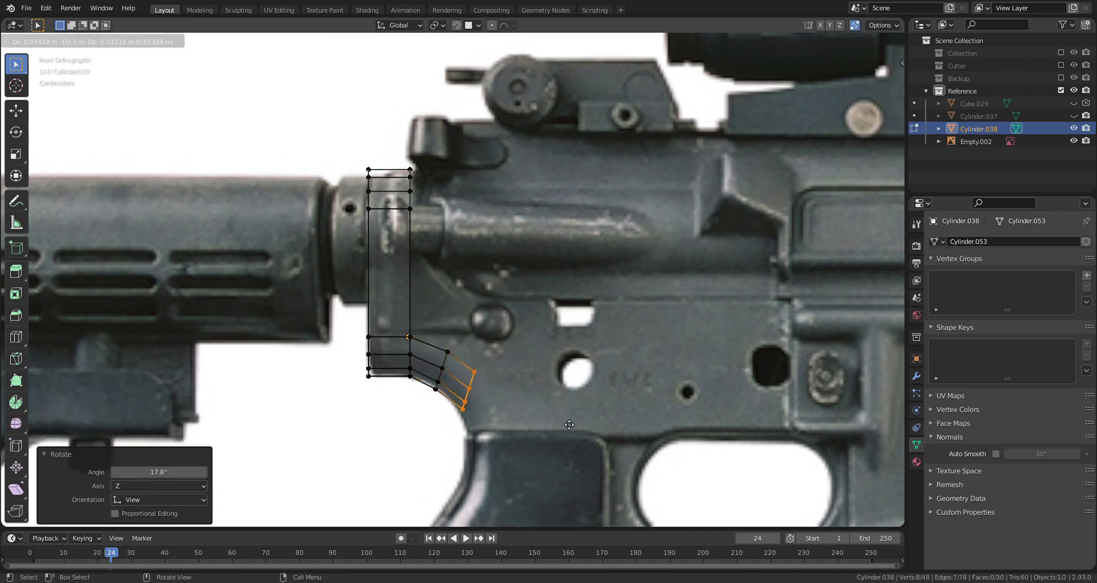
click(565, 396)
key(r)
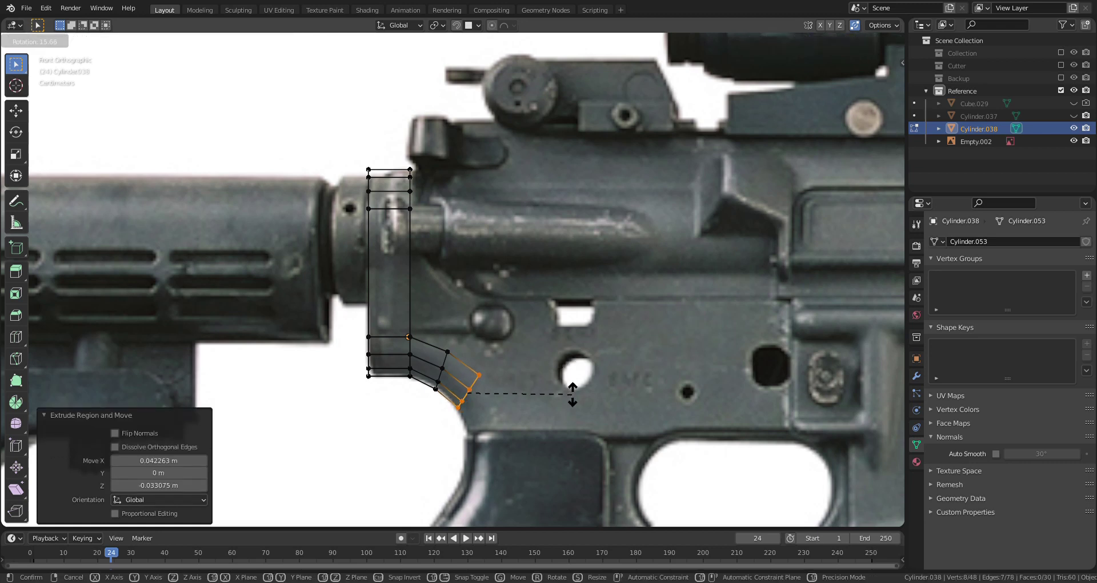
click(574, 407)
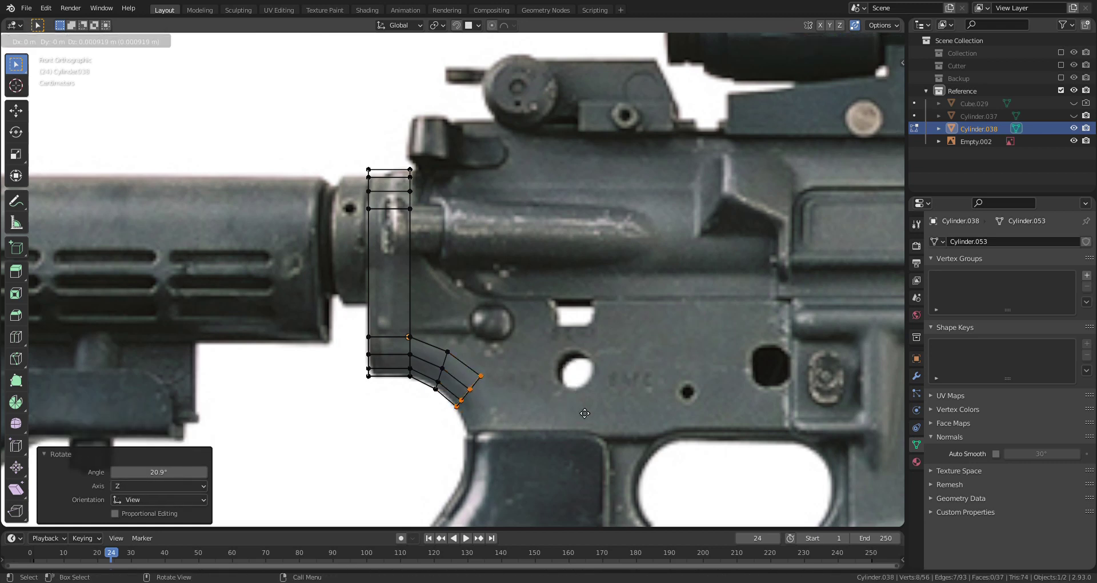
key(e)
click(595, 434)
key(r)
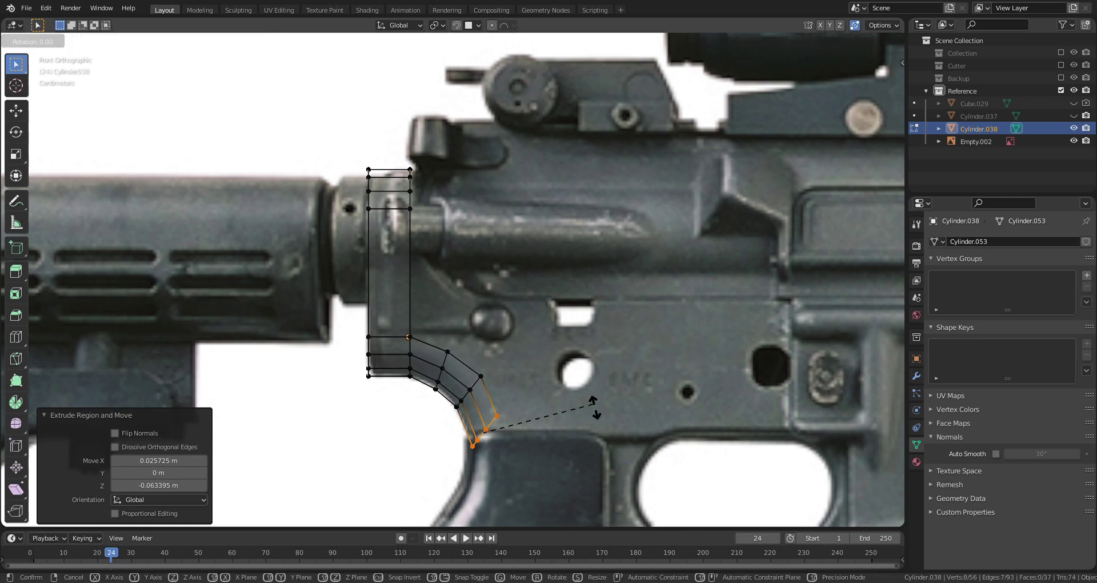
click(578, 497)
key(g)
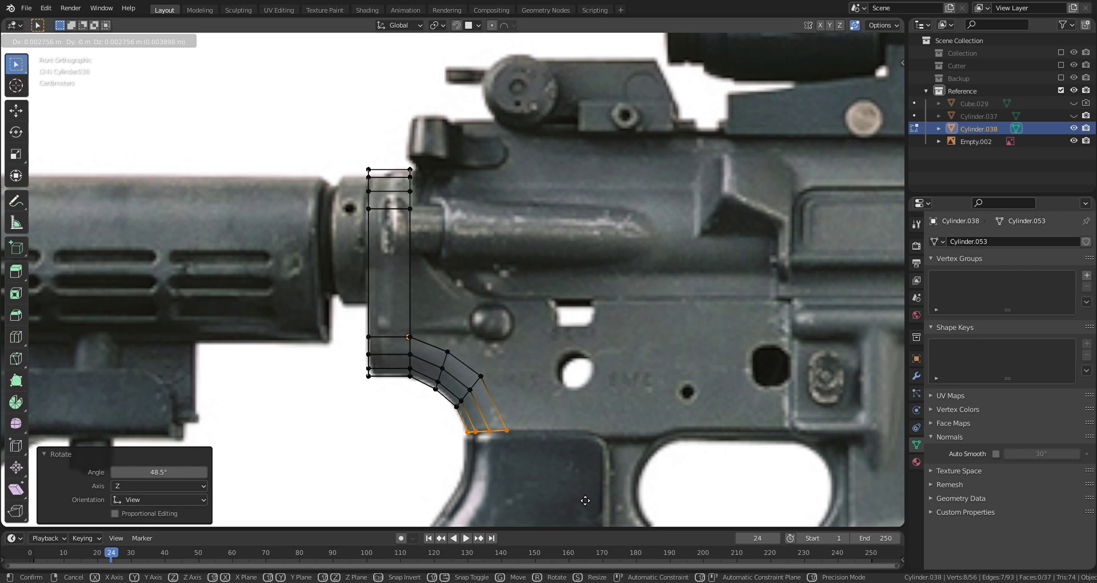
click(585, 501)
scroll(578, 410, down, 1)
Step: Shade the rear grip piece smooth and enable Auto Smooth at 30°
key(Tab)
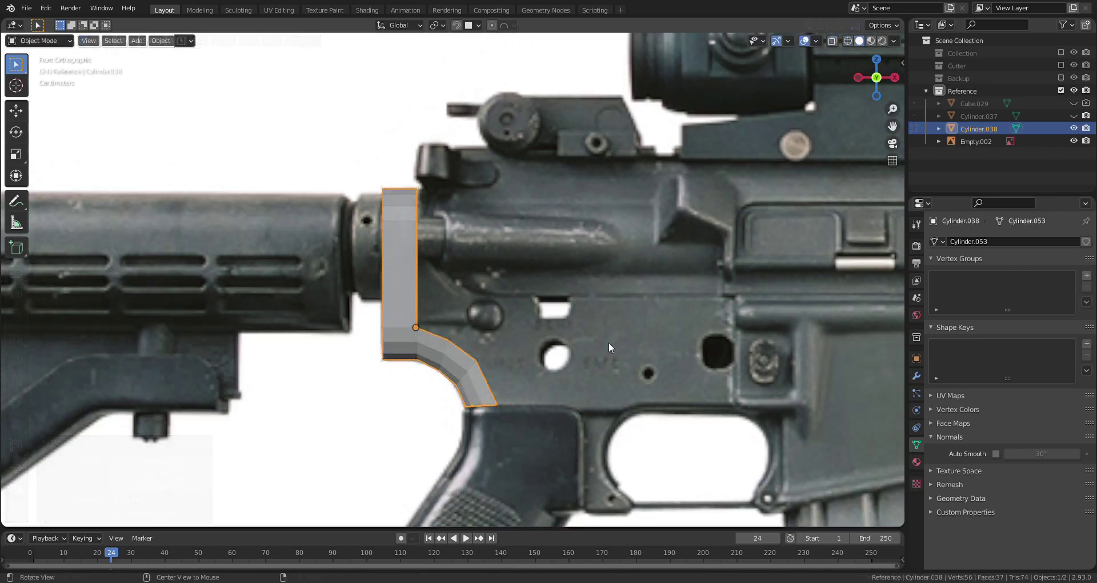
middle_drag(608, 342, 667, 309)
scroll(420, 324, up, 3)
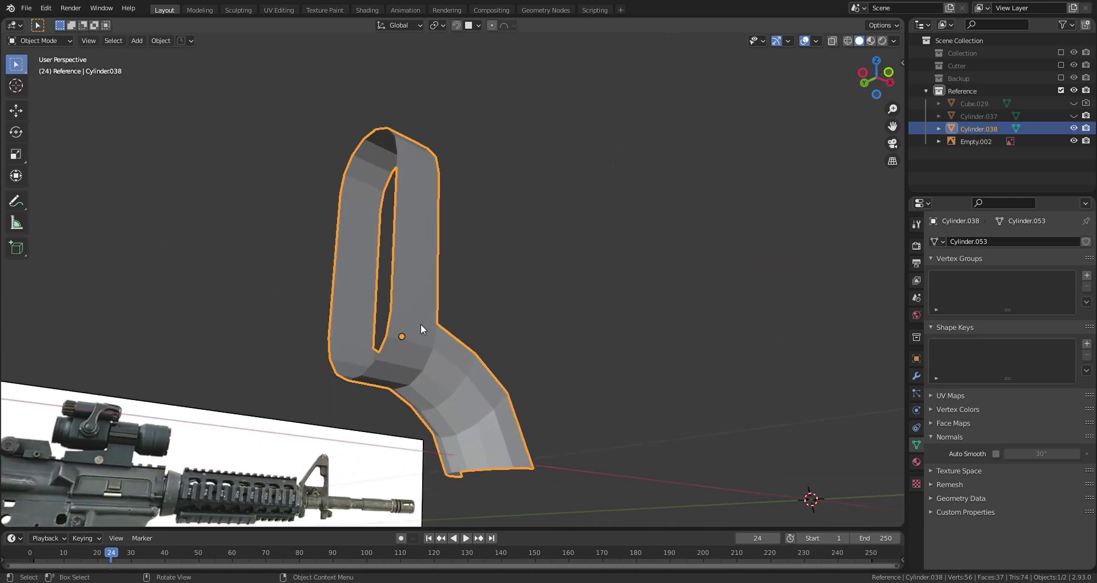
right_click(420, 324)
click(420, 324)
middle_drag(537, 346, 516, 323)
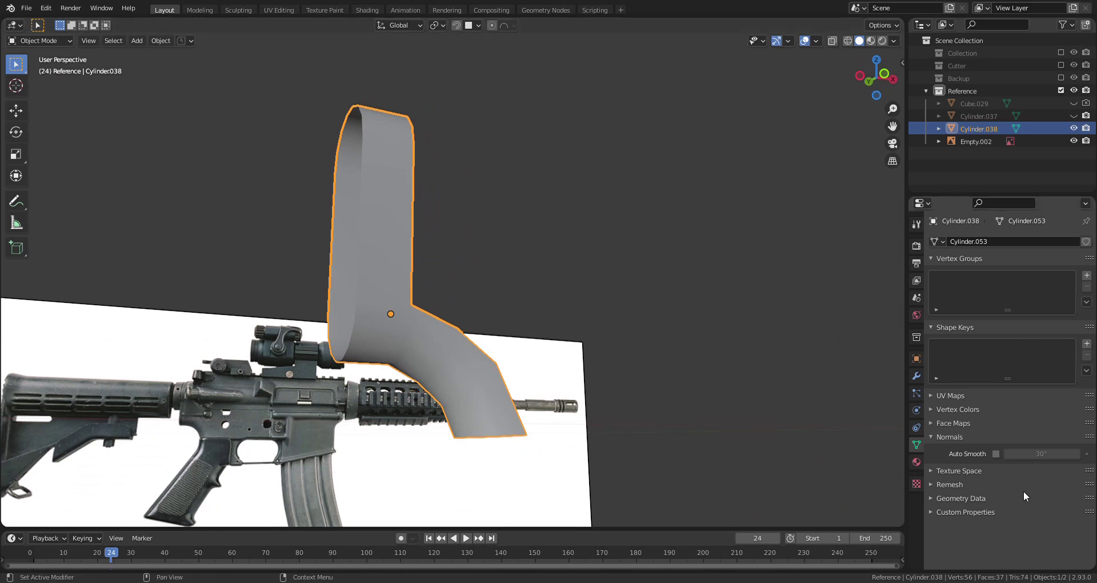
click(995, 453)
middle_drag(770, 408, 719, 406)
key(KP_1)
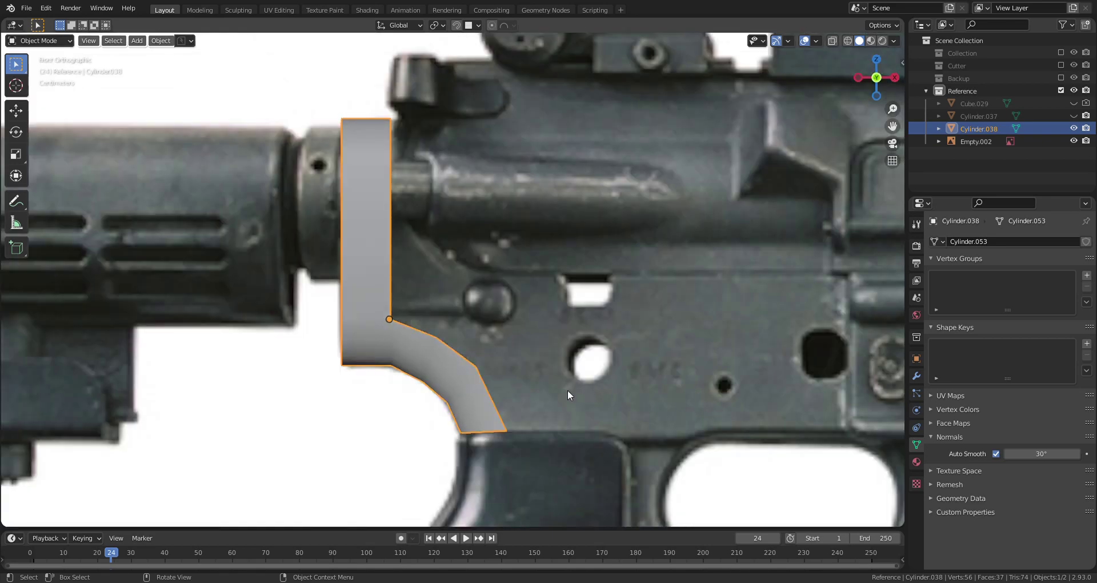
middle_drag(468, 392, 557, 382)
Step: In Edit Mode, fill faces between selected vertices across the opening up to the top
key(ctrl+Tab)
click(508, 380)
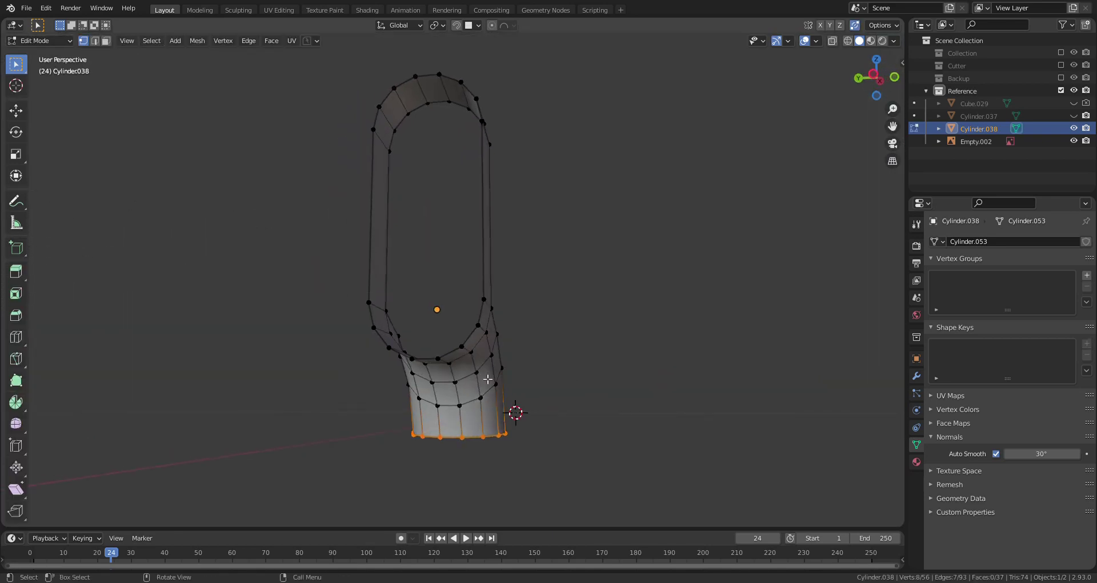
middle_drag(487, 379, 463, 389)
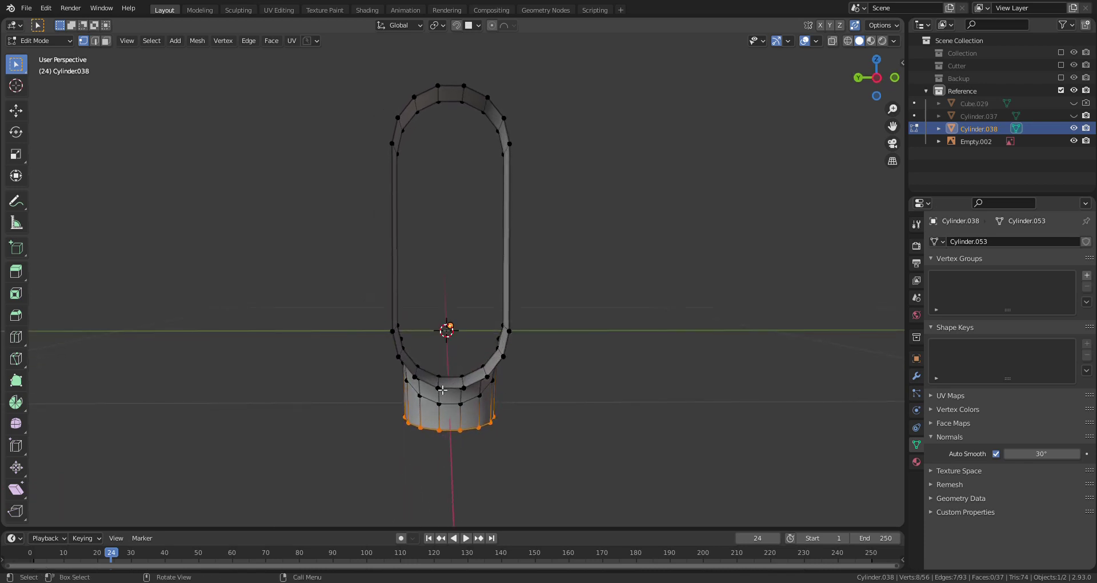
click(441, 389)
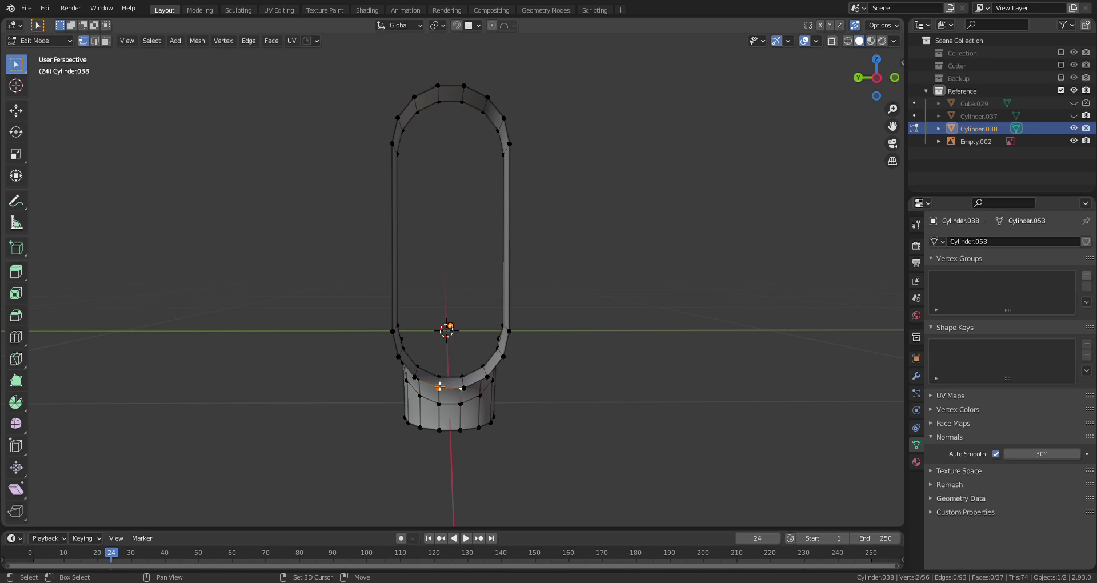
click(440, 386)
middle_drag(440, 387, 464, 327)
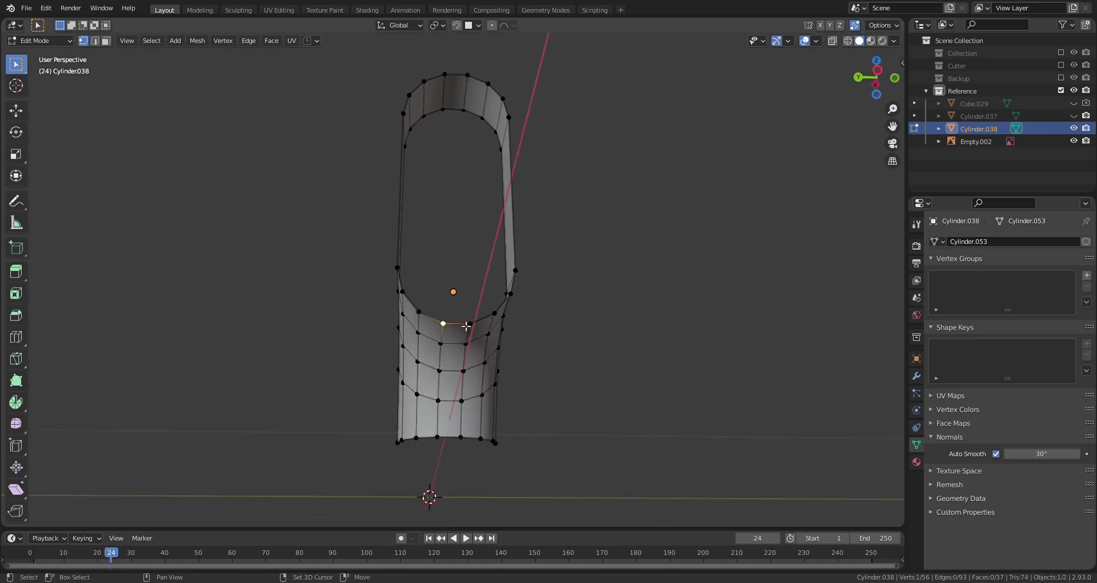
shift+click(495, 313)
key(f)
click(428, 303)
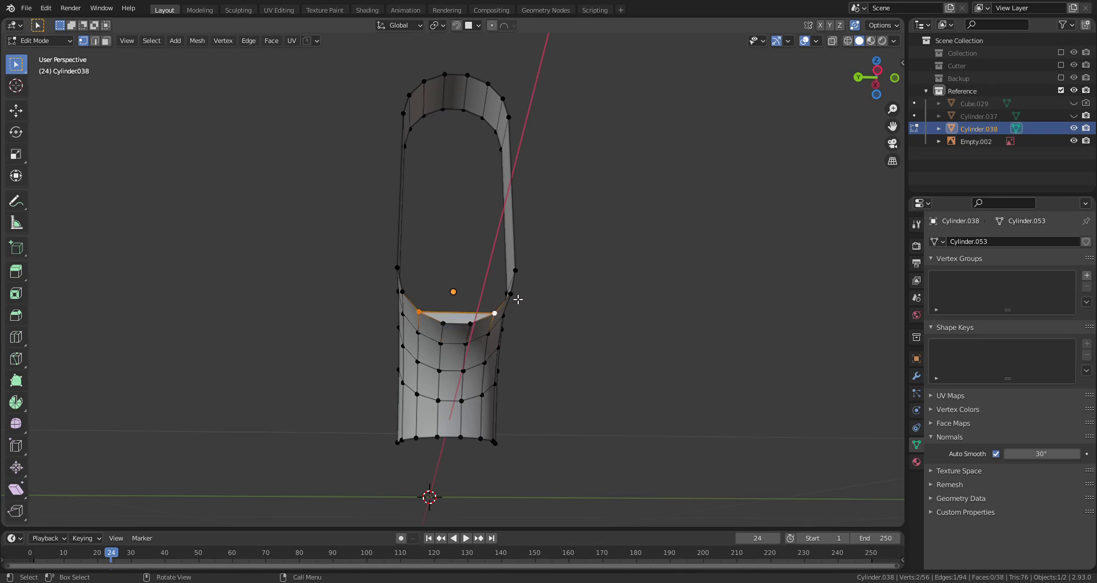
key(f)
key(f)
key(f)
key(f)
key(f)
key(f)
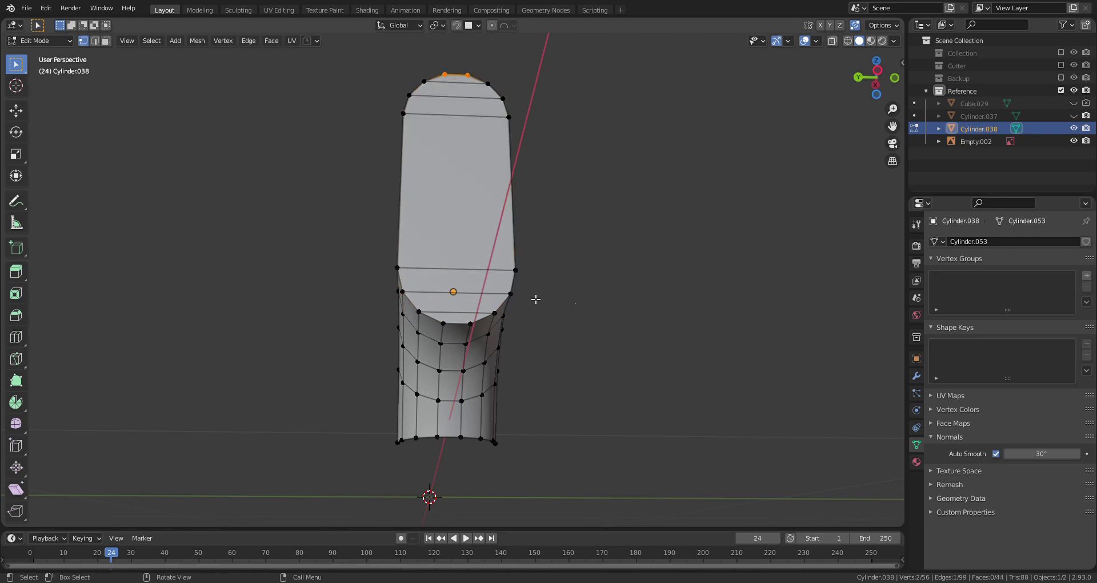
Step: In edge select mode, fill the remaining open underside with faces between boundary edges
middle_drag(585, 307, 457, 354)
click(428, 299)
key(Tab)
click(442, 472)
mouse_move(445, 472)
middle_down()
mouse_move(406, 482)
mouse_move(437, 459)
middle_up()
shift+click(489, 456)
key(f)
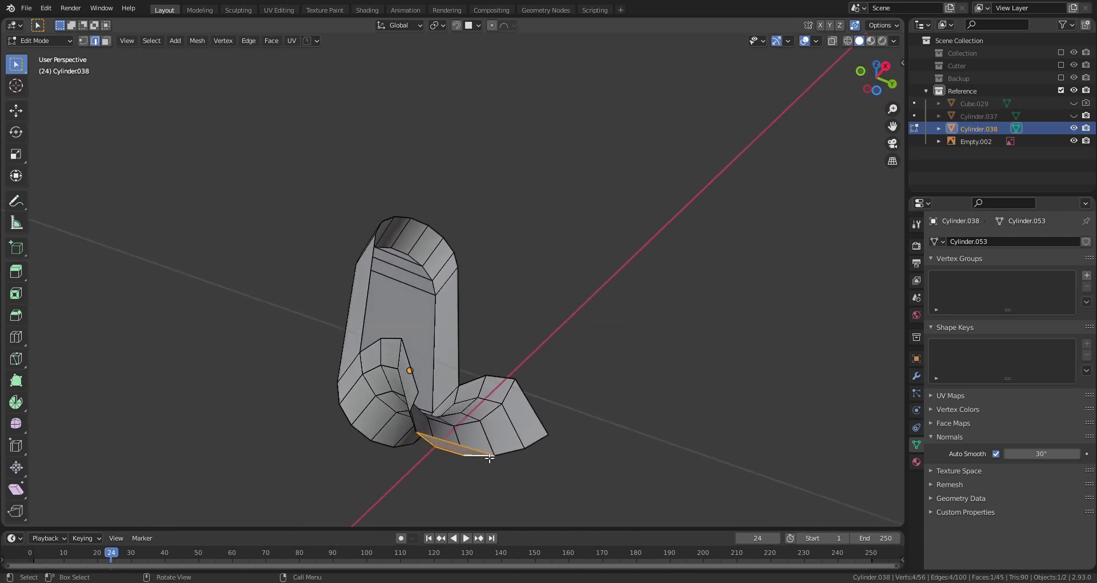
click(491, 456)
key(f)
key(f)
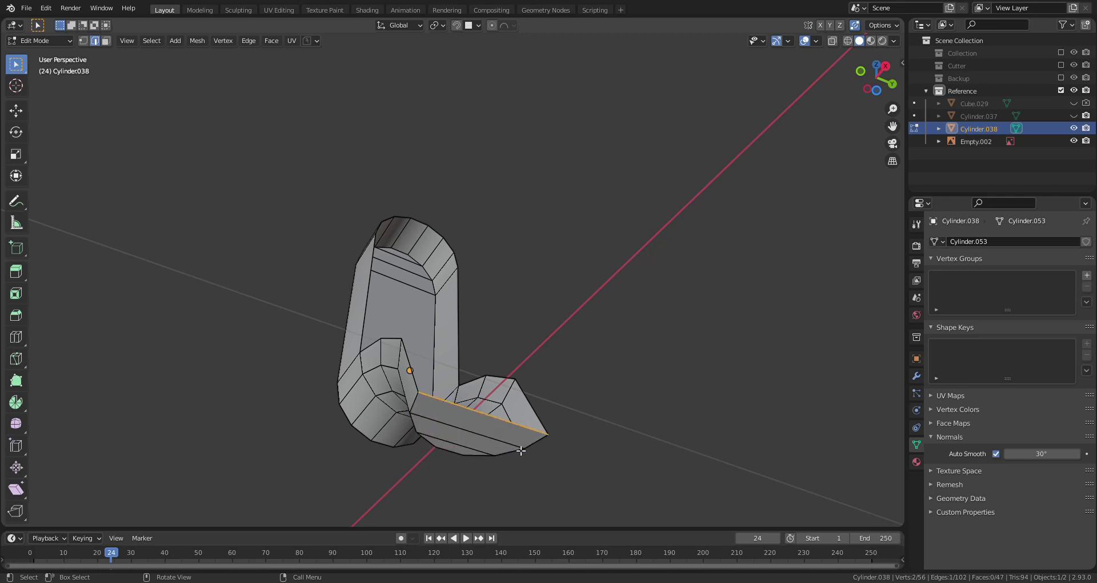
right_click(526, 474)
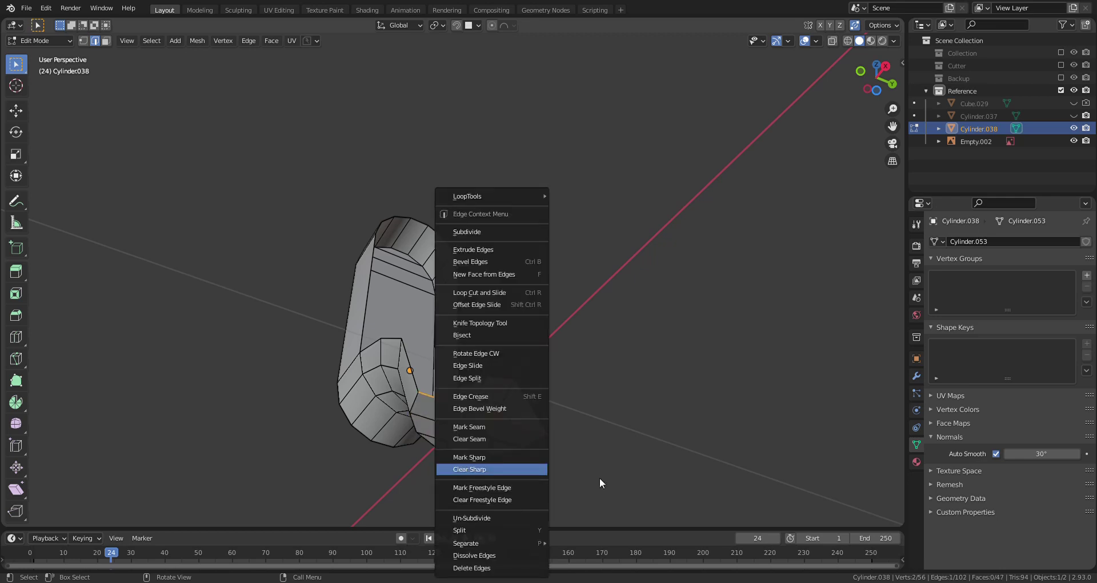
middle_drag(598, 478, 635, 492)
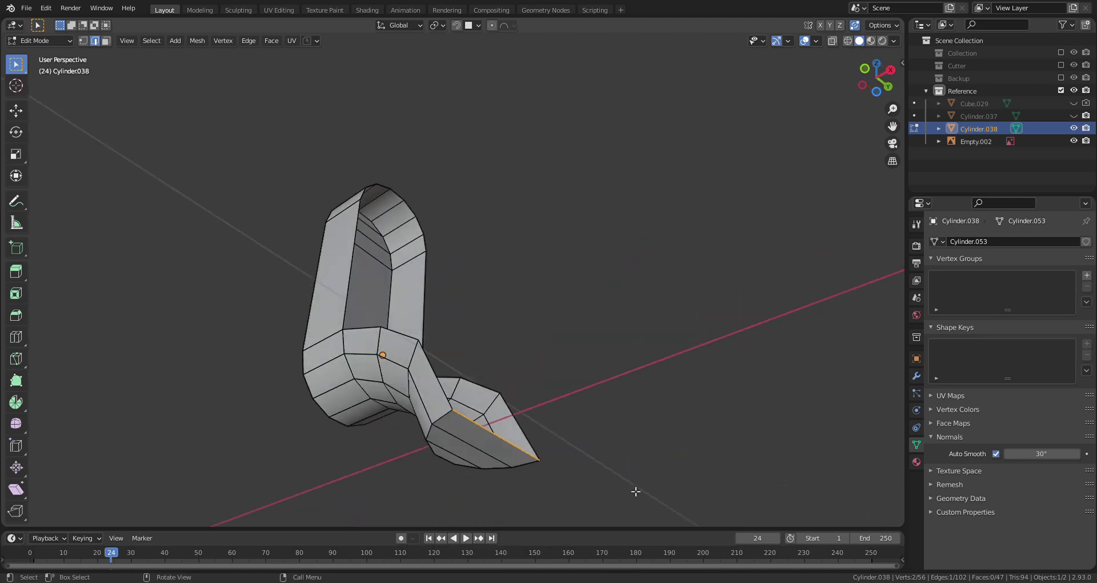
Step: In front ortho view, extrude the front edge loop about 1.2 m along X
key(KP_1)
scroll(605, 491, down, 1)
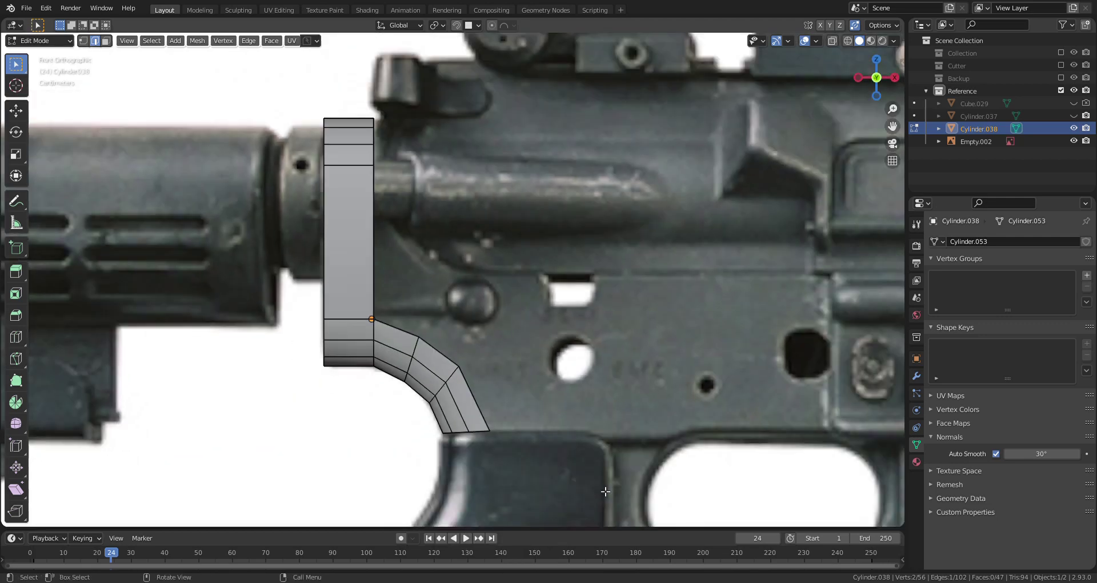
alt+click(477, 397)
middle_drag(477, 397, 502, 408)
key(KP_1)
key(KP_Decimal)
scroll(258, 412, down, 4)
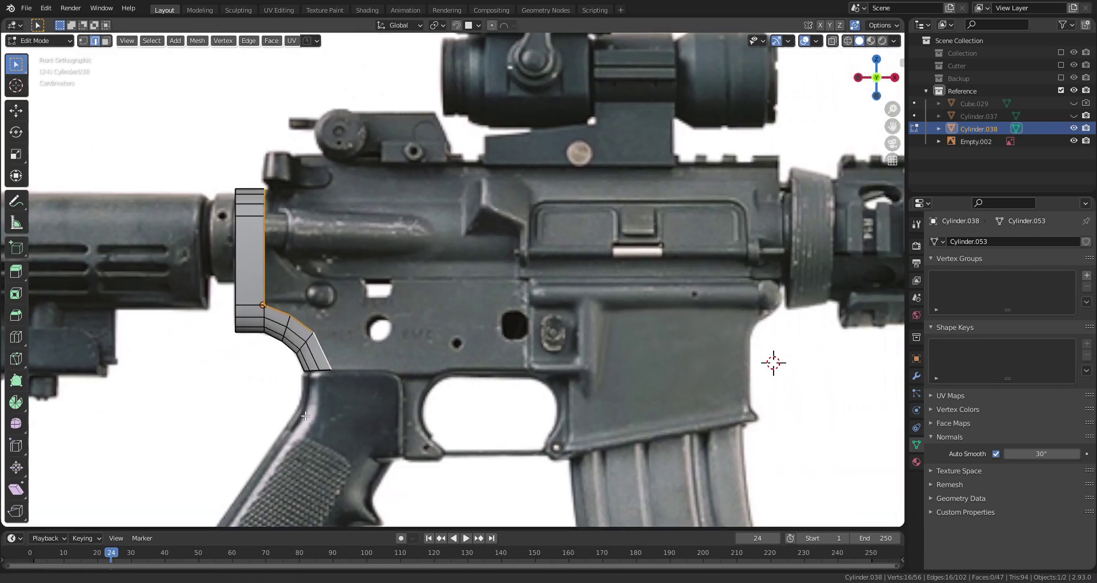
key(e)
key(x)
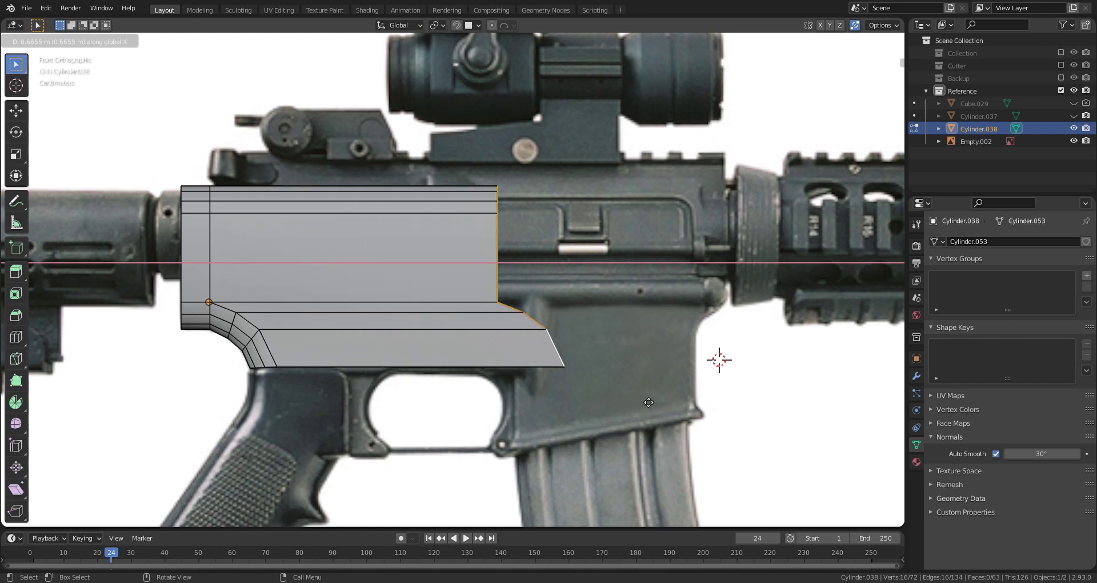
click(871, 406)
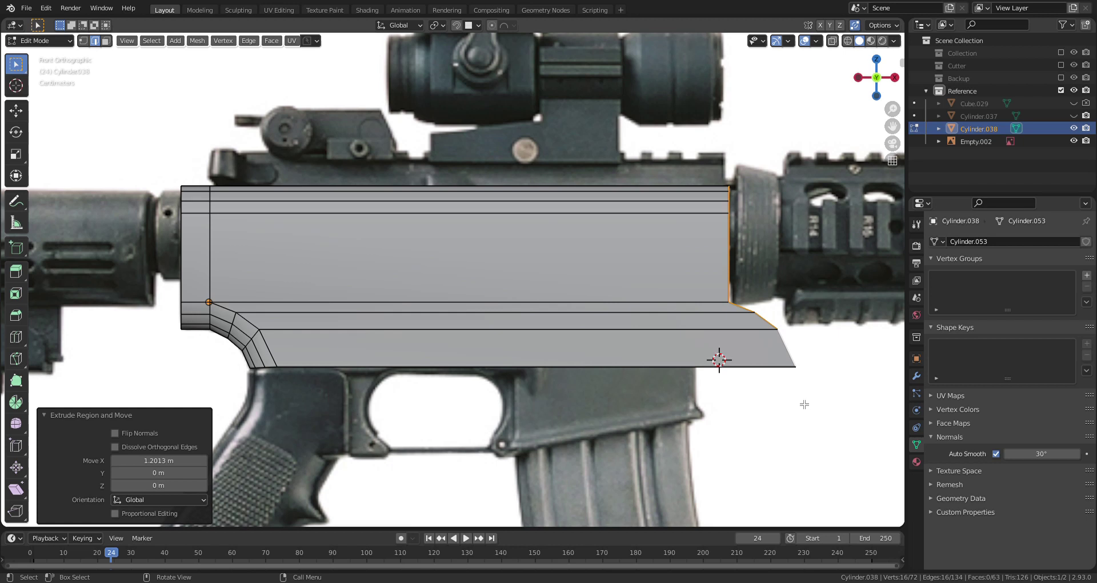
Step: Flatten the front end to zero X width and shift it 0.0476 m back along X
key(s)
key(x)
key(0)
key(Return)
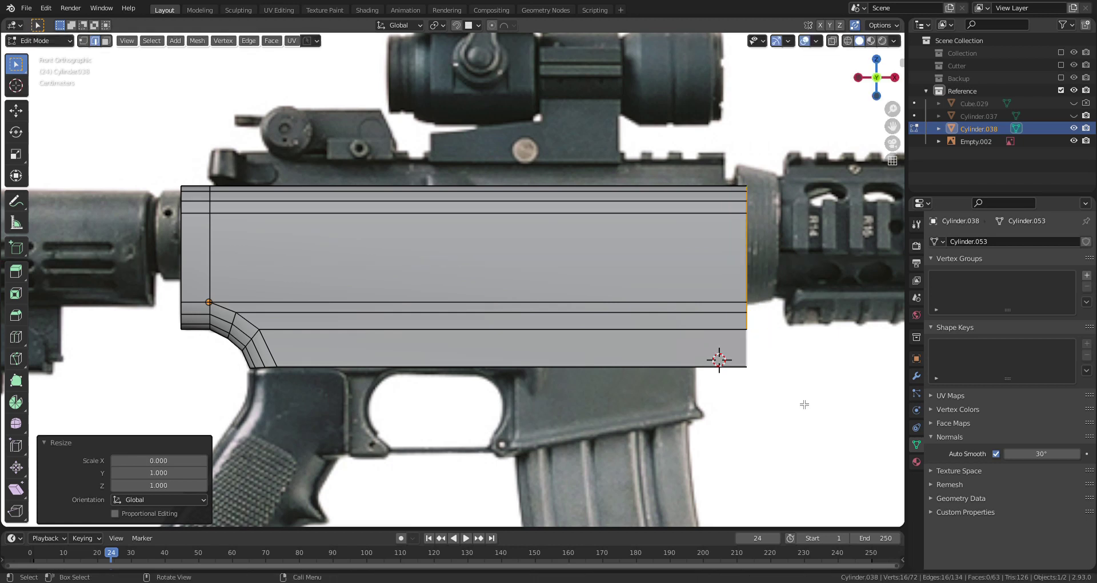
key(g)
key(x)
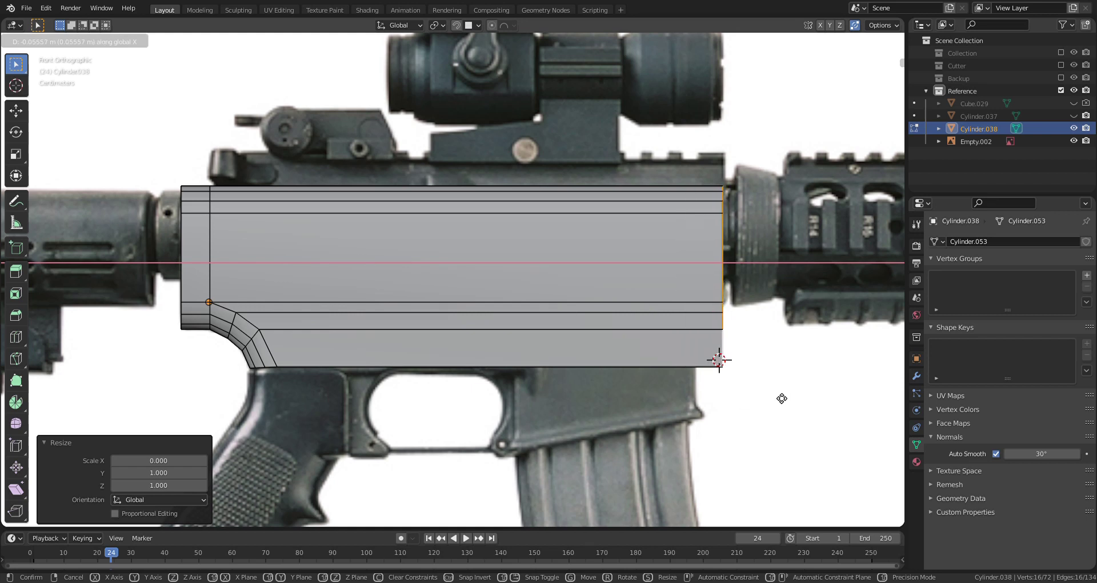
click(712, 391)
scroll(713, 391, down, 1)
key(ctrl+Tab)
click(474, 328)
middle_drag(474, 330, 506, 331)
Step: Fill the front opening with faces from its two vertical edges up to the top, reaching 70 faces
key(ctrl+Tab)
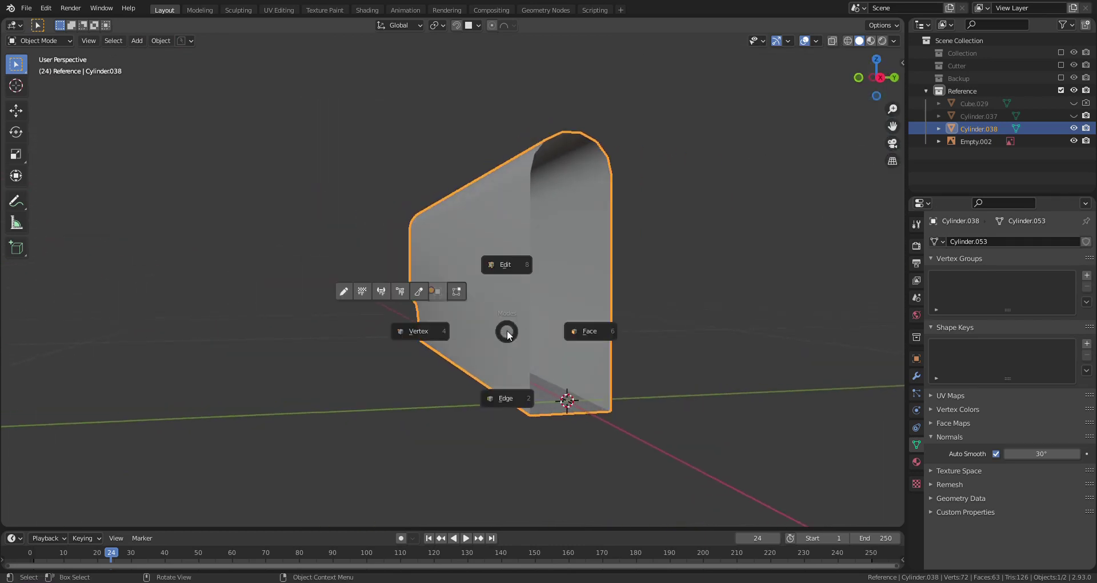
click(502, 273)
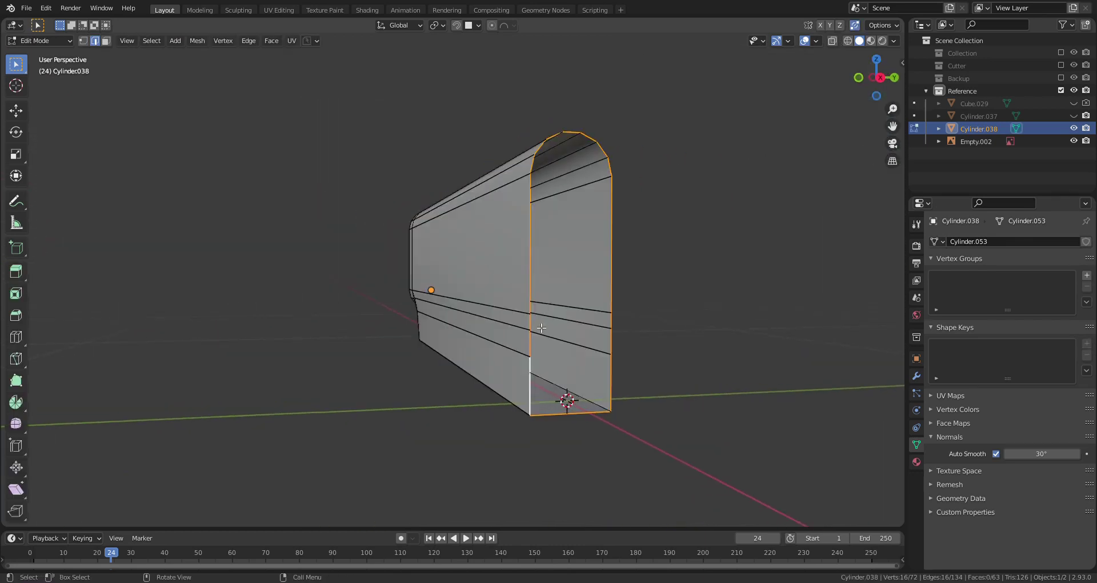
click(534, 391)
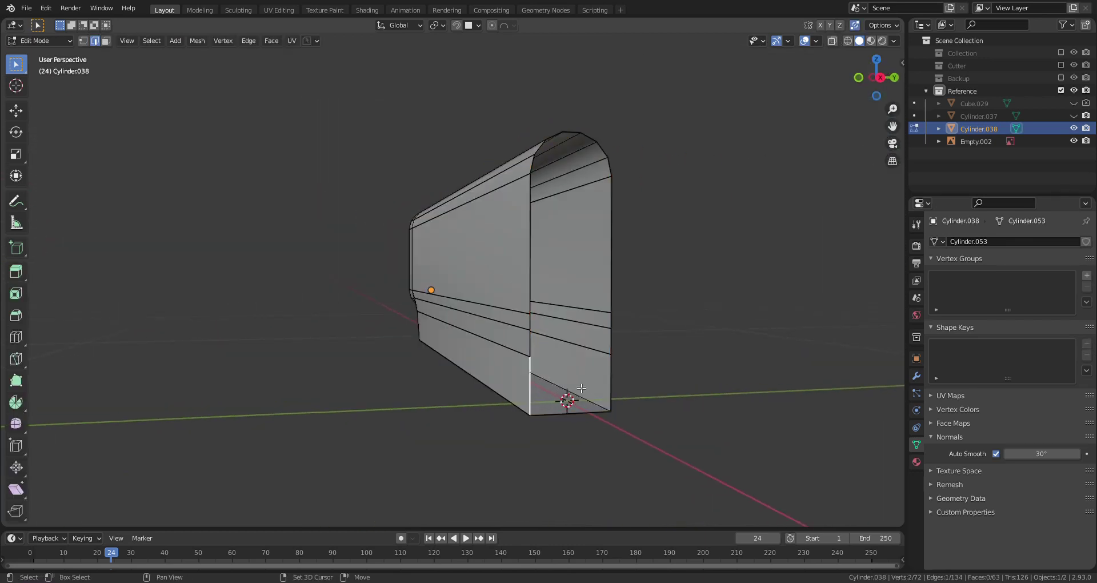
shift+click(611, 389)
key(f)
click(586, 351)
key(f)
key(f)
key(f)
key(f)
key(f)
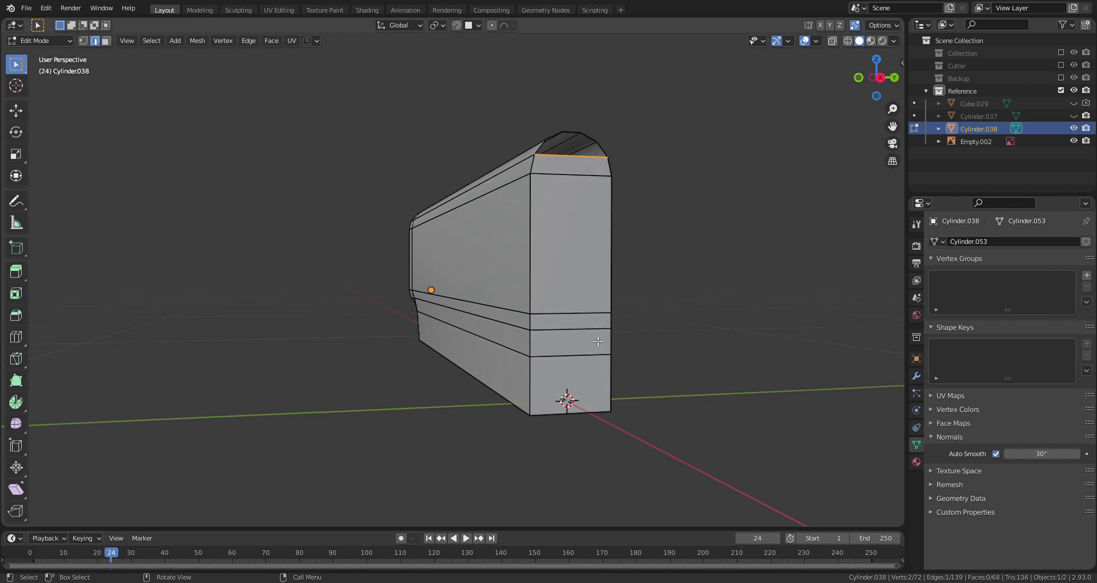
key(f)
middle_drag(187, 357, 374, 371)
key(Tab)
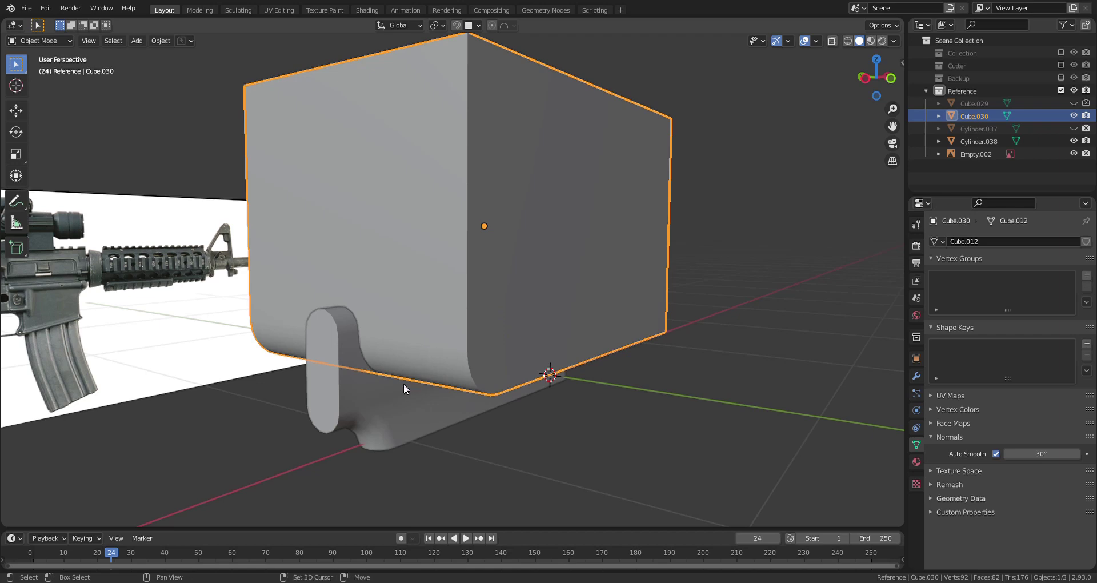
Step: Subtract the box's volume from the receiver with a Bool Tool difference
shift+click(401, 392)
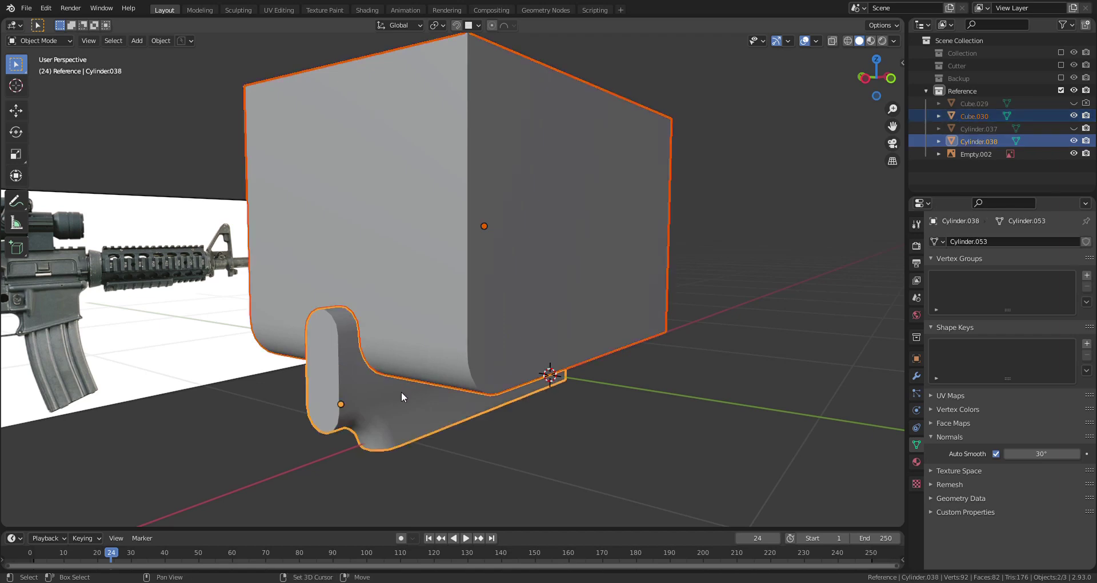
key(ctrl+KP_Subtract)
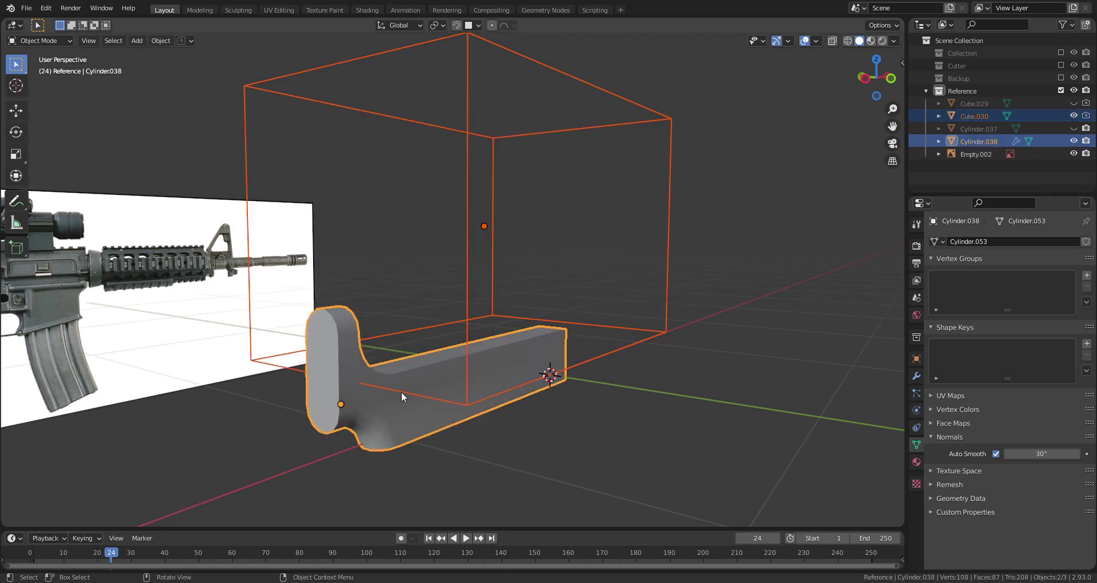
key(KP_1)
scroll(417, 389, up, 2)
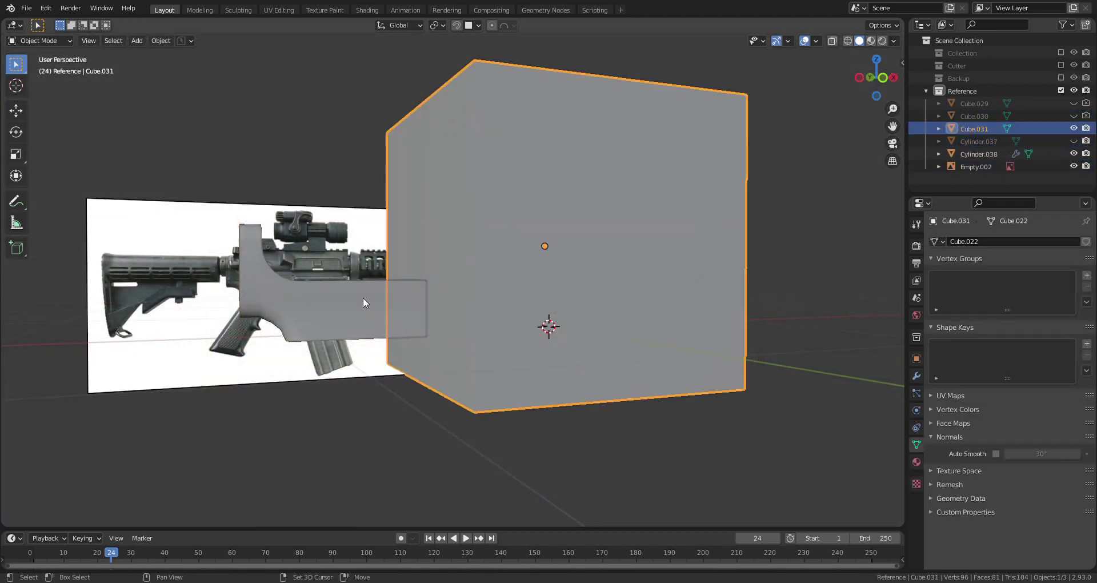
Step: Slice the receiver along the second box's edge with a Bool Tool slice
shift+click(362, 297)
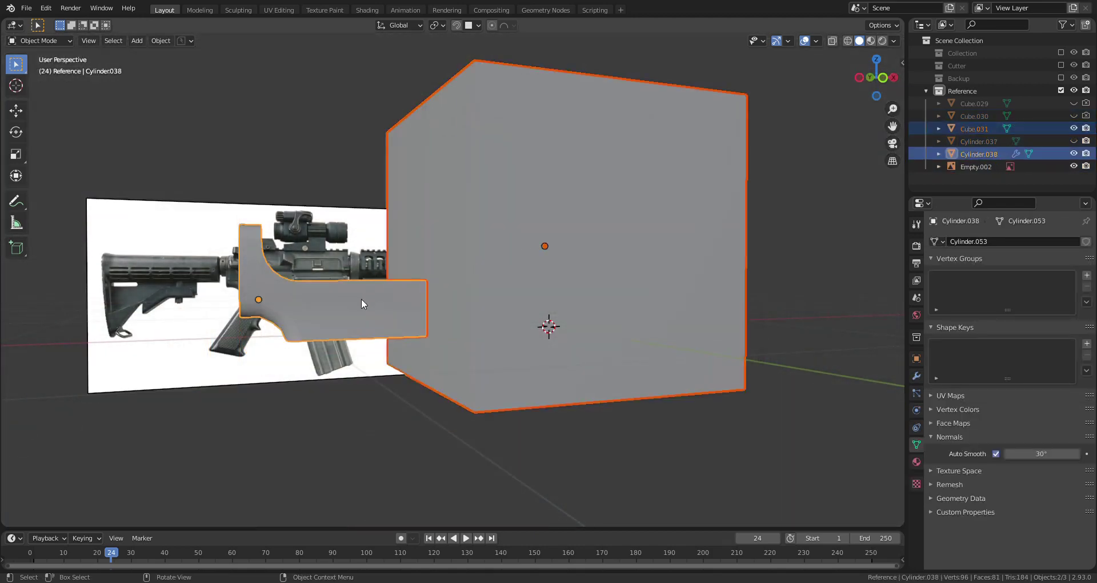
middle_drag(361, 298, 334, 310)
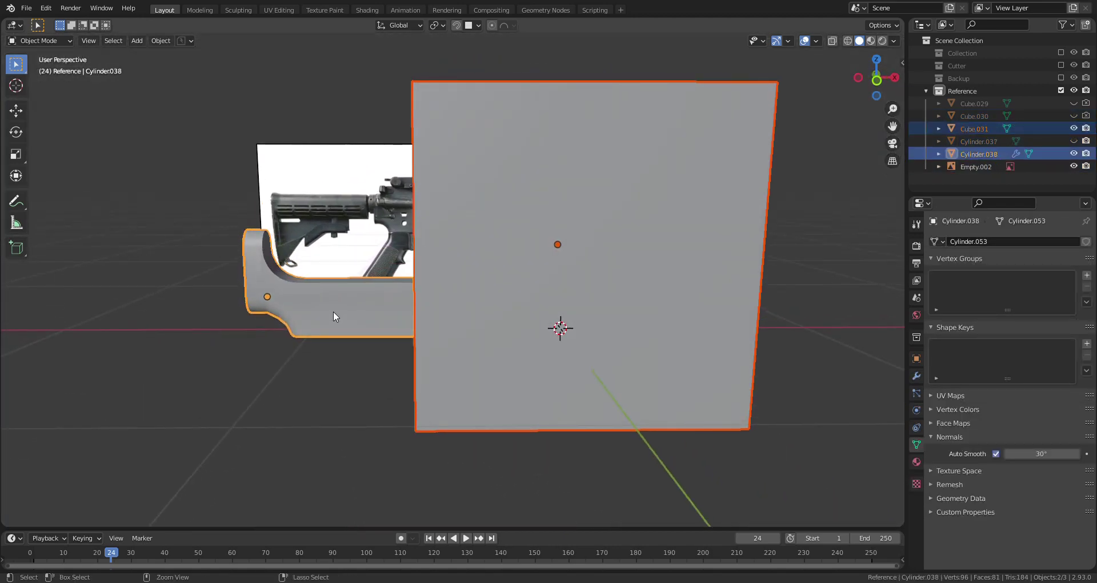
key(ctrl+KP_Divide)
scroll(334, 310, up, 1)
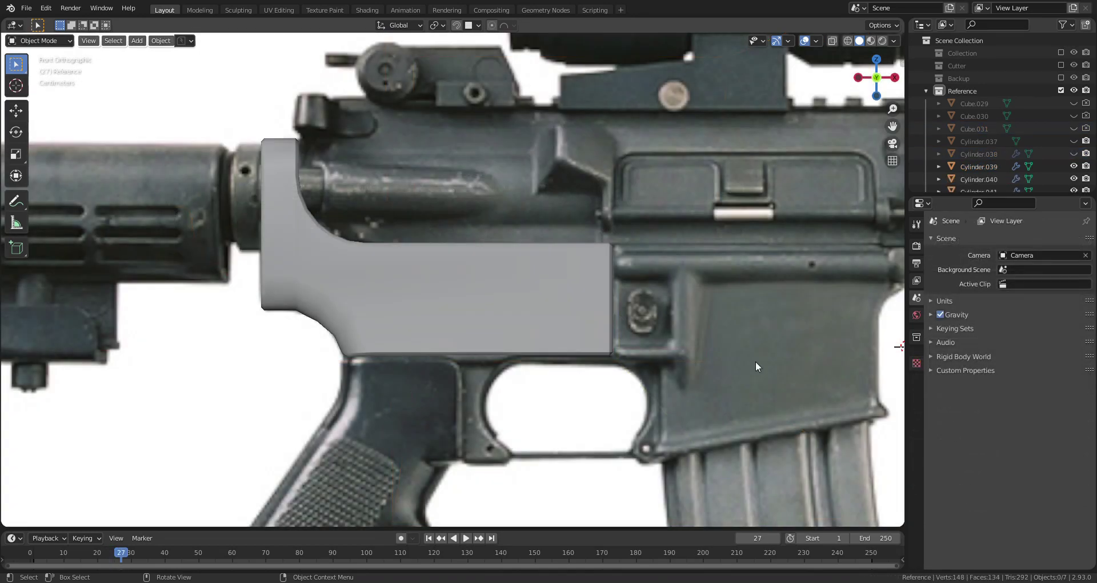
Step: In Edit Mode, select the seven rim vertices along the receiver's curved rear underside
click(422, 305)
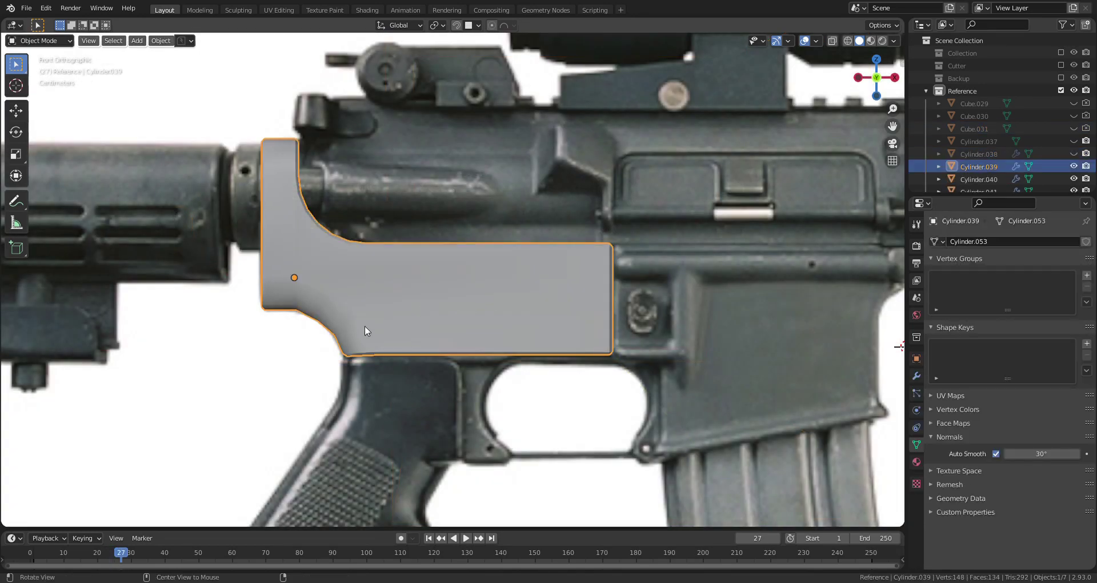
middle_drag(367, 318, 519, 248)
key(ctrl+Tab)
click(365, 283)
click(514, 258)
shift+click(526, 239)
shift+click(547, 227)
shift+click(598, 228)
shift+click(614, 241)
shift+click(620, 259)
shift+click(616, 278)
middle_drag(678, 282, 568, 308)
Step: Duplicate the selected underside faces in place and separate them into their own object
key(shift+d)
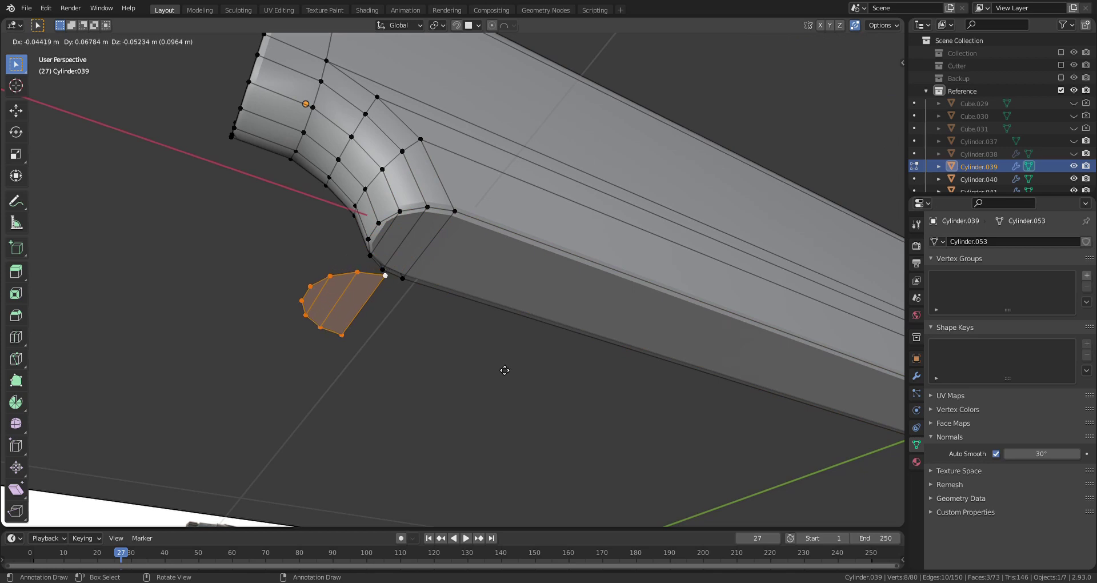
right_click(504, 369)
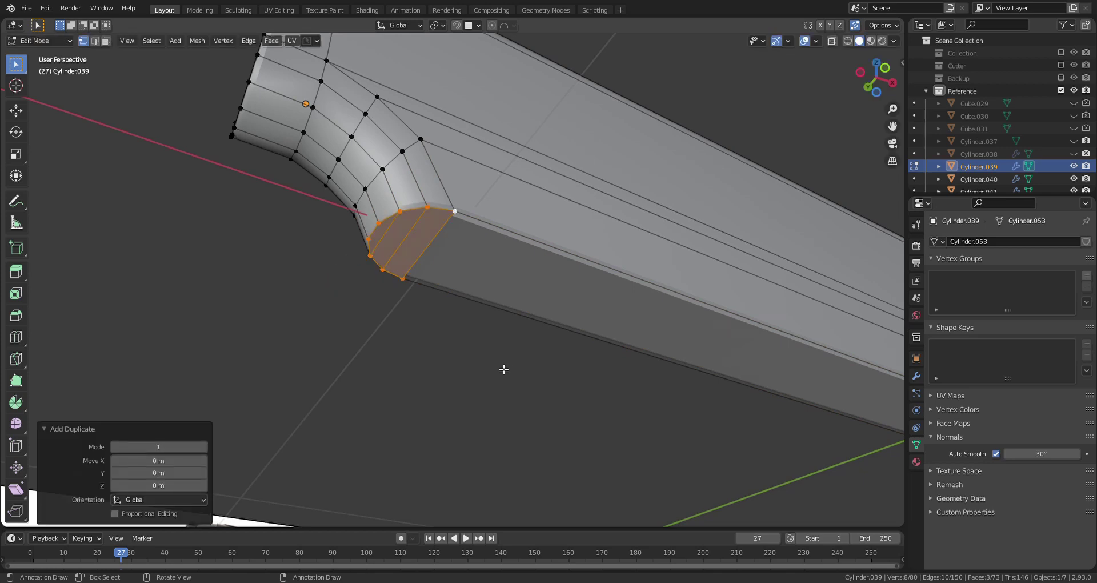
key(p)
click(503, 369)
key(ctrl+Tab)
click(505, 306)
Step: Set the separated piece's origin to its geometry and enlarge it to 1.098
click(399, 249)
right_click(399, 249)
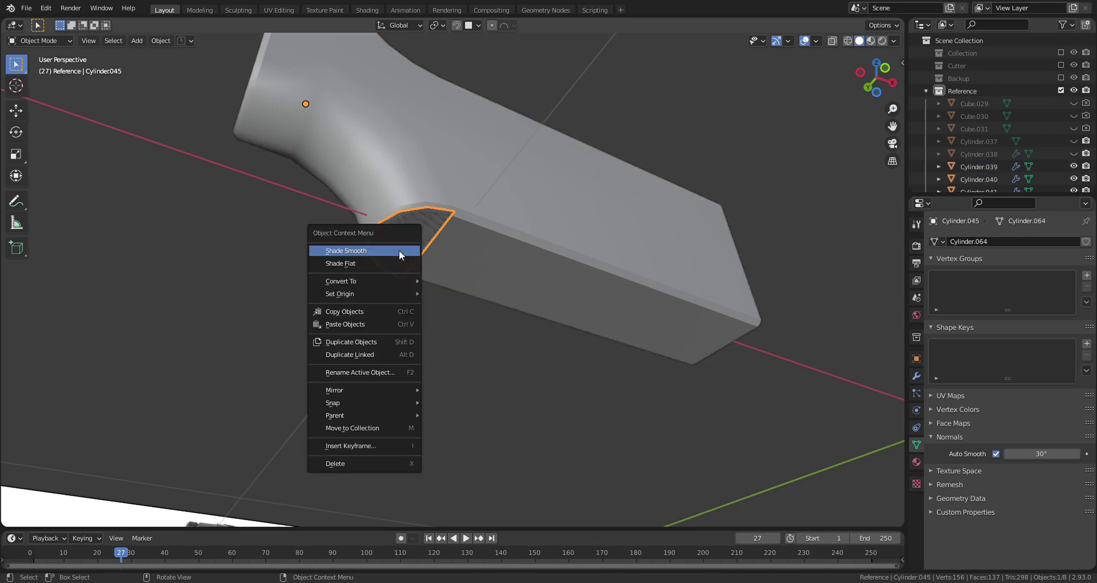
mouse_move(386, 293)
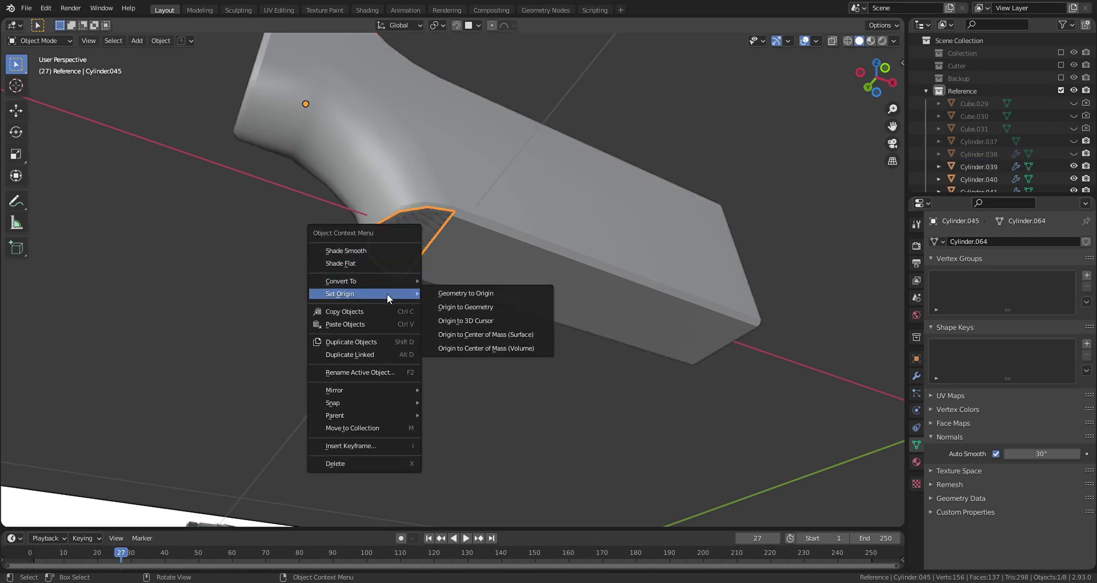
click(462, 303)
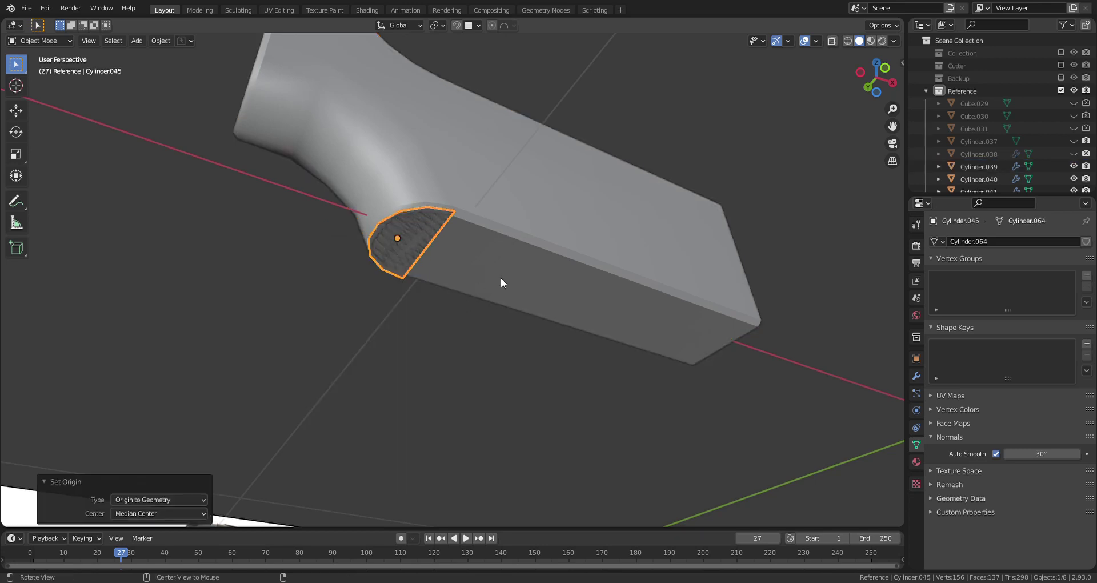
middle_drag(500, 277, 543, 242)
key(r)
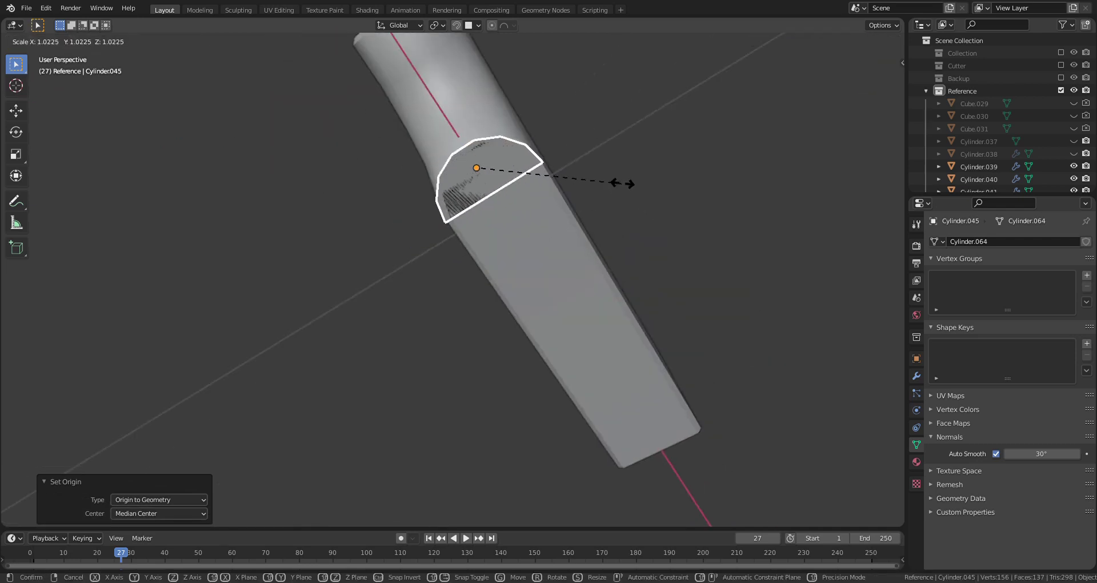
click(633, 177)
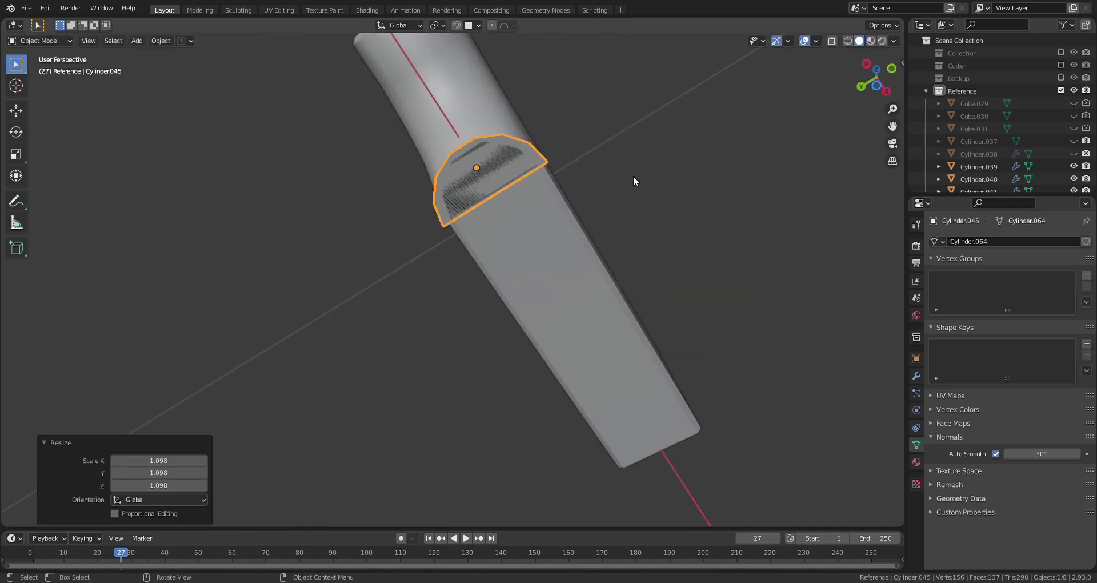
key(KP_1)
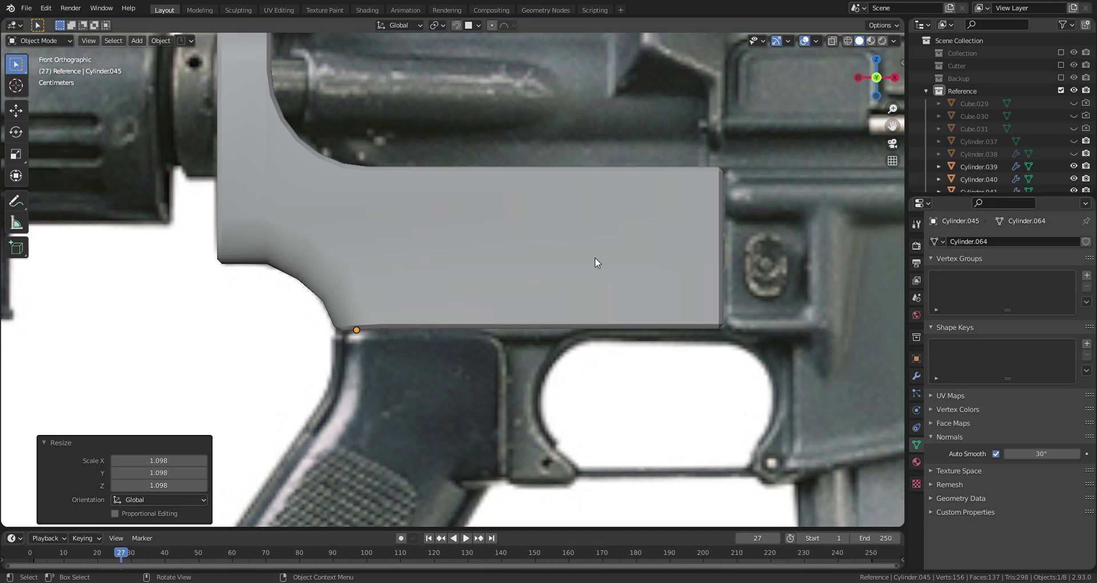
Step: Delete the piece's end edges and faces, then select the remaining open edge outline
key(ctrl+Tab)
click(530, 257)
middle_drag(415, 375, 449, 305)
key(ctrl+Tab)
click(460, 378)
click(420, 235)
shift+click(396, 218)
shift+click(382, 215)
key(x)
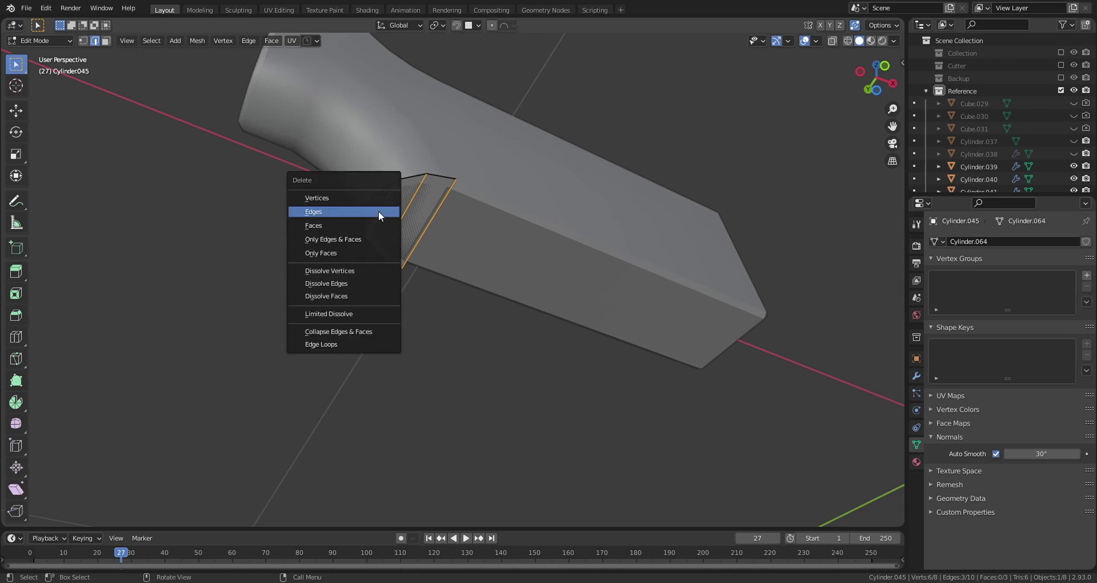
click(381, 215)
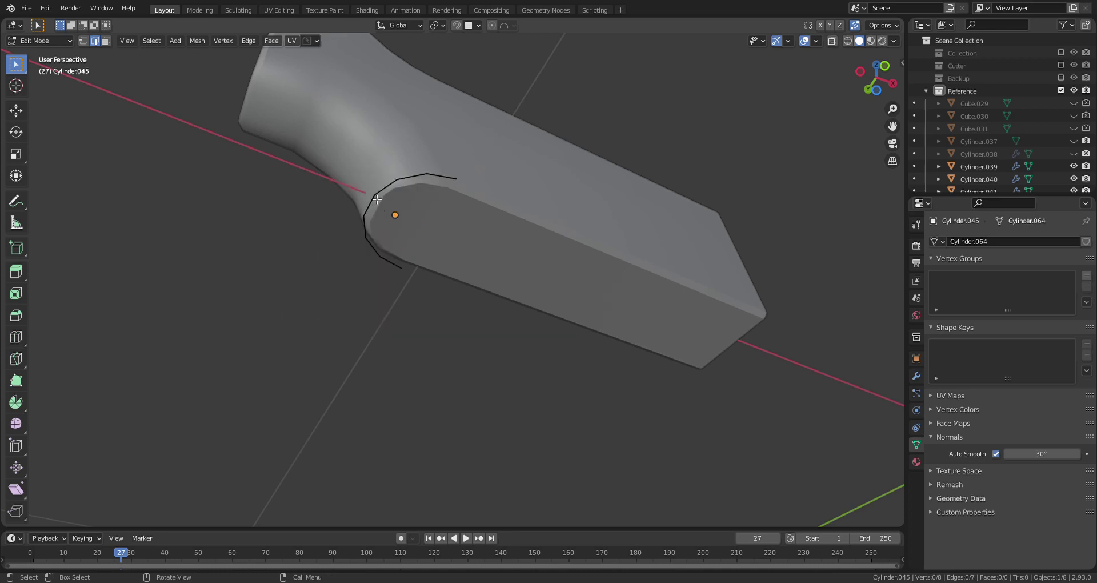
alt+click(377, 197)
Step: Extrude and rotate the outline in sections down the pistol grip's back edge to its base
key(KP_1)
scroll(373, 373, down, 1)
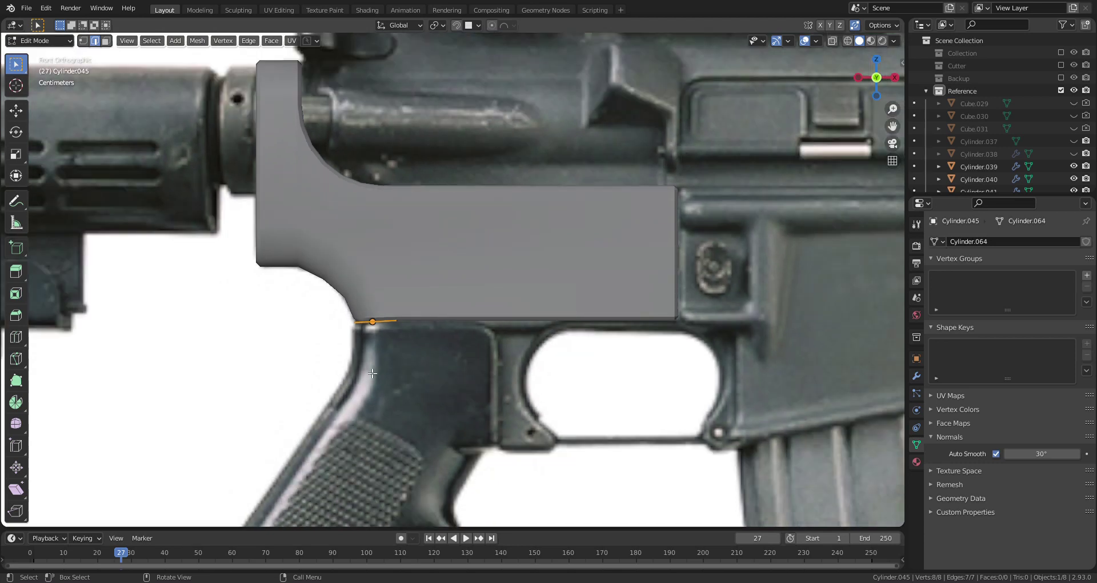
key(e)
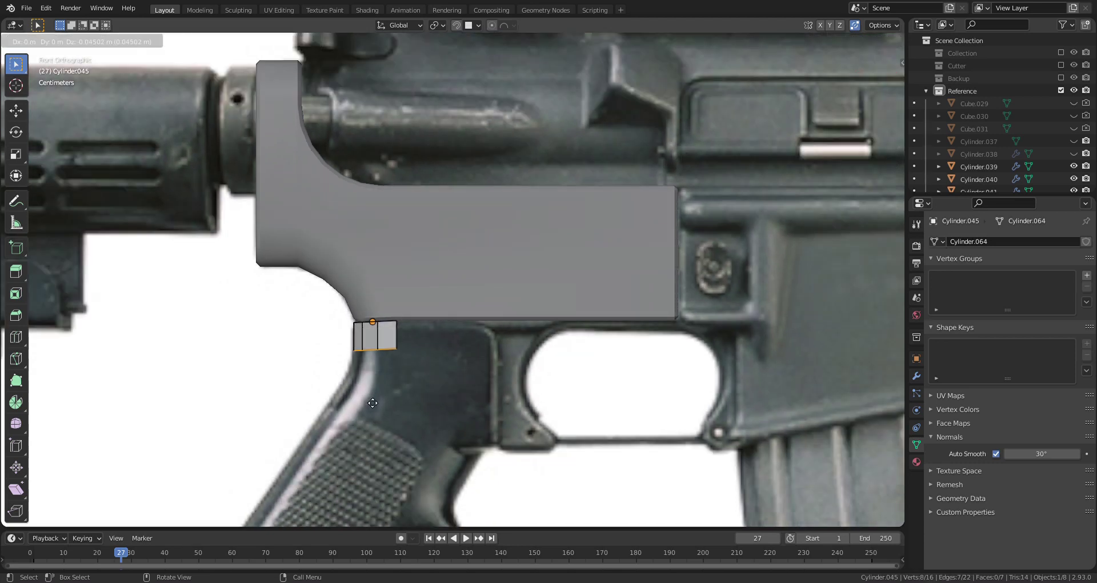
click(372, 403)
key(r)
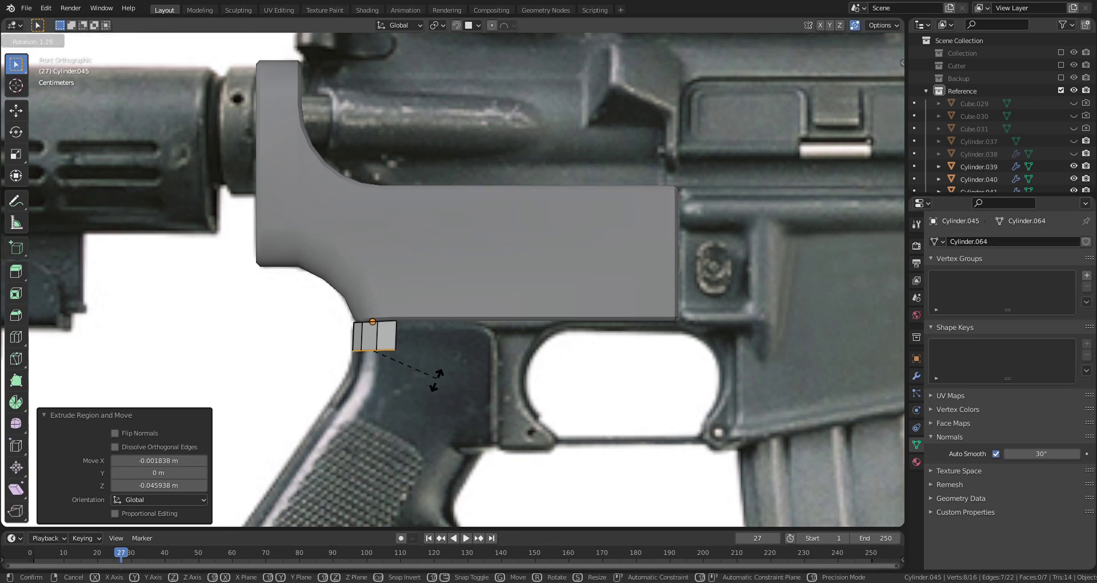
click(435, 377)
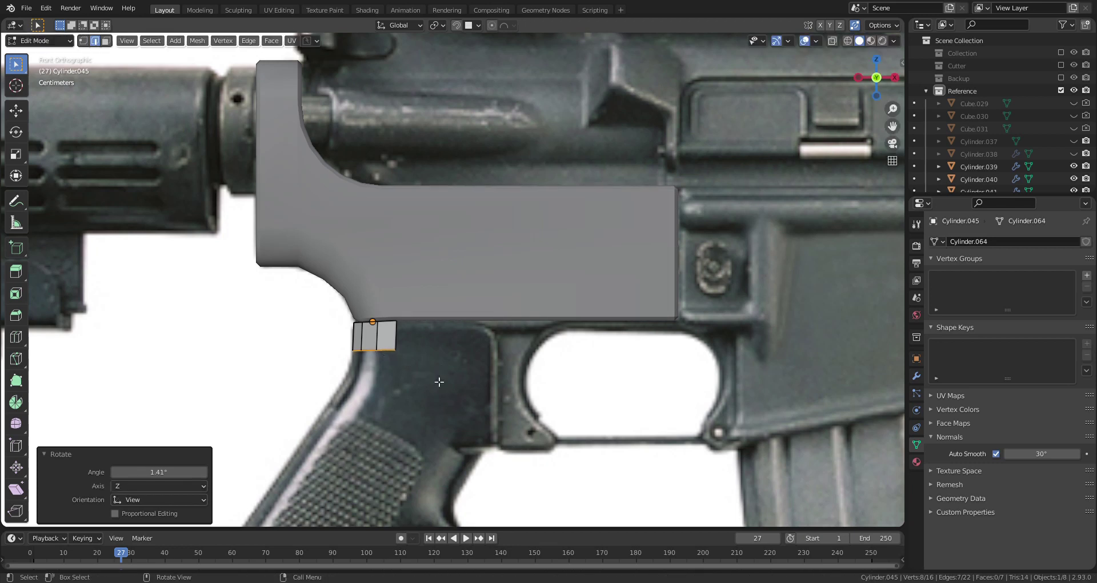
key(e)
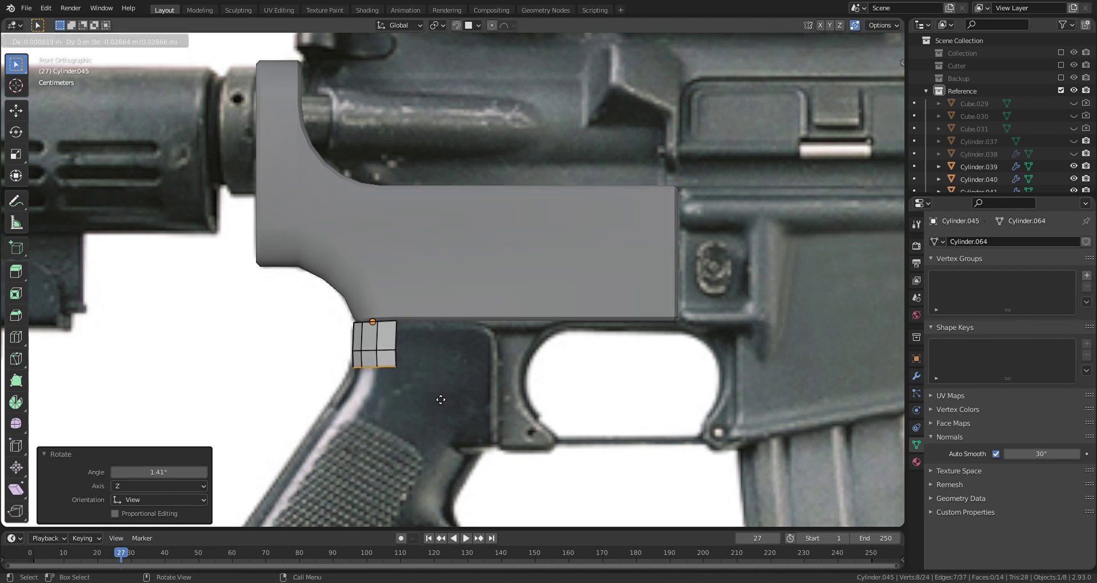
click(435, 400)
key(r)
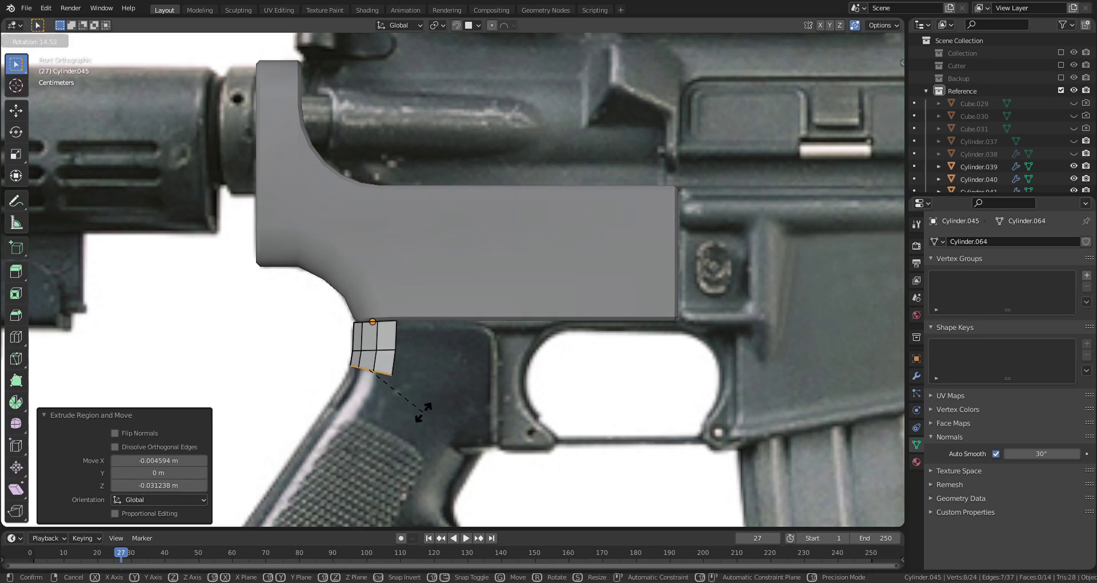
click(421, 422)
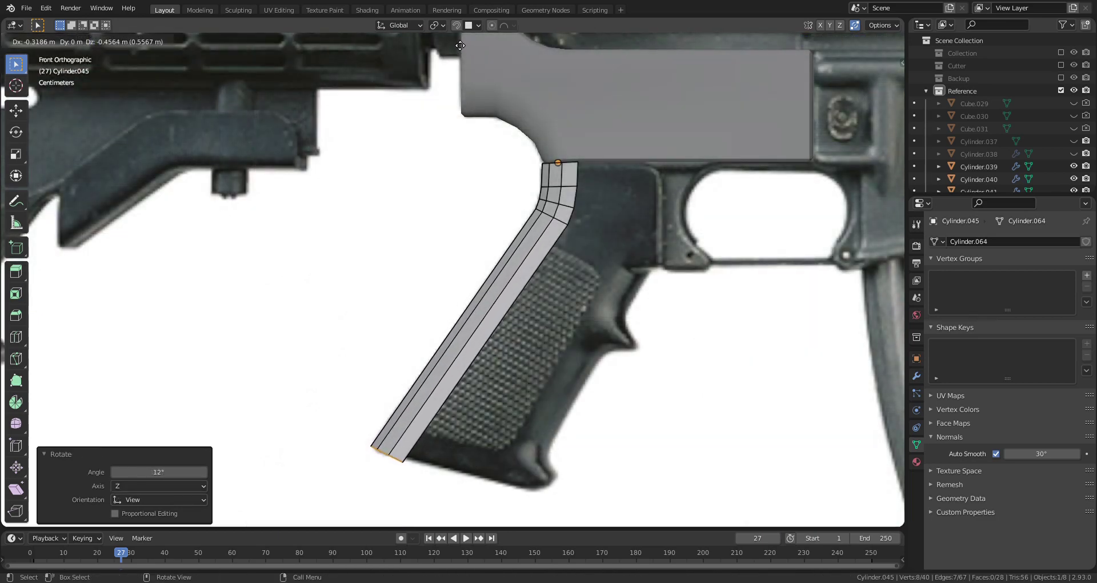
click(460, 48)
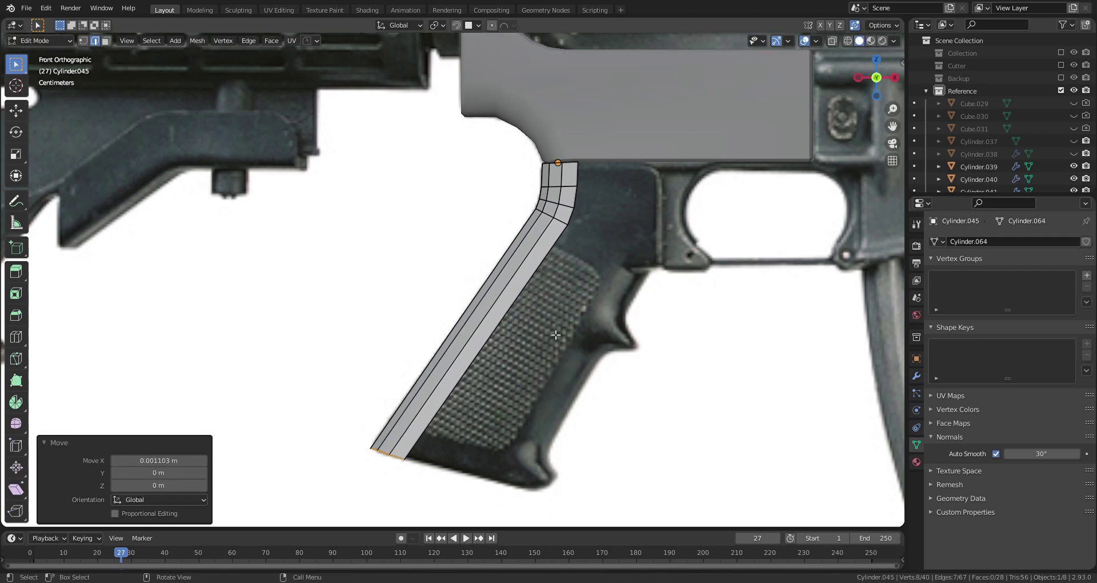
middle_drag(556, 335, 592, 331)
key(Tab)
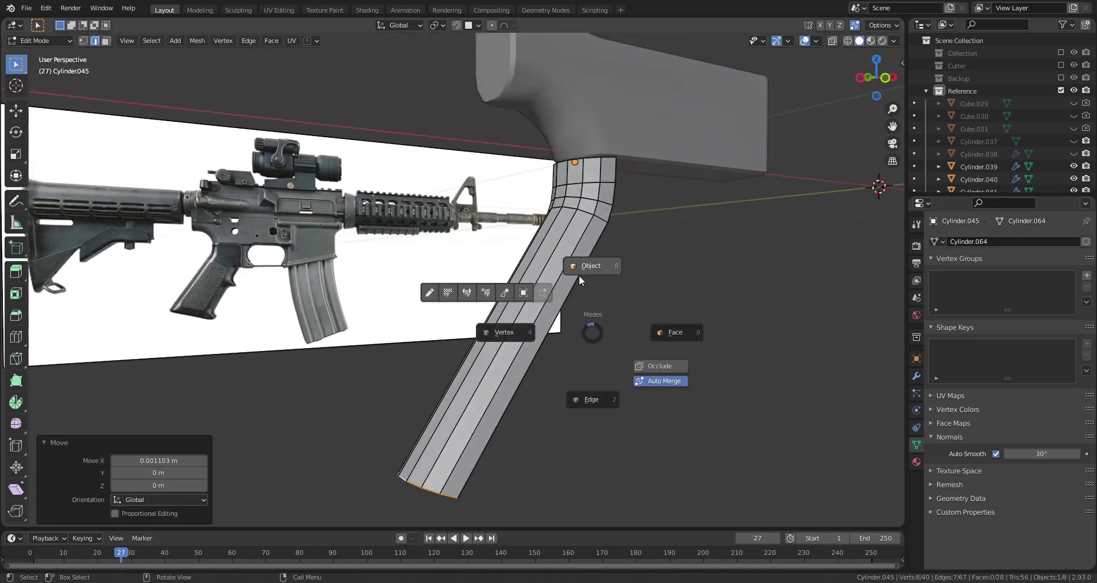
Step: Back in Object Mode, apply Shade Smooth to the pistol-grip strip and inspect it
click(575, 274)
key(KP_Decimal)
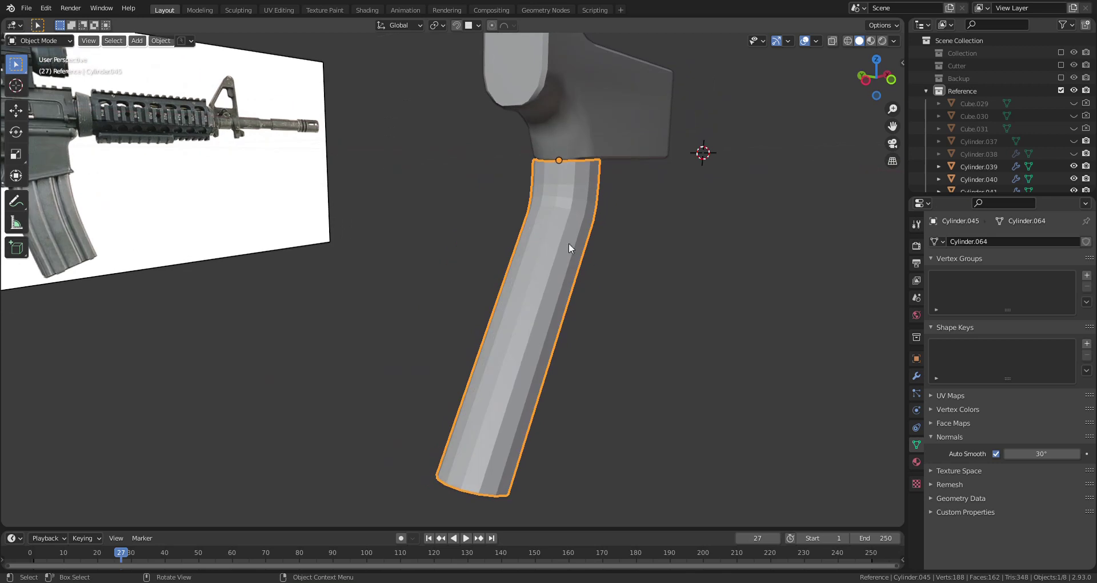
right_click(568, 242)
click(560, 199)
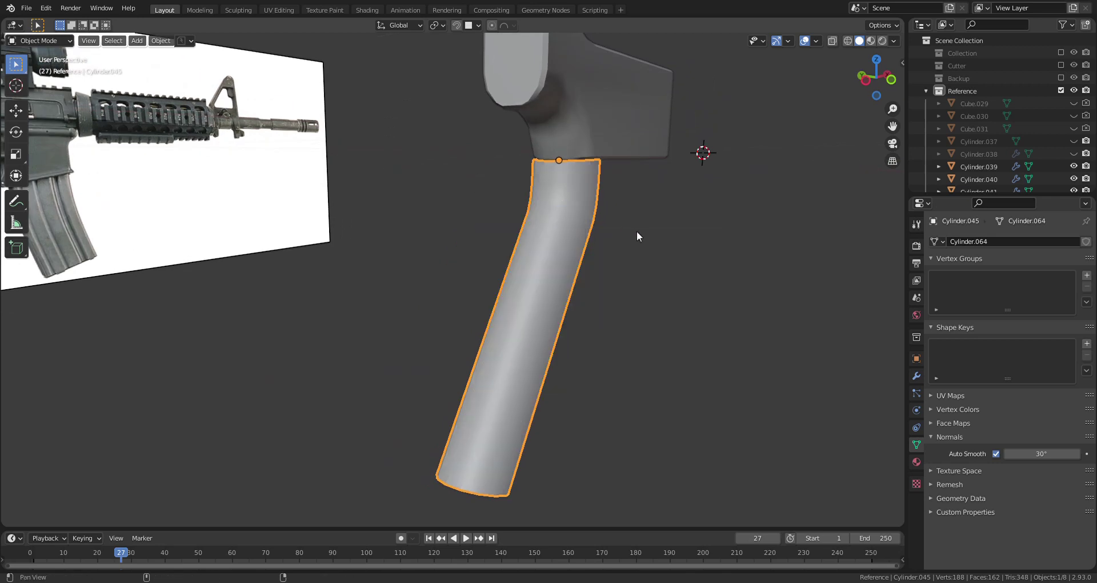
middle_drag(638, 236, 399, 275)
click(613, 250)
scroll(612, 249, up, 2)
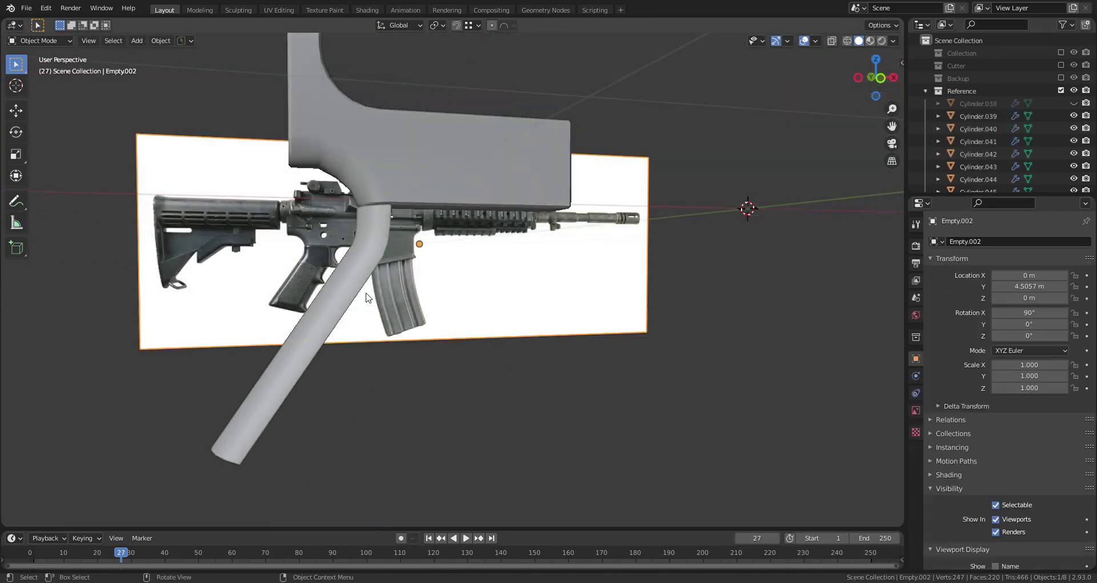
Step: Extrude a grip edge loop forward toward the trigger guard
click(357, 278)
key(ctrl+Tab)
click(316, 288)
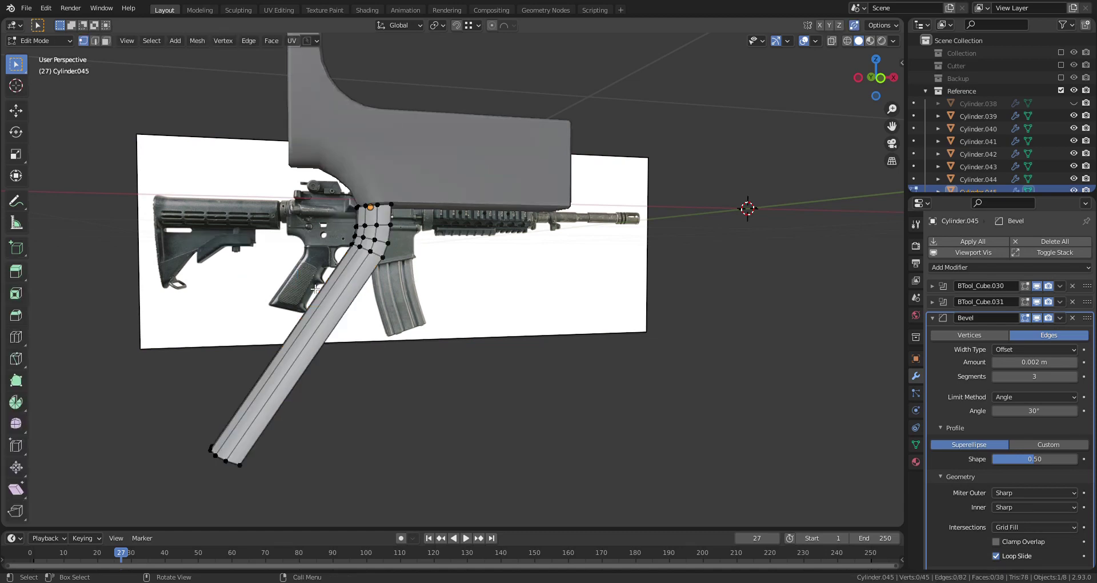
alt+click(388, 250)
middle_drag(388, 250, 392, 269)
key(KP_1)
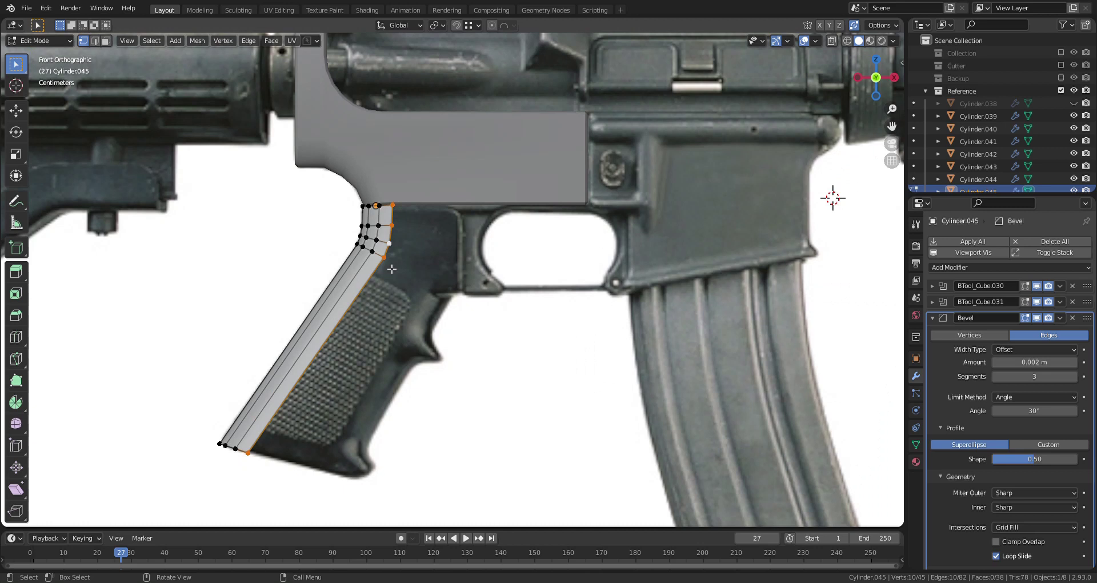
key(e)
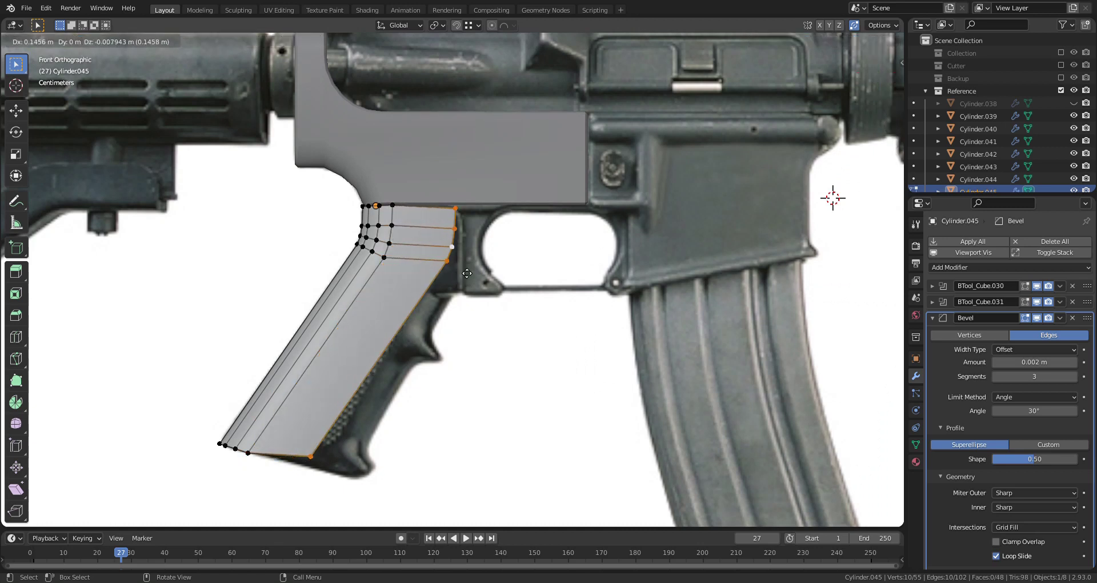
click(489, 292)
Step: In wireframe, raise the front edge loop, align its vertices vertically, and shift it along X
click(514, 217)
key(z)
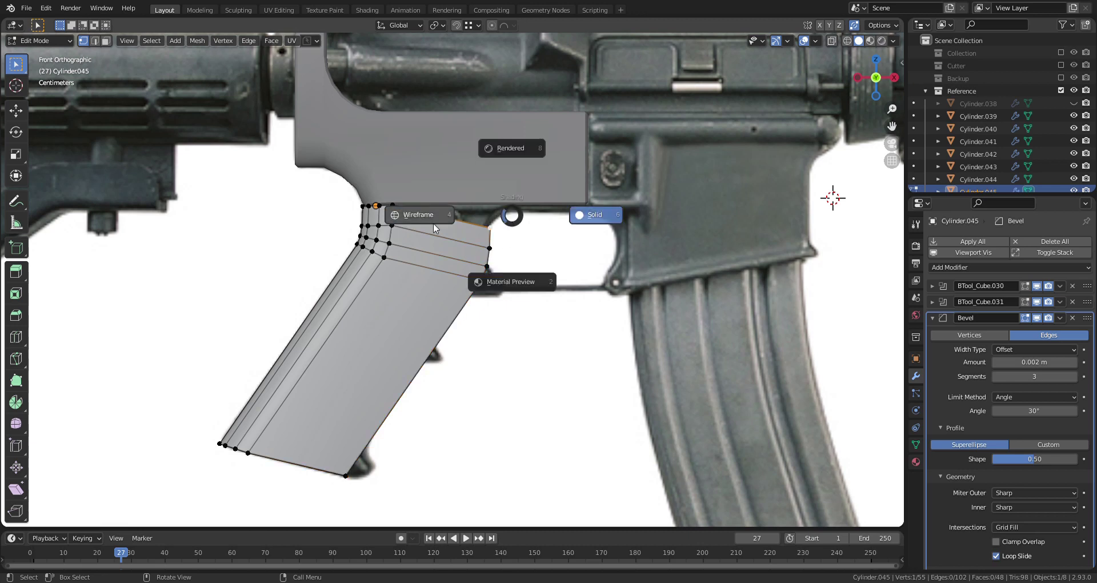
key(4)
alt+click(467, 306)
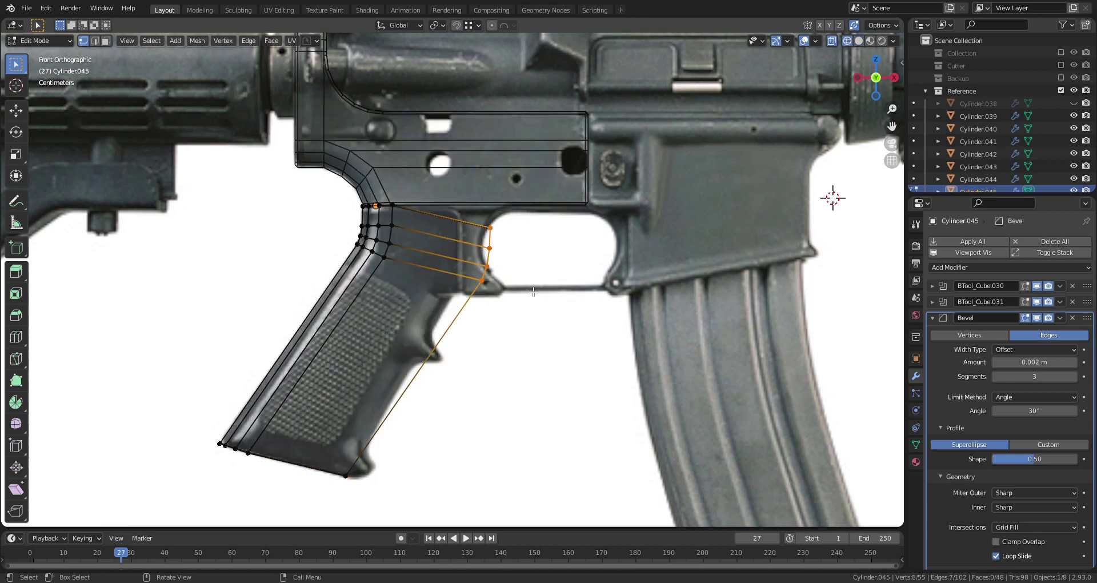
key(g)
key(z)
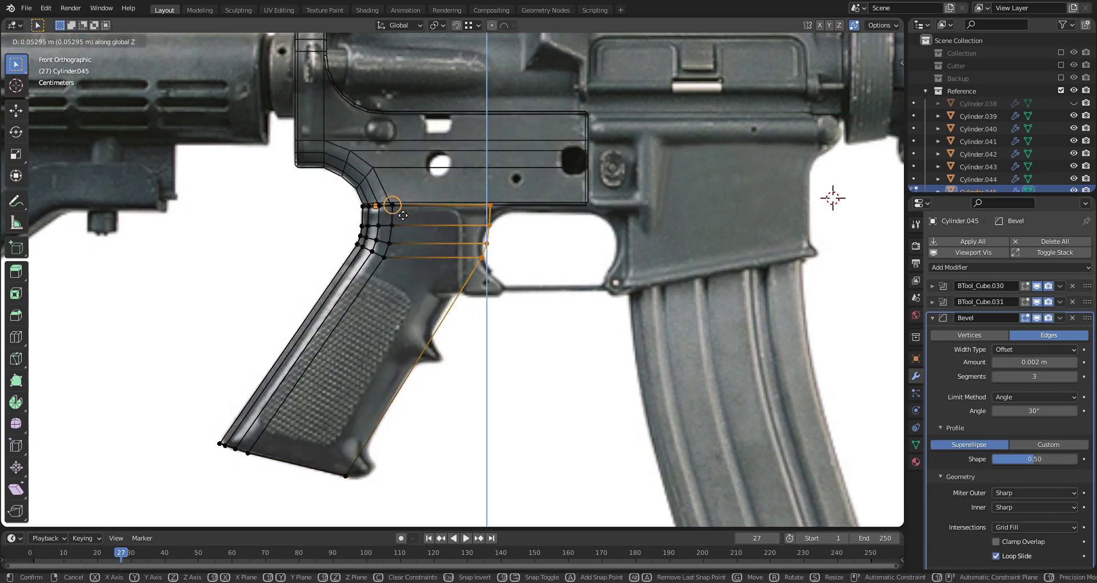
click(400, 213)
key(s)
key(x)
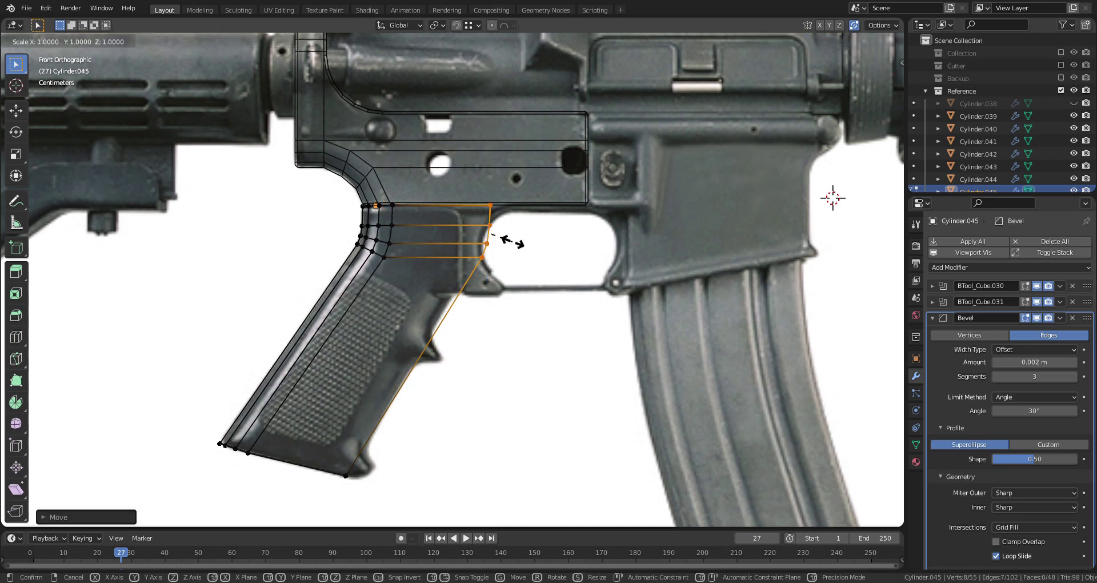
click(516, 246)
key(g)
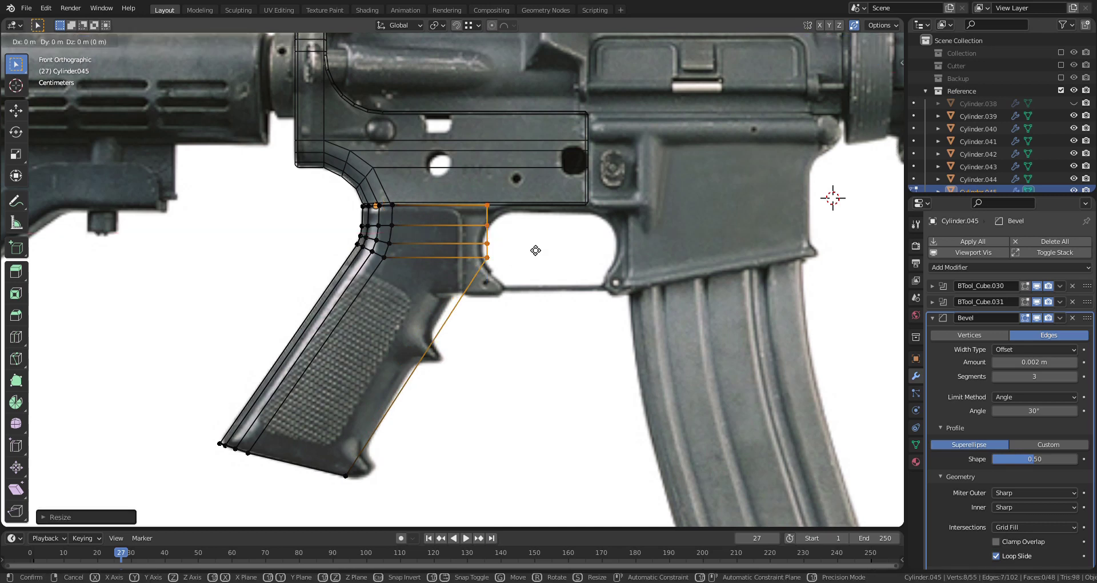
key(x)
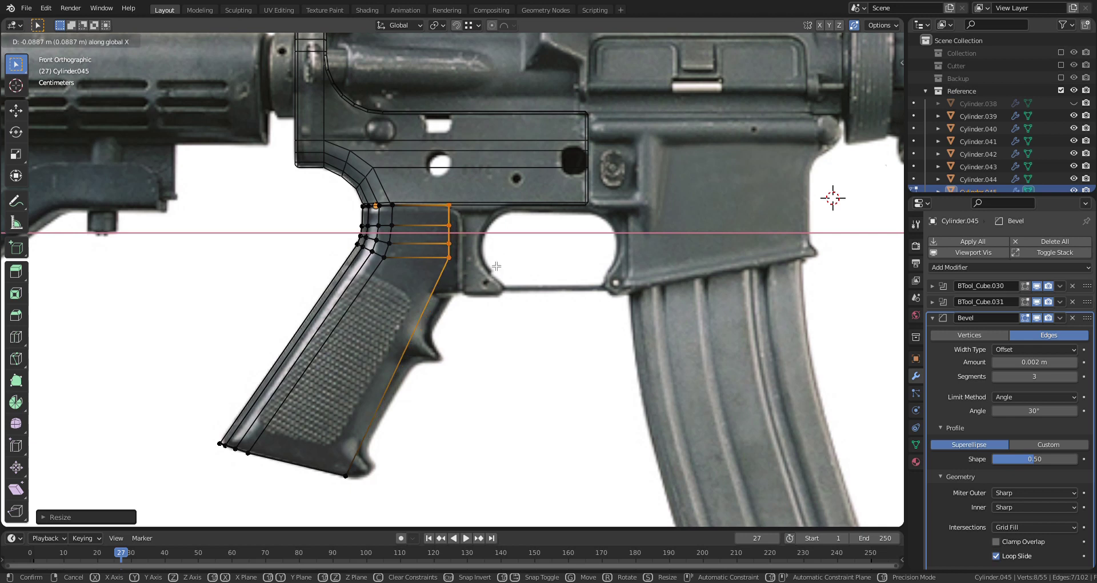
click(496, 266)
Step: Move the two lower top edges along Z and vertex-slide one front vertex
drag(463, 238, 436, 285)
key(g)
key(z)
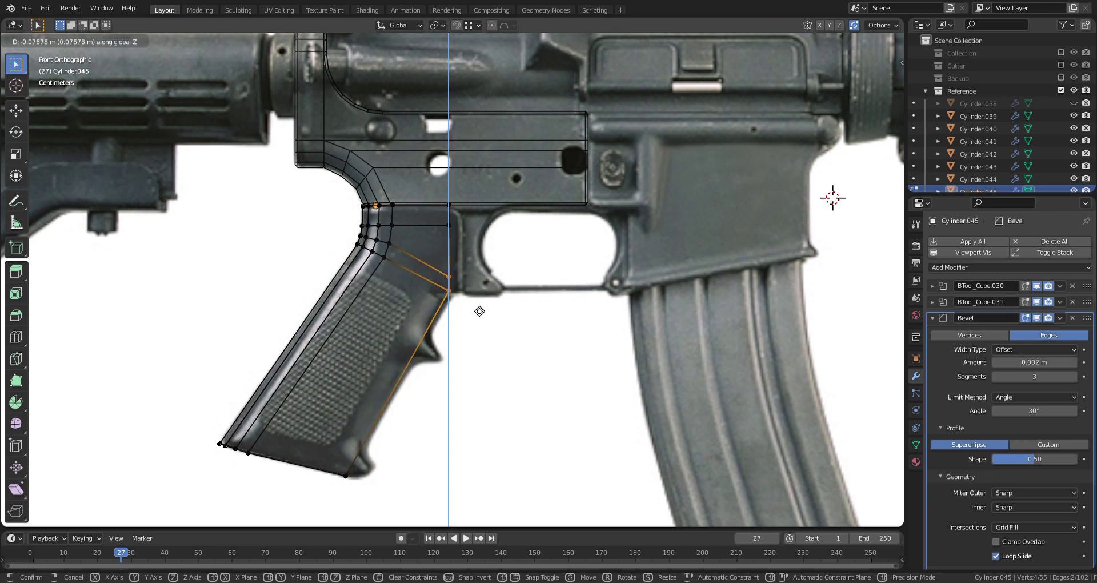
click(479, 310)
click(451, 281)
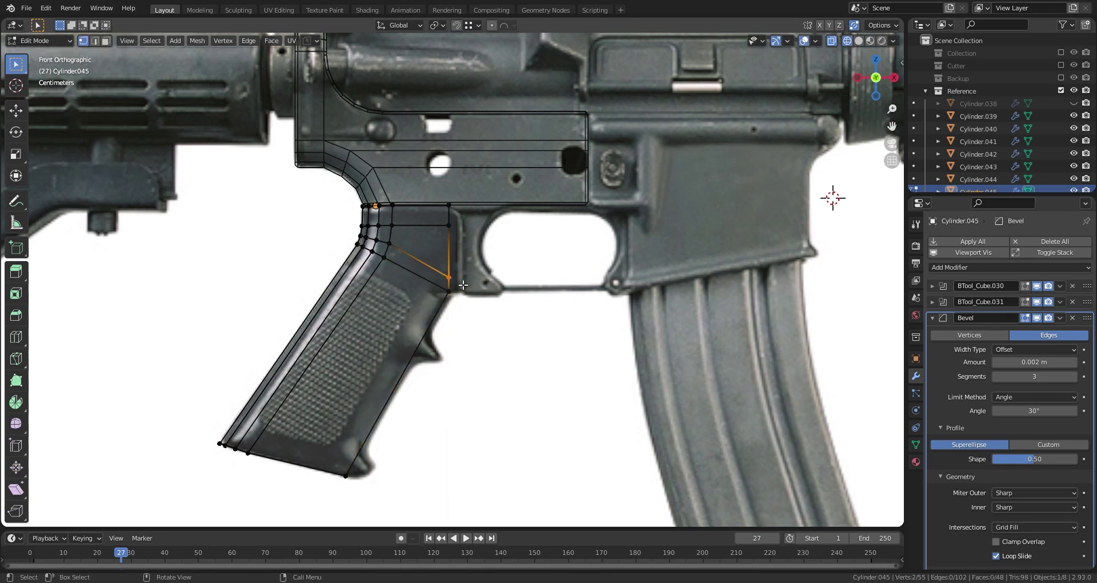
key(shift+v)
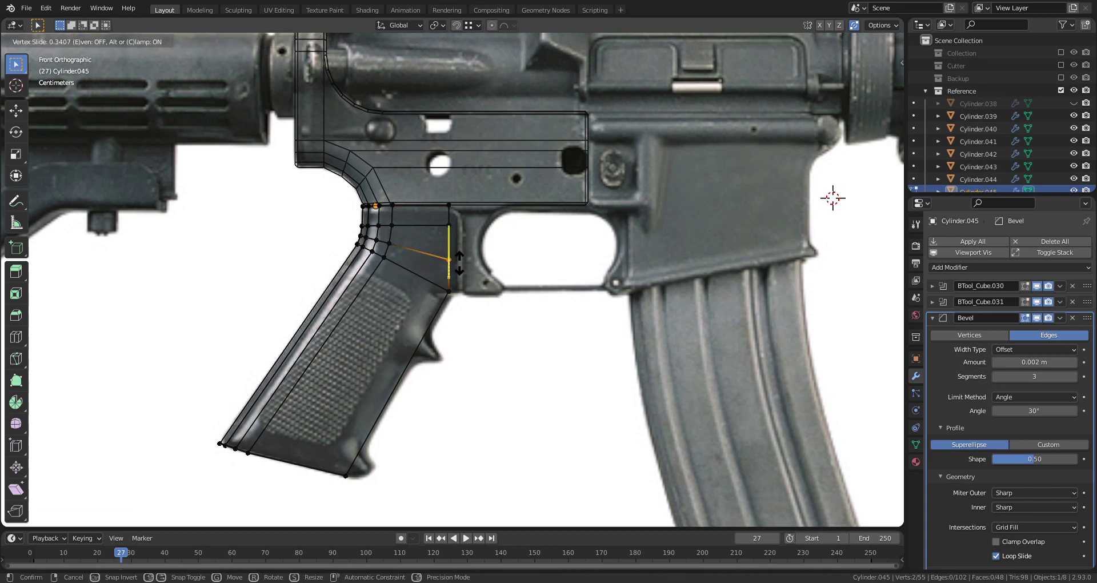
click(459, 263)
middle_drag(459, 263, 450, 301)
Step: In solid shading, fill a face between two edges on the grip's upper front
key(z)
click(488, 297)
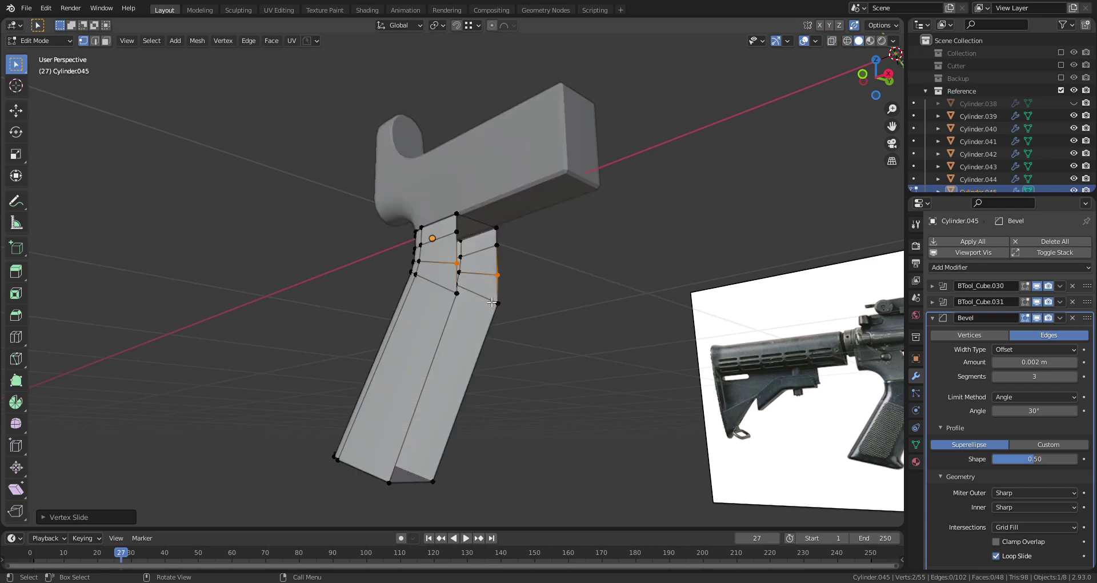
scroll(488, 299, up, 4)
key(Tab)
click(489, 351)
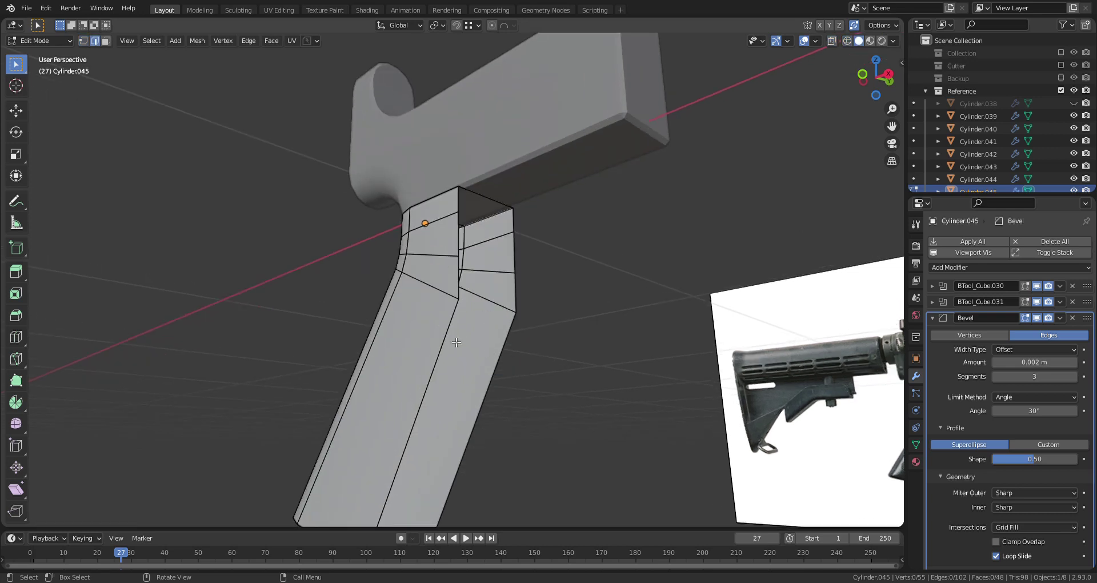
click(463, 206)
shift+click(515, 227)
shift+click(516, 227)
key(f)
Step: Fill more faces down the grip front, then select the middle and right vertical edge loops
click(497, 225)
key(f)
key(f)
key(f)
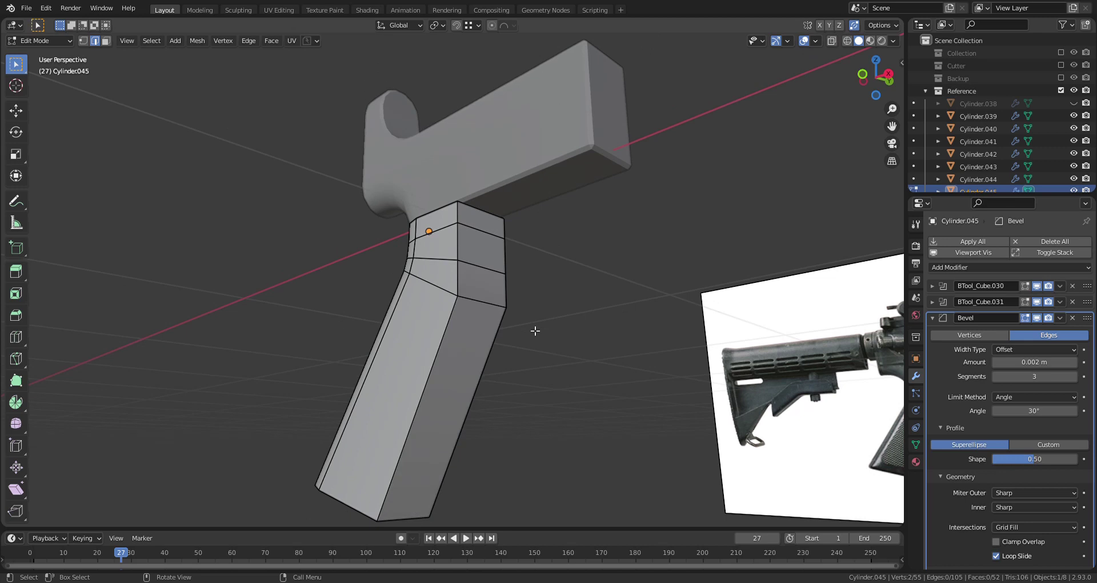
alt+click(444, 334)
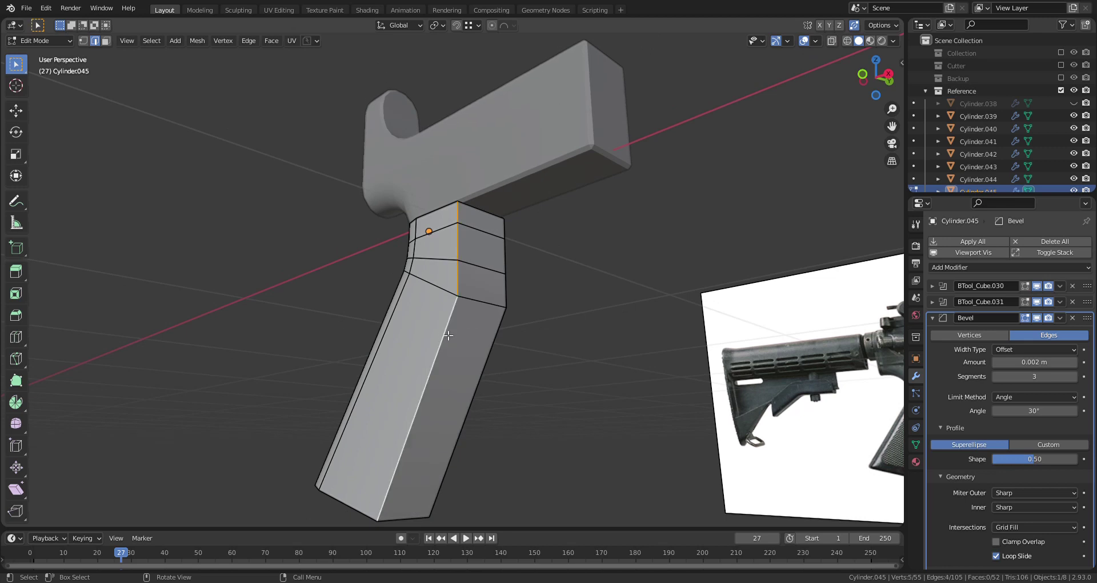
alt+shift+click(498, 348)
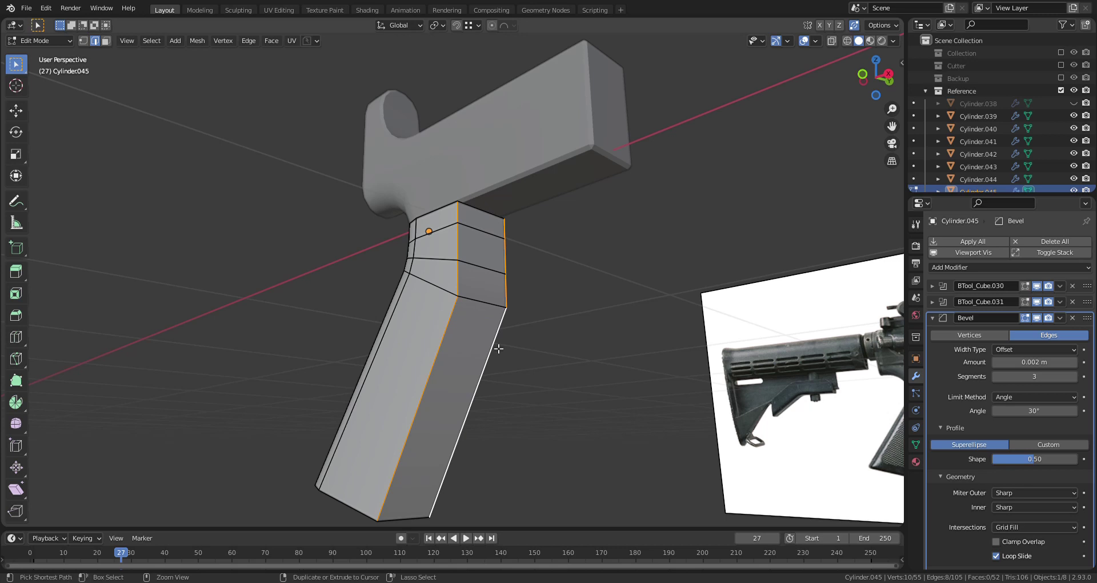
Step: Bevel the two selected edge loops into a multi-segment rounded front corner
key(ctrl+b)
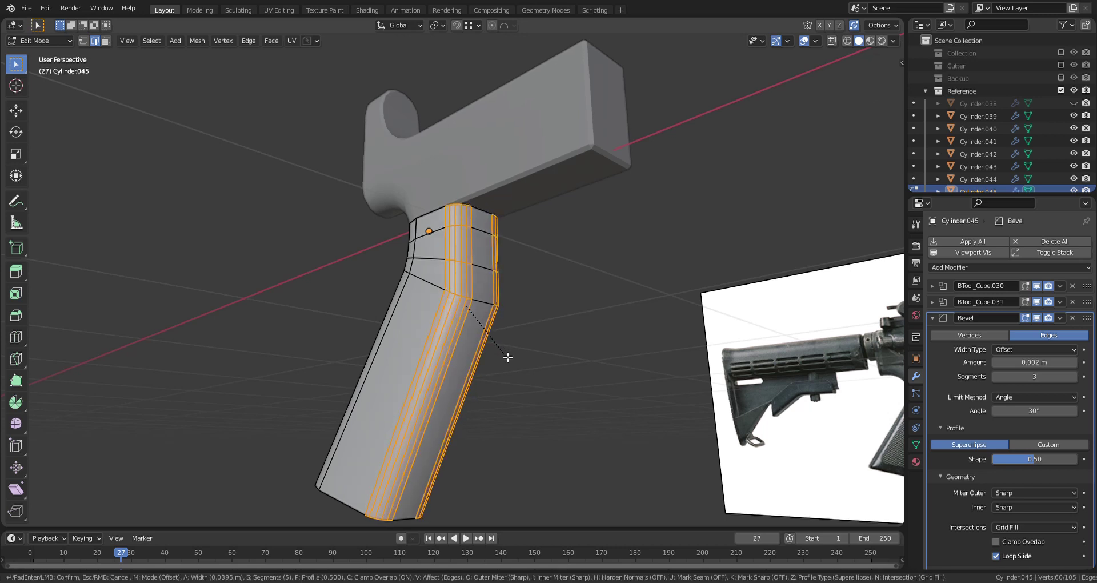
click(508, 357)
key(z)
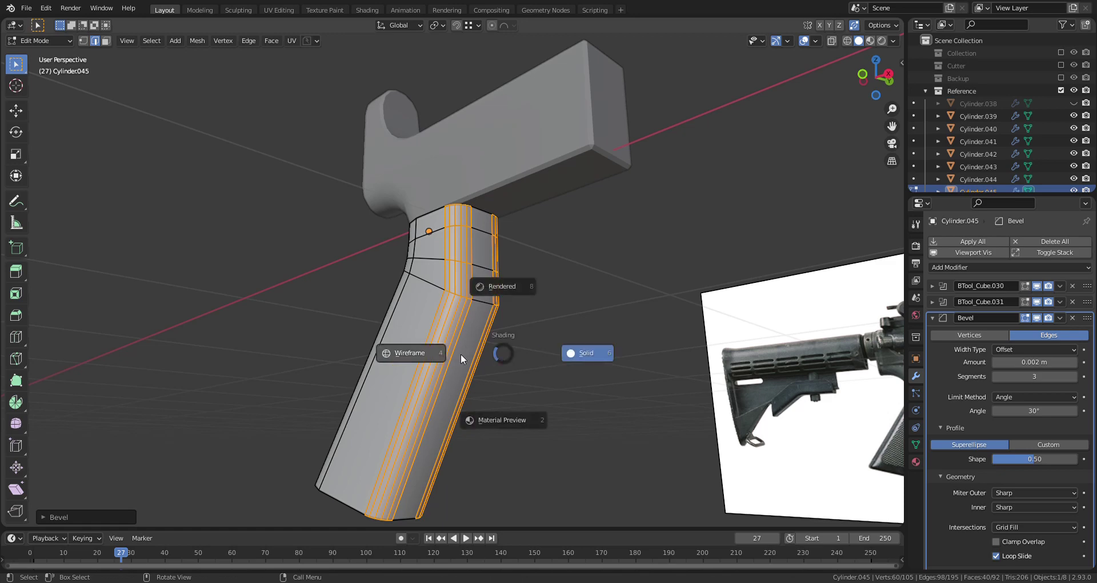
click(447, 354)
key(KP_1)
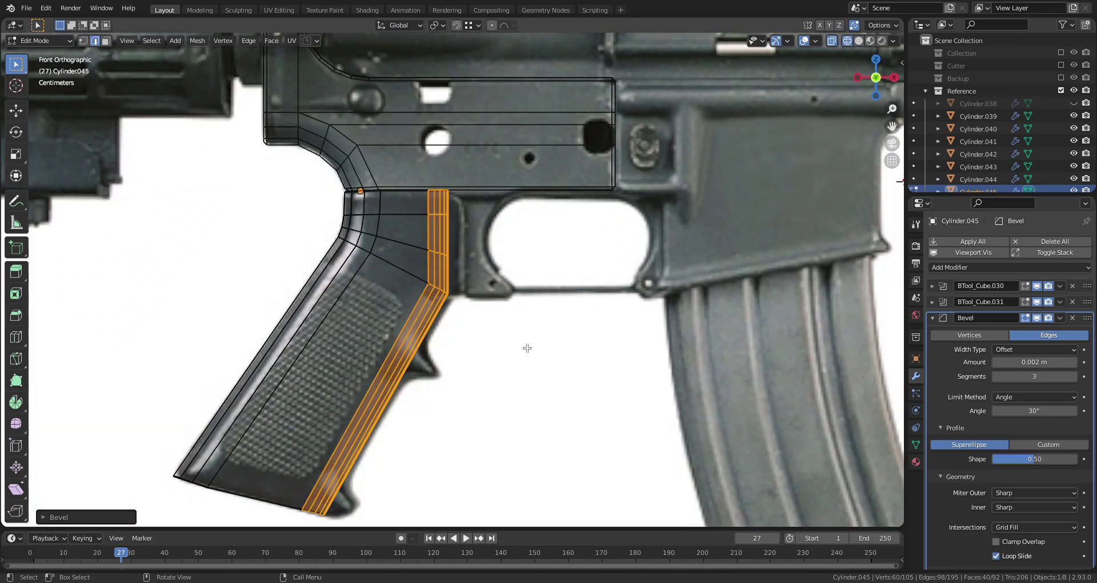
key(ctrl+Tab)
click(436, 343)
Step: Flatten the lower right grip vertices to one level with S Z 0 and lower them
drag(503, 153, 405, 307)
drag(498, 272, 389, 308)
key(s)
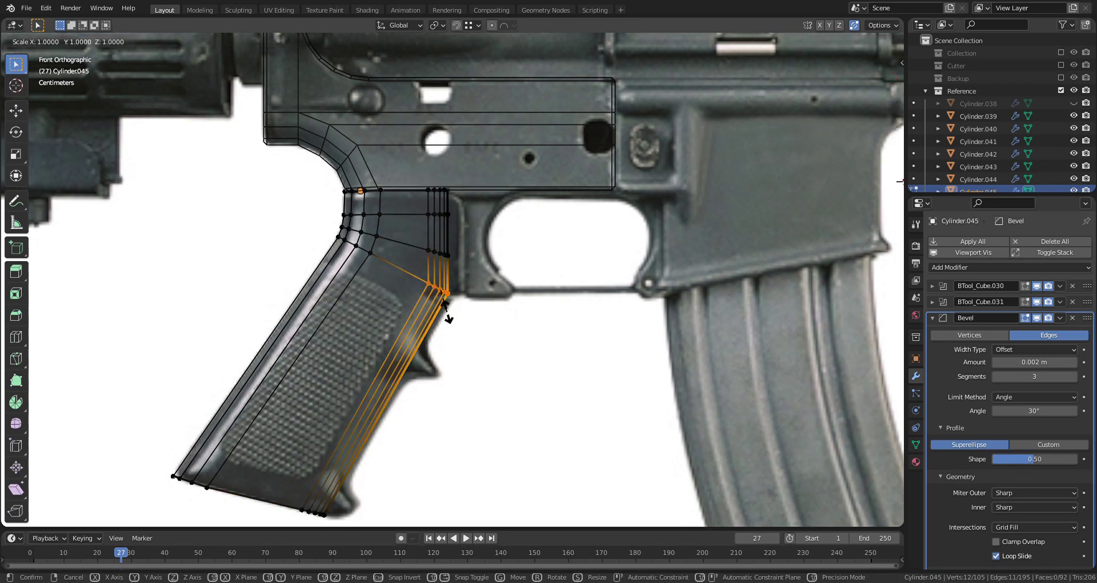
key(z)
key(0)
key(Return)
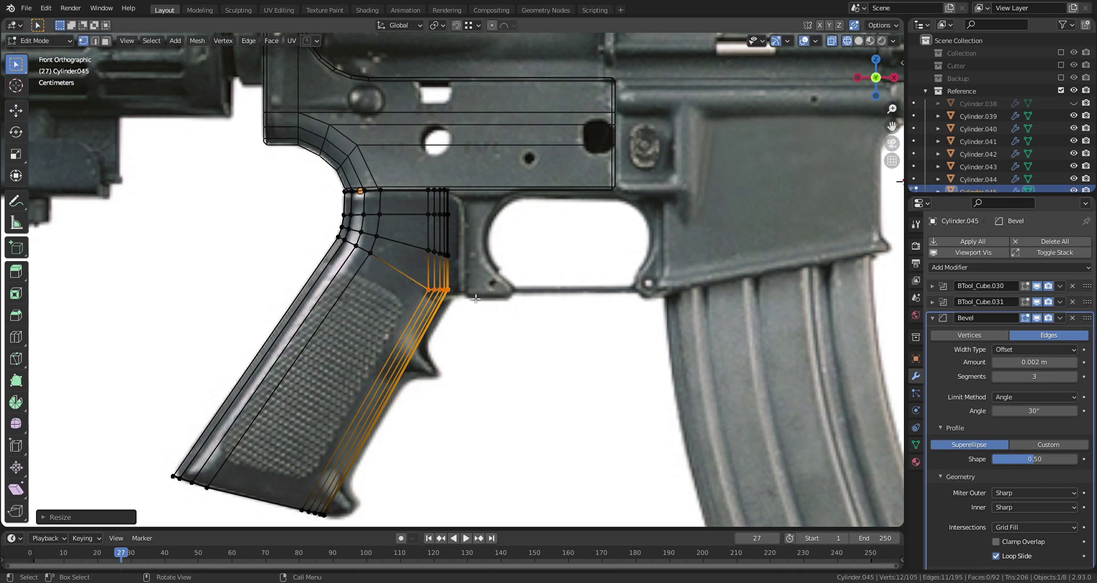
key(g)
key(z)
click(473, 305)
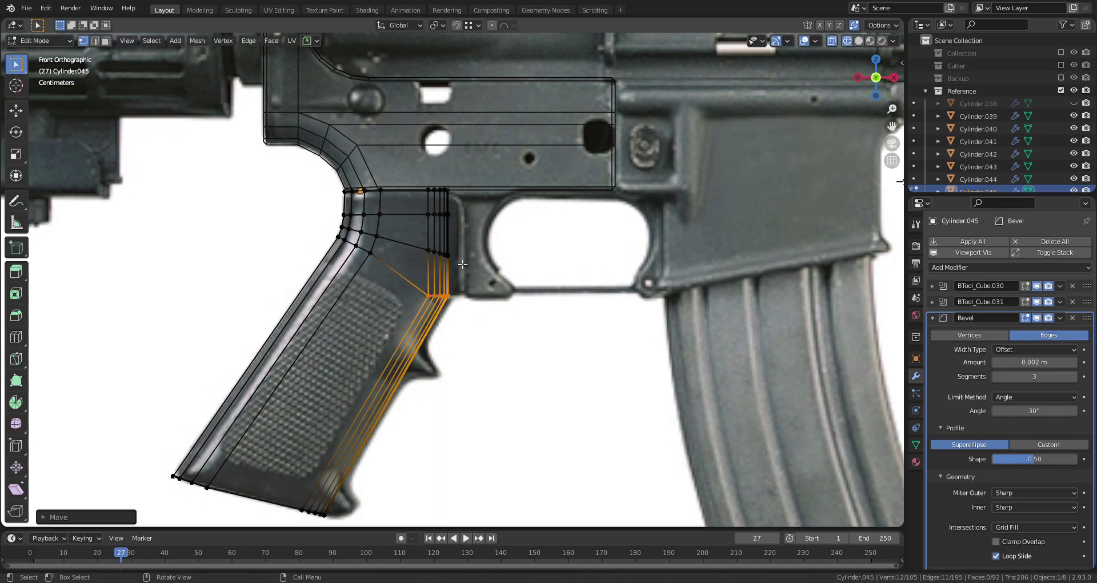
drag(469, 150, 418, 322)
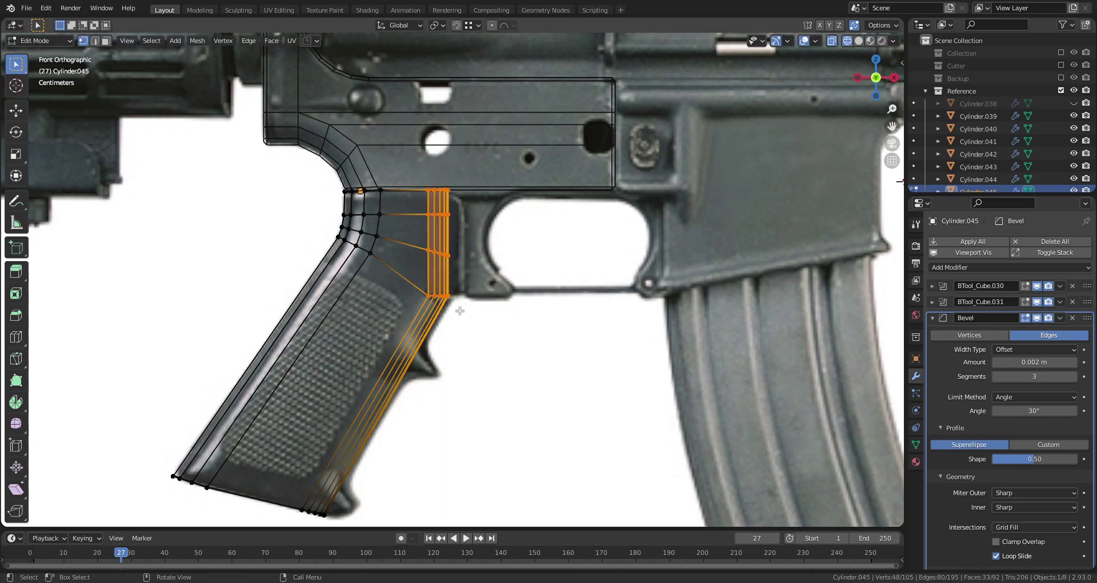
Step: Extrude the front vertex column along X toward the trigger guard and flatten it with S X 0
key(e)
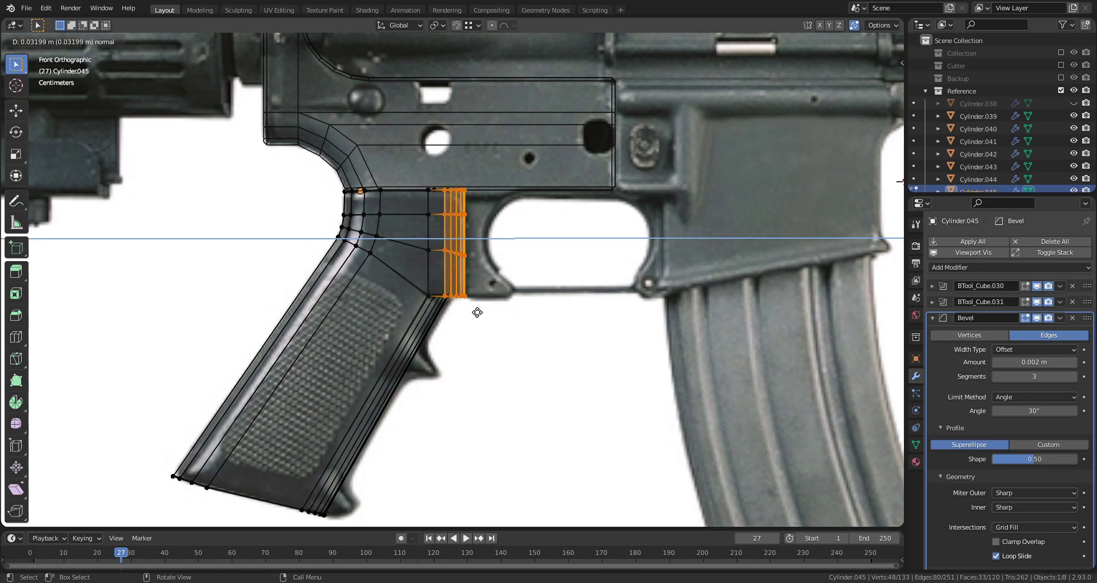
key(x)
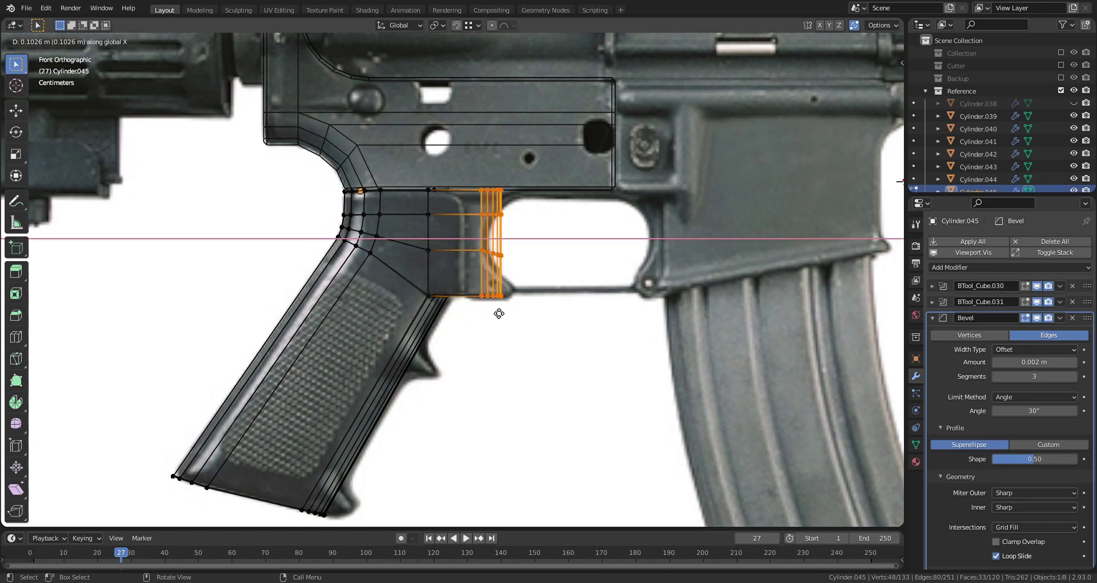
click(482, 308)
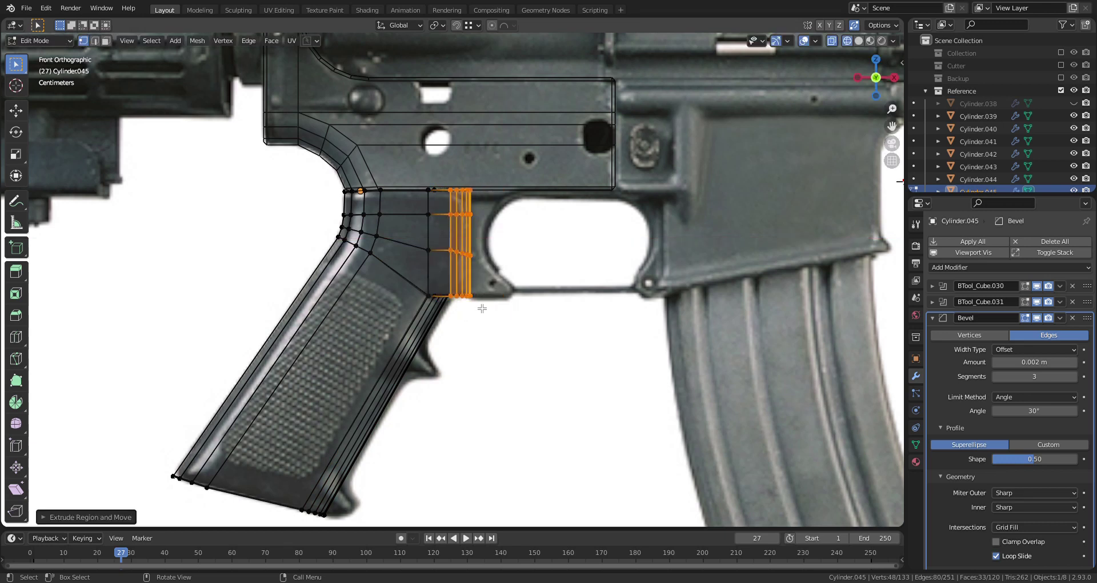
key(s)
key(x)
key(0)
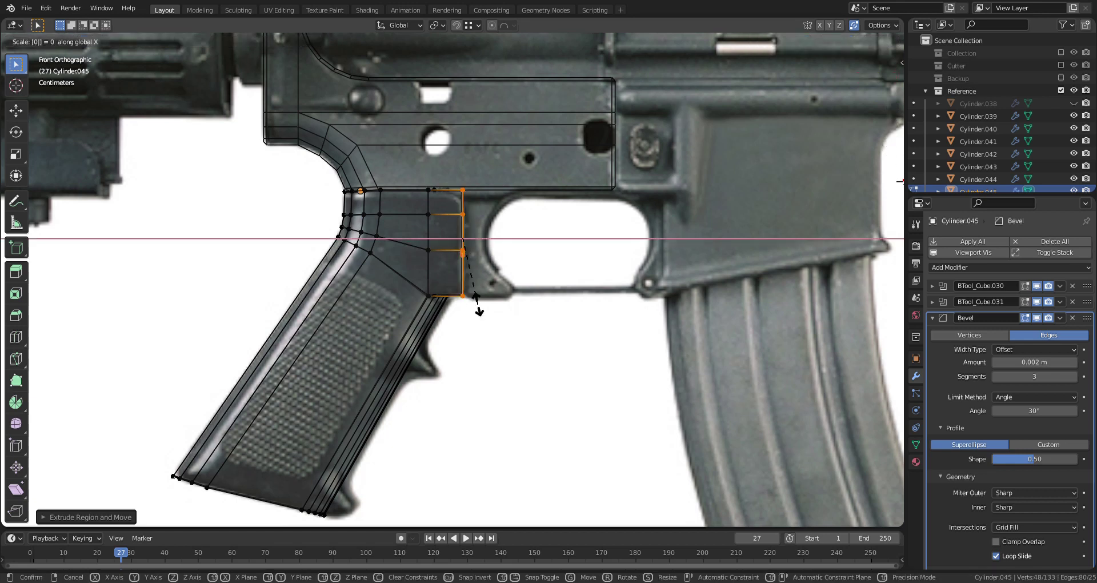
key(Return)
Step: Return to solid shading and Object Mode to inspect the extended grip
key(Tab)
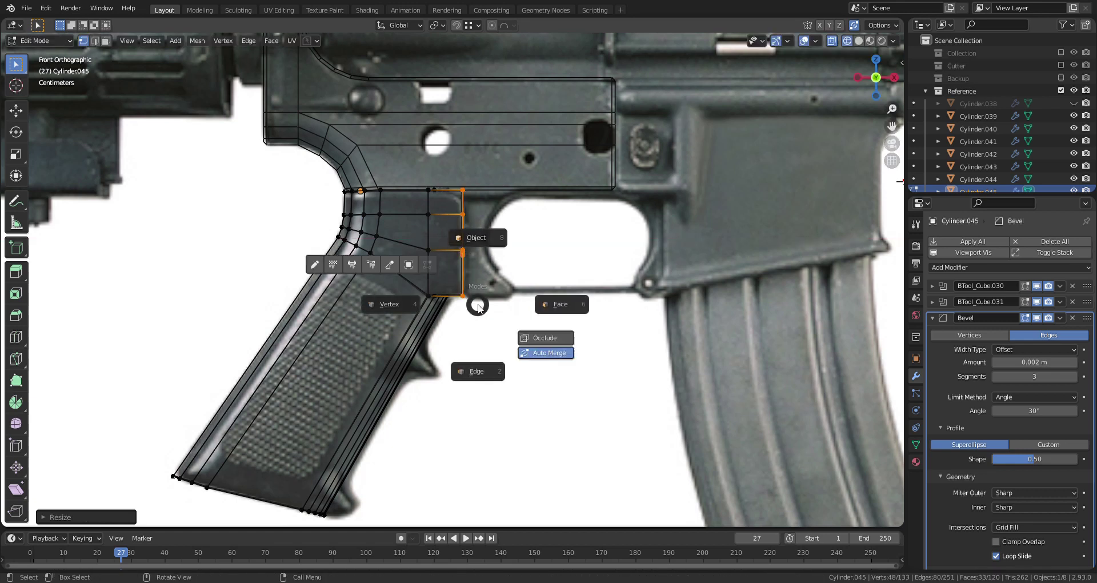
click(544, 306)
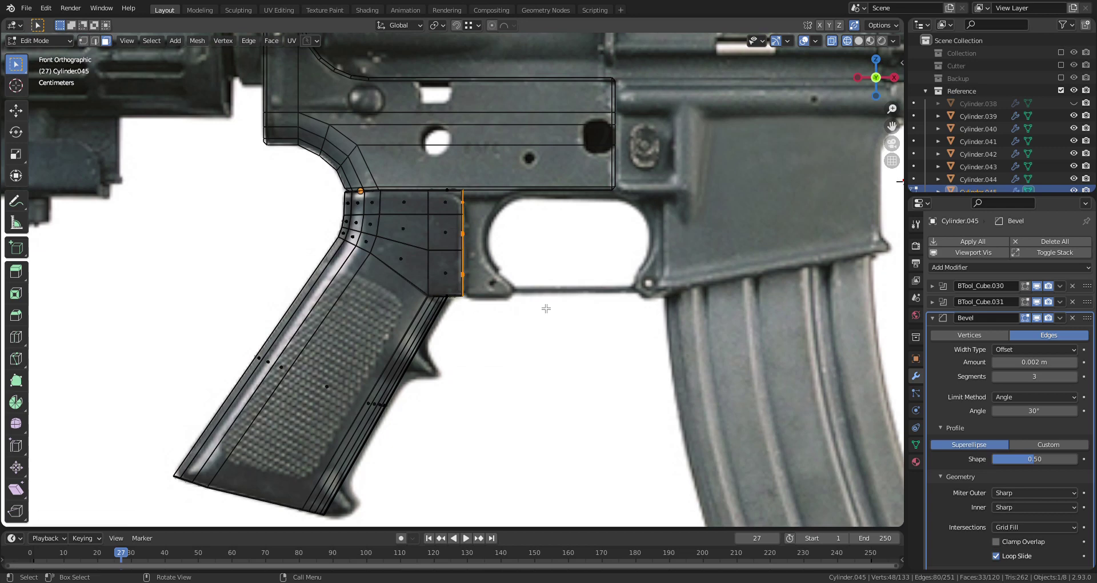
key(z)
click(602, 359)
middle_drag(602, 359, 571, 303)
click(567, 299)
key(ctrl+Tab)
click(570, 252)
middle_drag(571, 252, 350, 292)
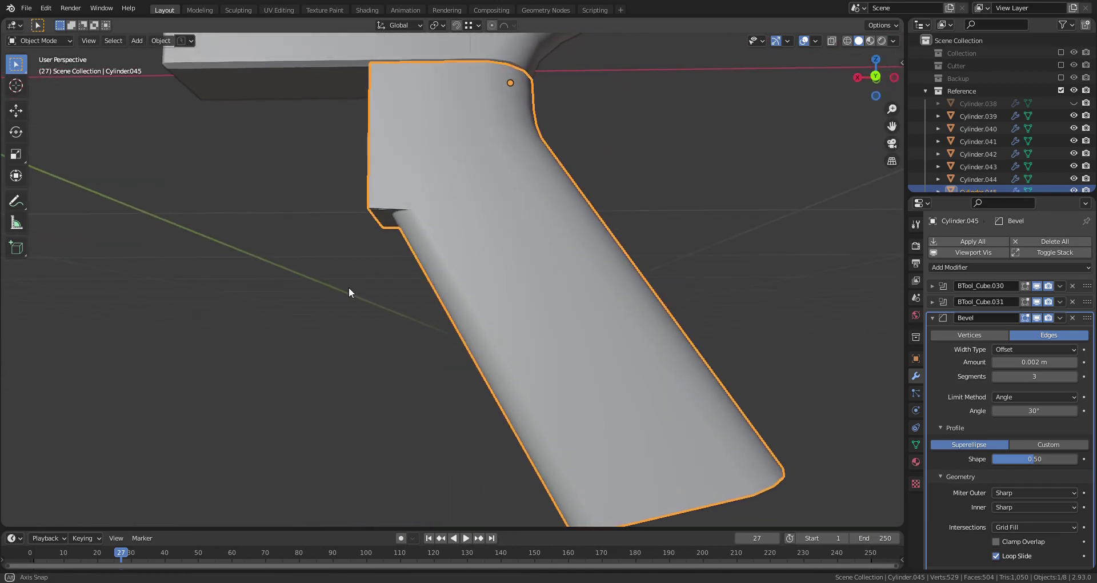
middle_drag(350, 293, 581, 265)
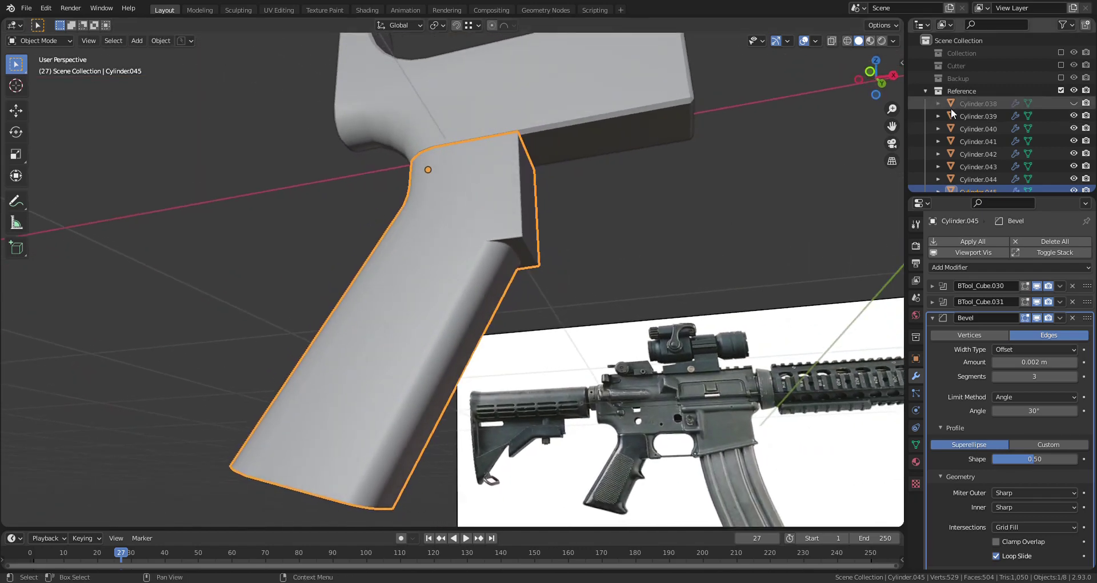
middle_drag(566, 324, 607, 366)
Step: In front view, add three loop cuts across the grip in edit mode
key(KP_1)
key(ctrl+Tab)
click(527, 366)
key(ctrl+r)
scroll(373, 309, up, 2)
click(374, 309)
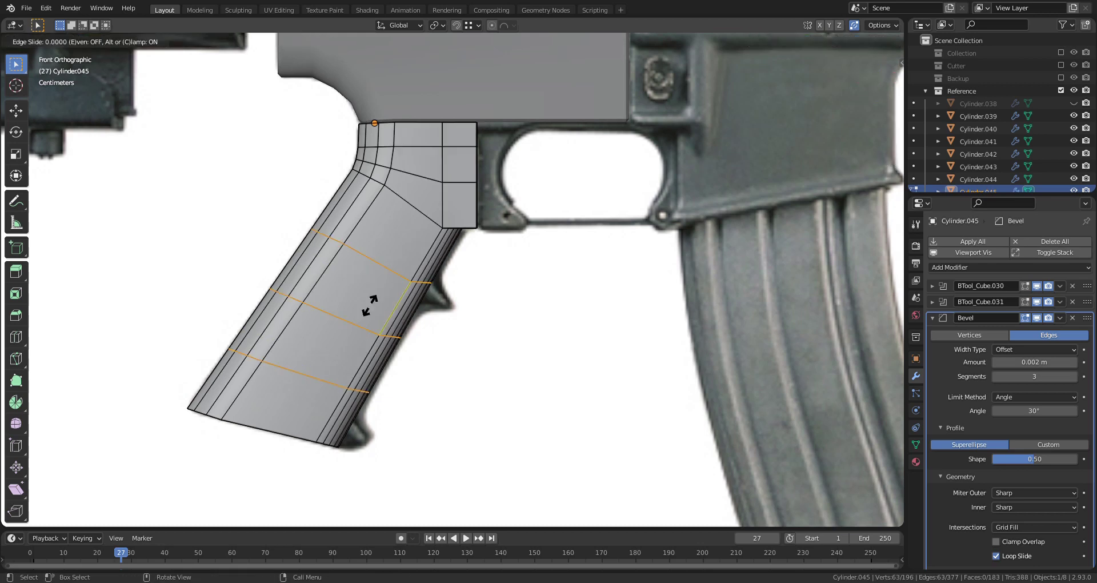
right_click(382, 291)
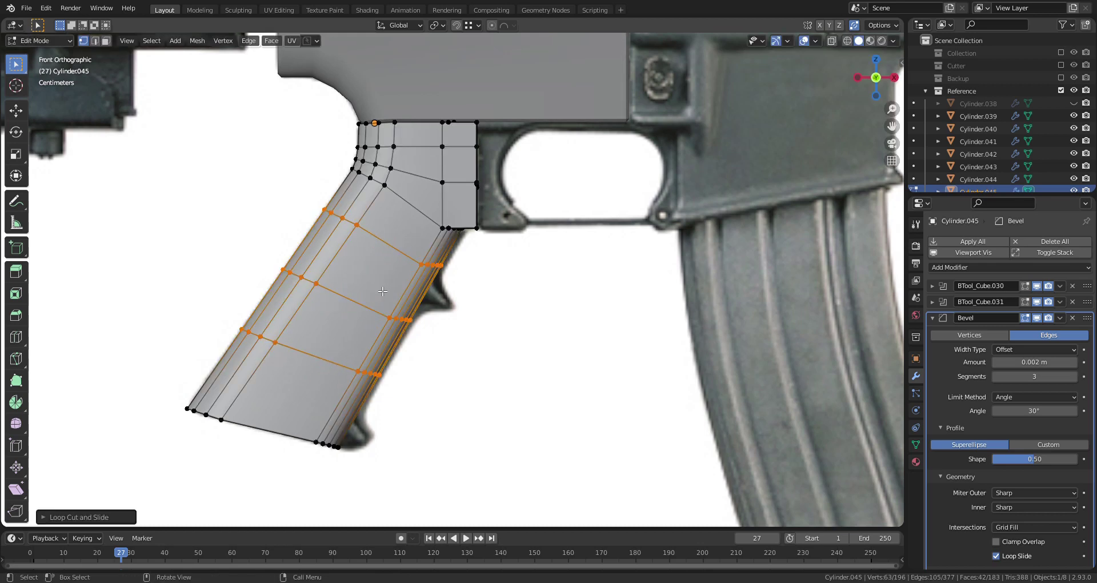
Step: Slide the new edge loops down the grip, leaving one just above its base
alt+click(389, 254)
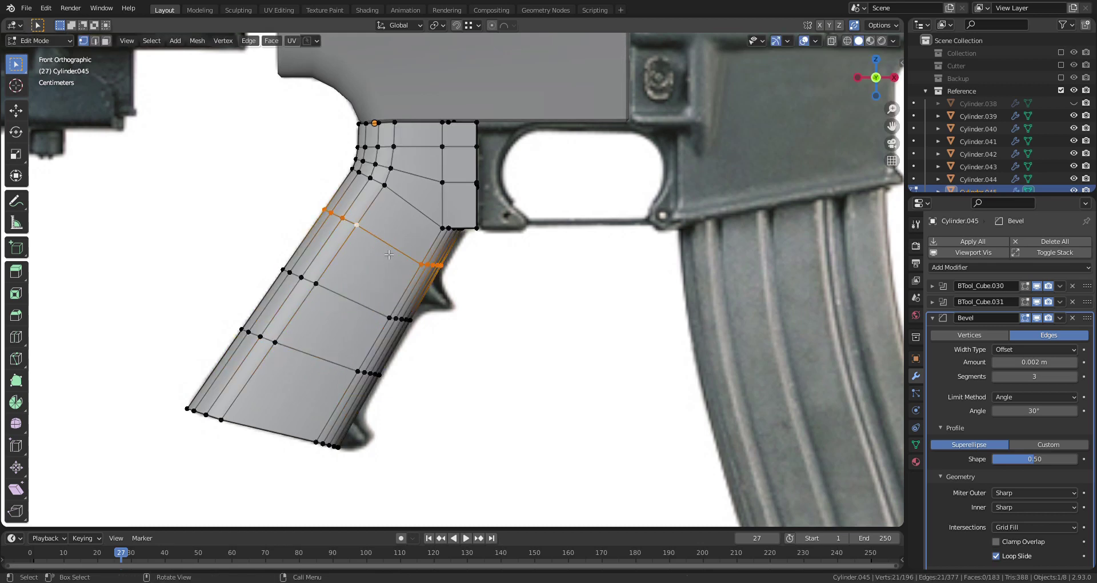
key(g)
key(g)
click(385, 258)
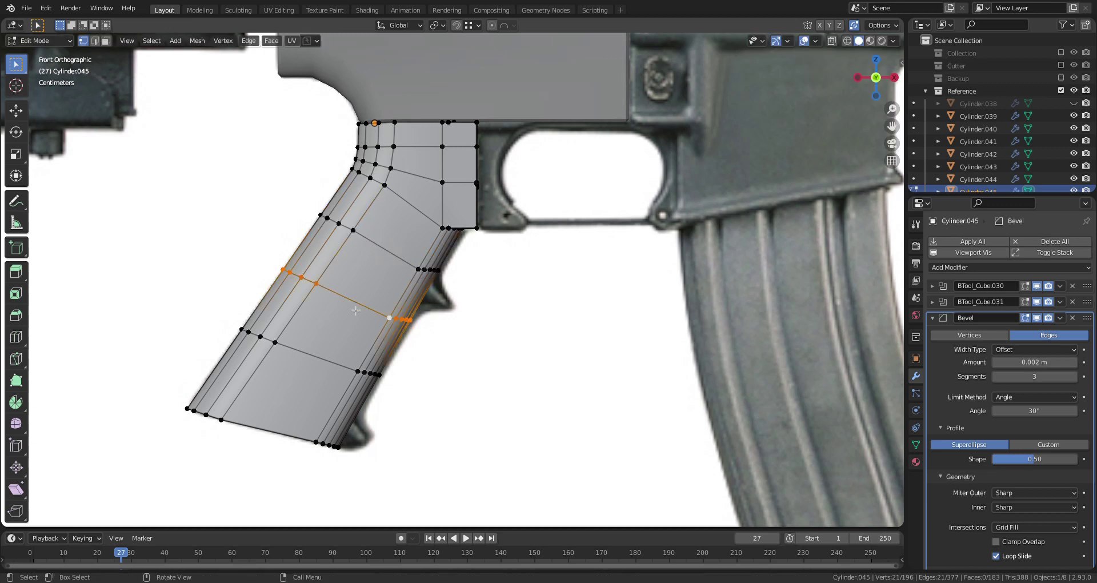
key(g)
key(g)
click(359, 293)
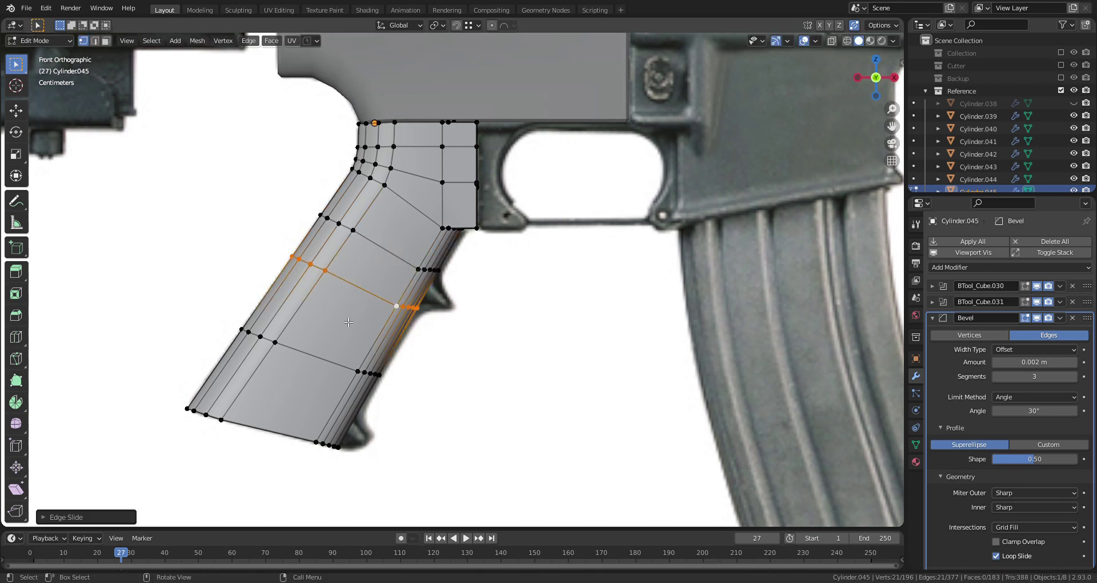
key(g)
key(g)
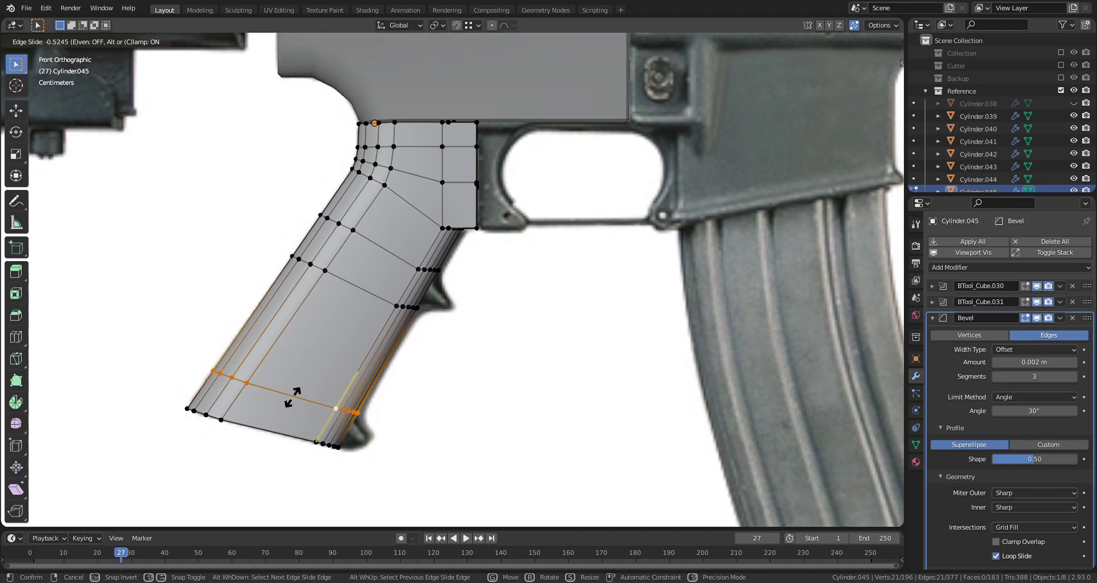
click(296, 402)
Step: Deselect the loop and zoom in on the grip in local front view
click(468, 374)
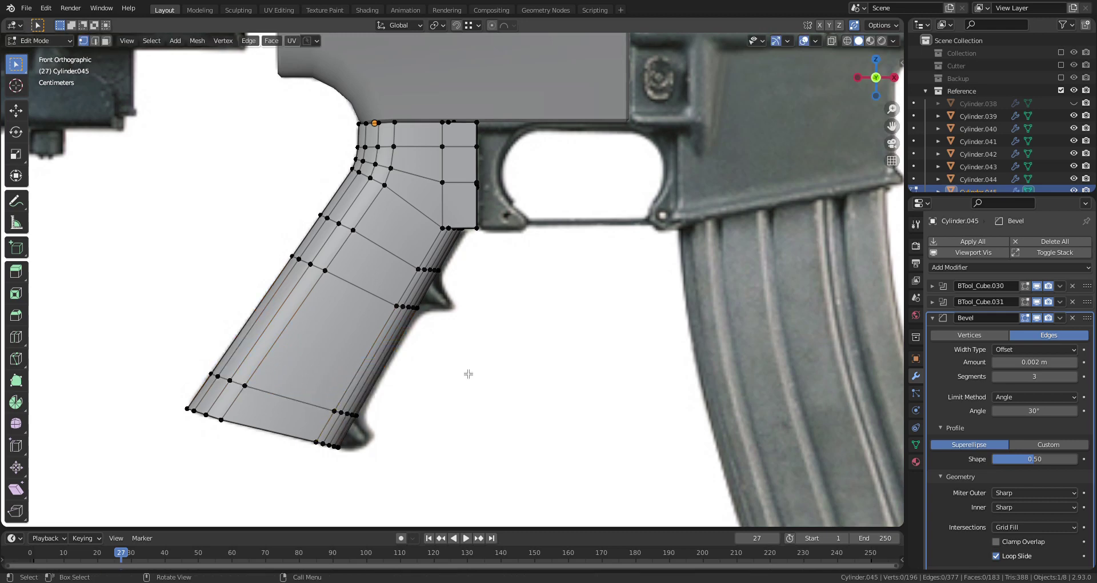
key(KP_Divide)
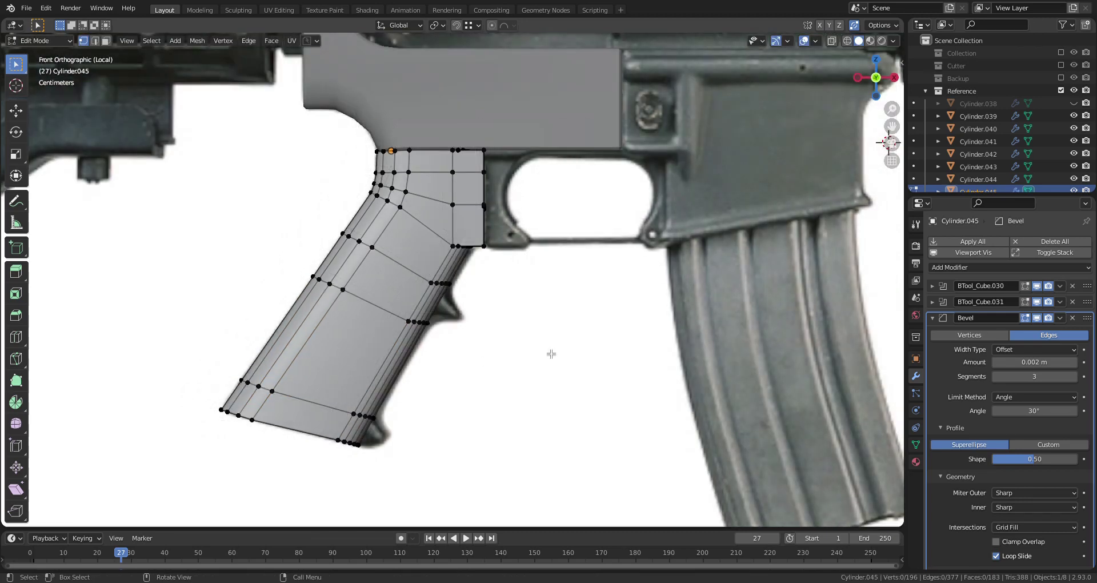
scroll(550, 353, up, 3)
Step: Select the grip's front face strip in see-through shading and extrude it outward
key(z)
click(482, 363)
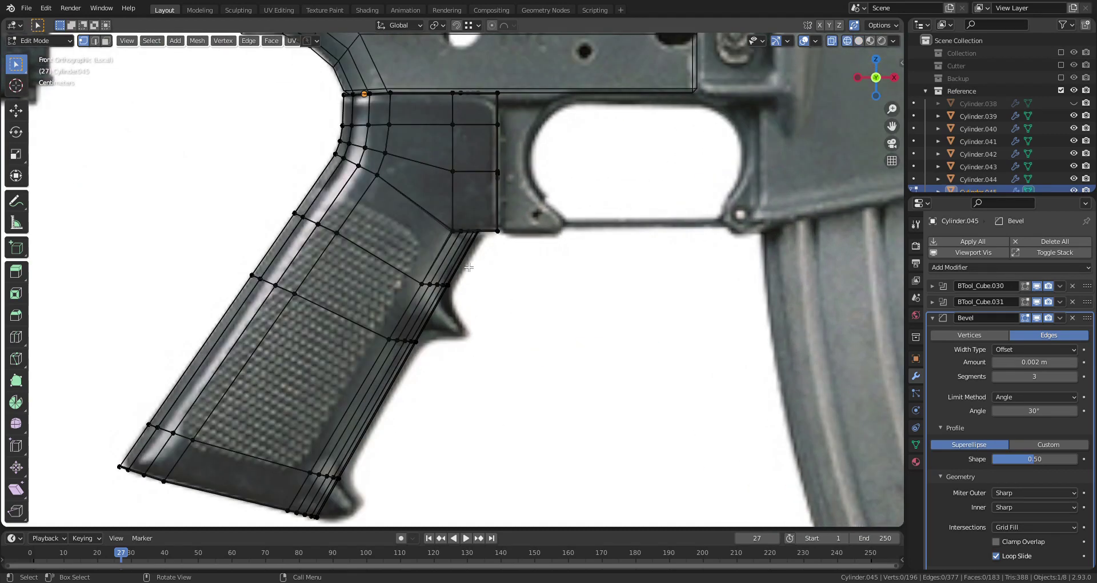
drag(468, 267, 374, 364)
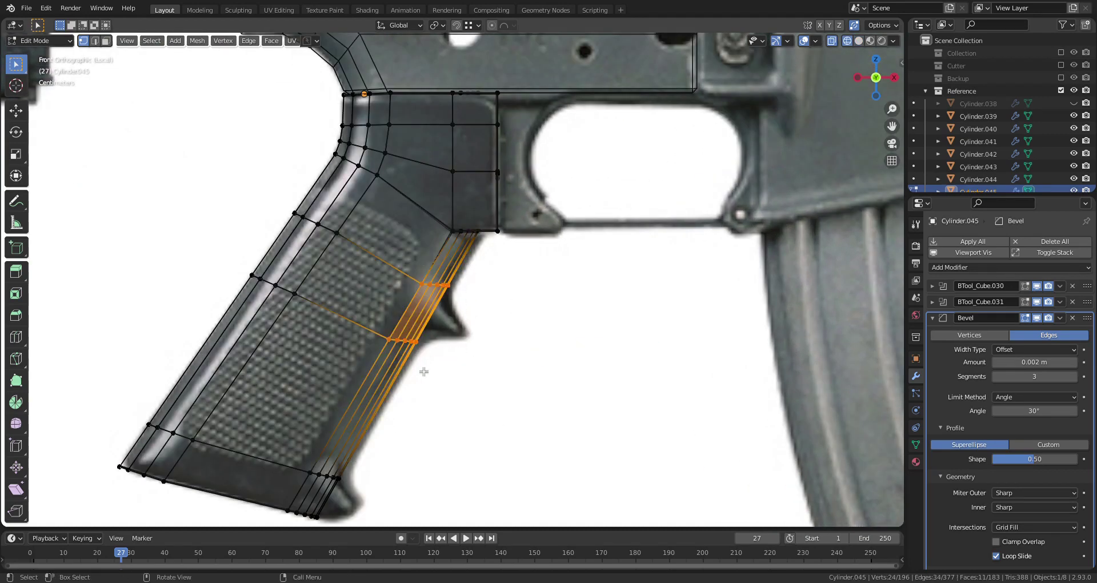
scroll(423, 372, down, 1)
key(z)
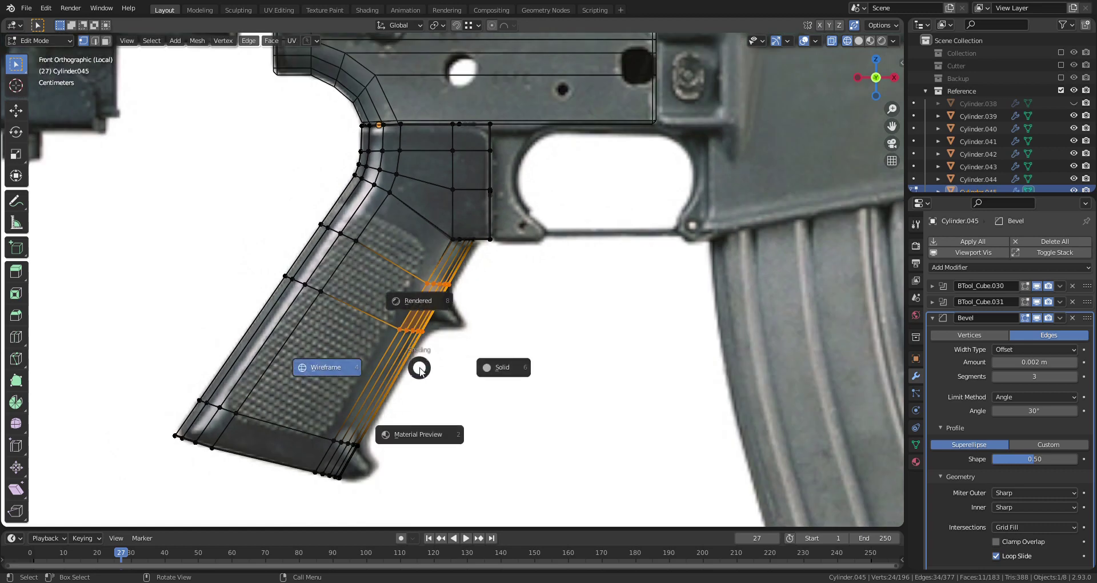
click(504, 366)
key(e)
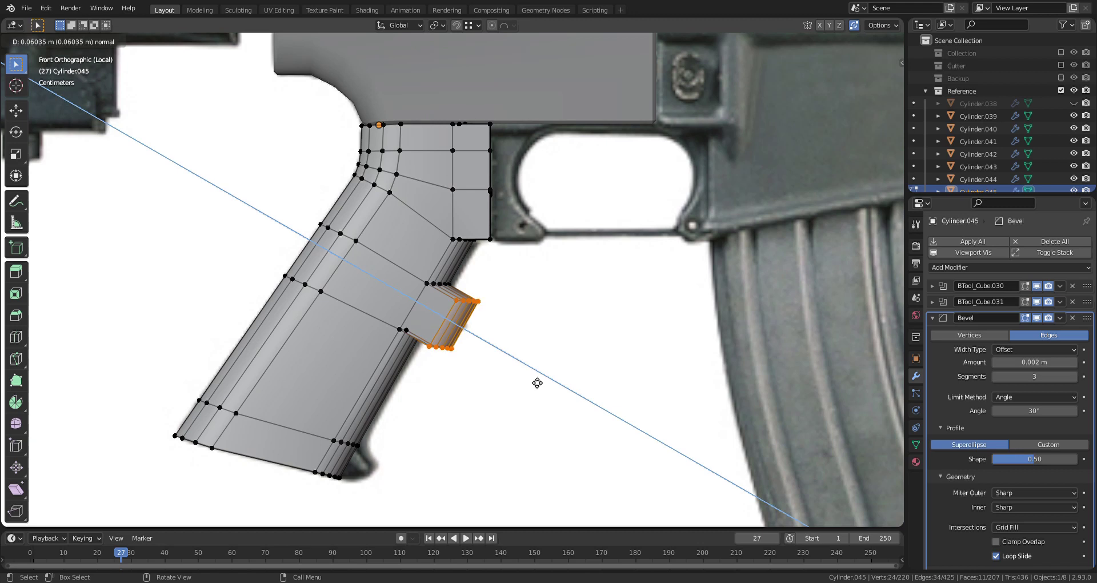
click(537, 383)
Step: Slide the protrusion's top and bottom edge loops to taper it into a pointed nub
scroll(537, 382, up, 3)
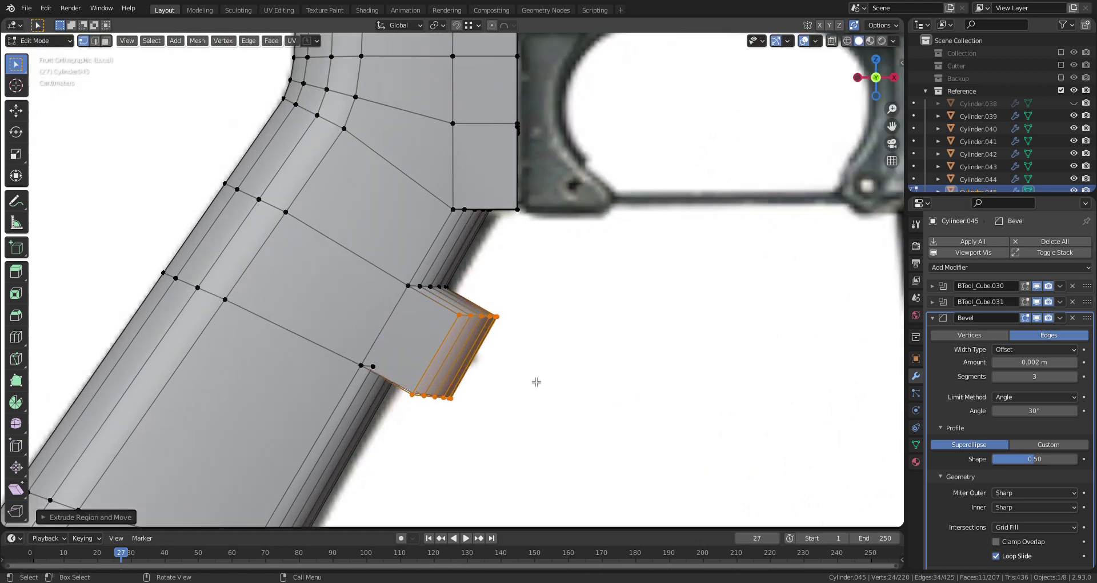
alt+click(480, 321)
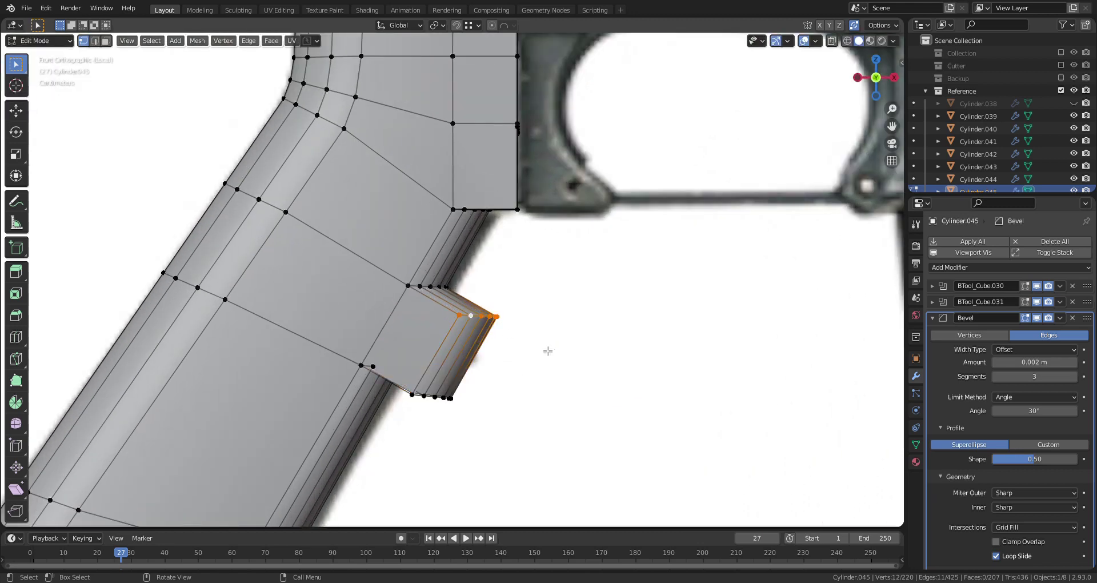
key(g)
key(g)
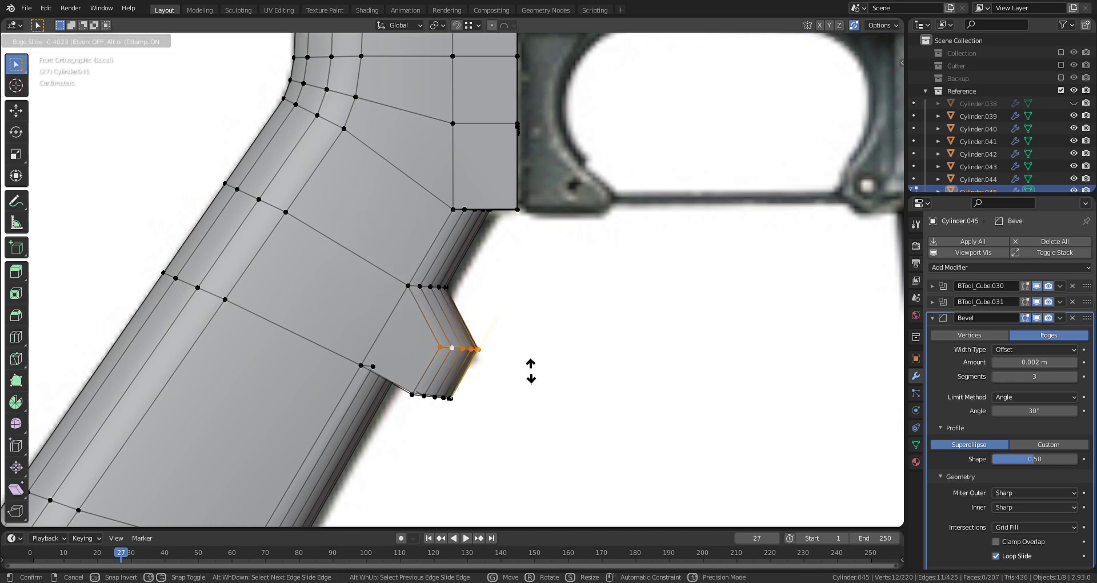
click(530, 371)
alt+click(439, 400)
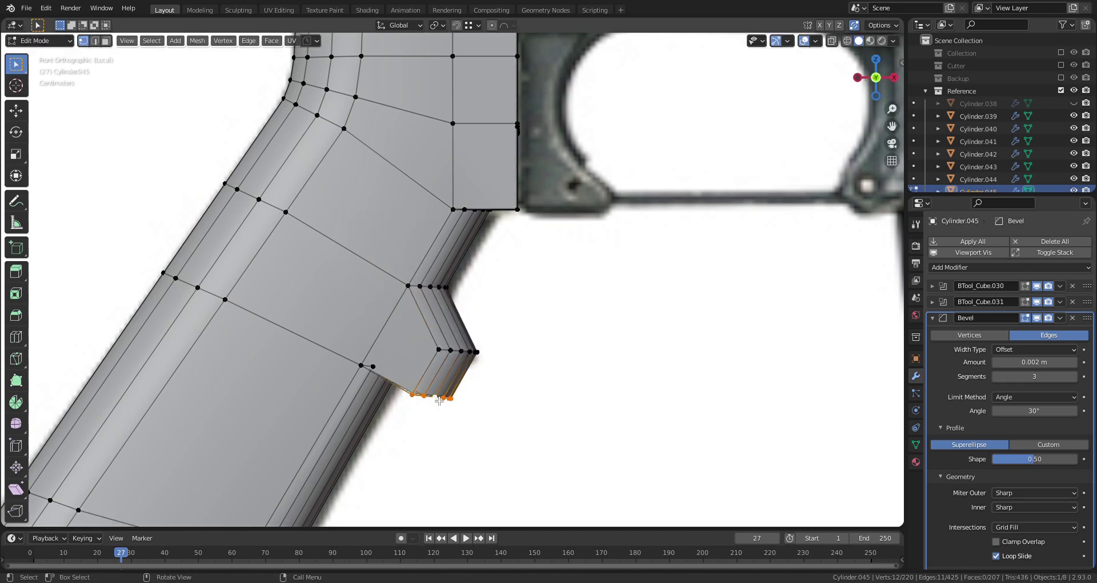
key(g)
key(g)
click(574, 385)
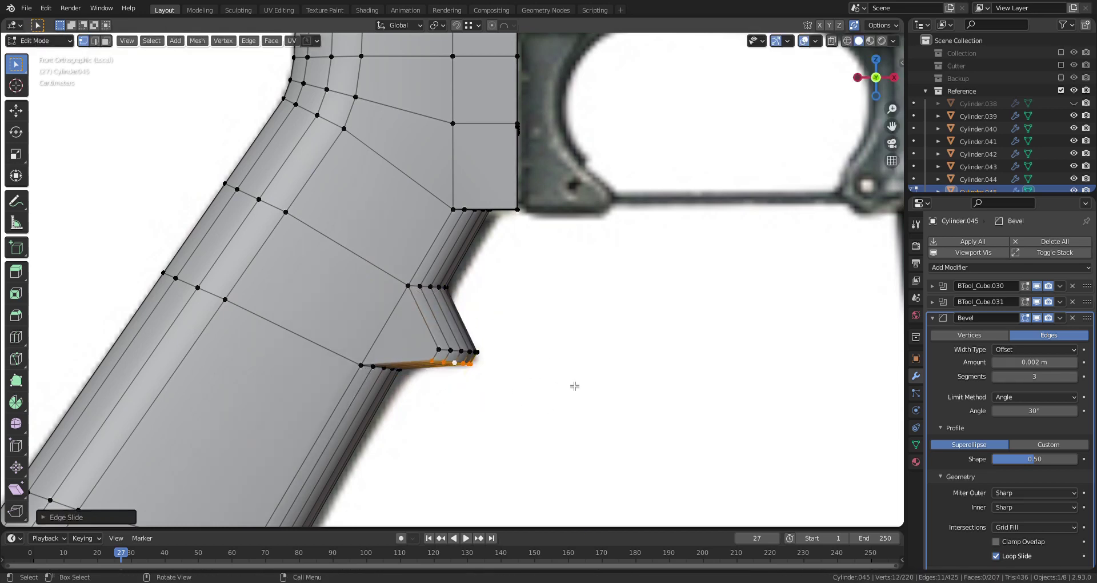
Step: Box-select the lower front face strip in wireframe and extrude a second protrusion
middle_drag(574, 385, 628, 343)
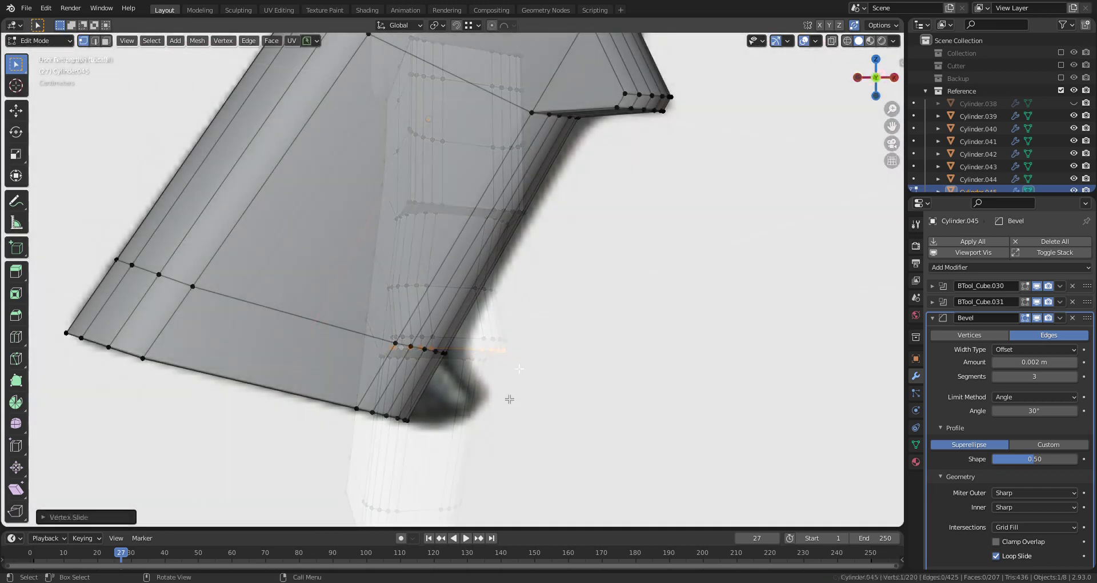
key(z)
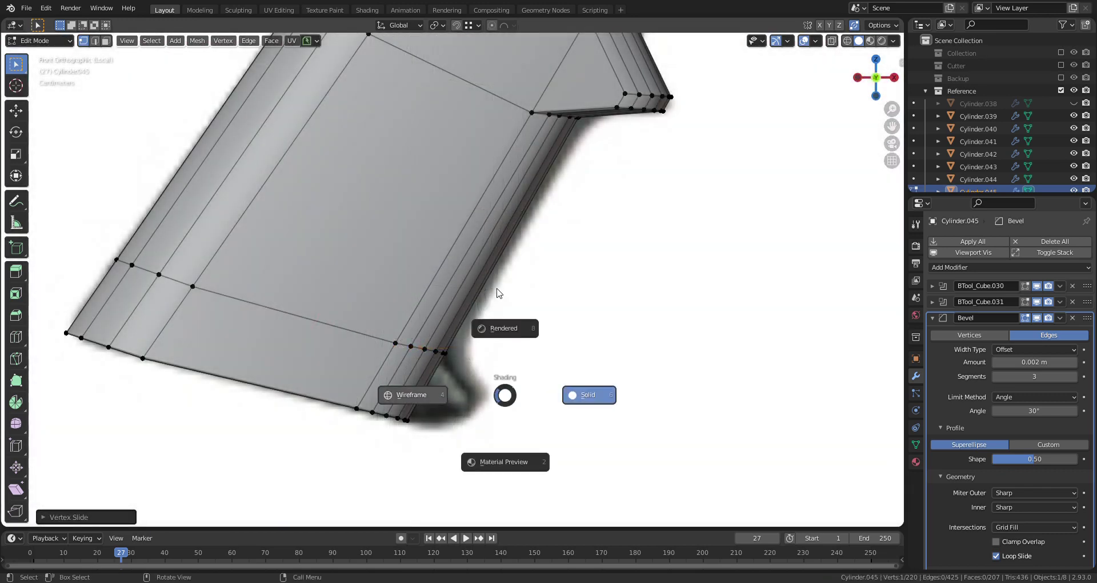
click(380, 391)
key(b)
drag(377, 435, 355, 468)
key(e)
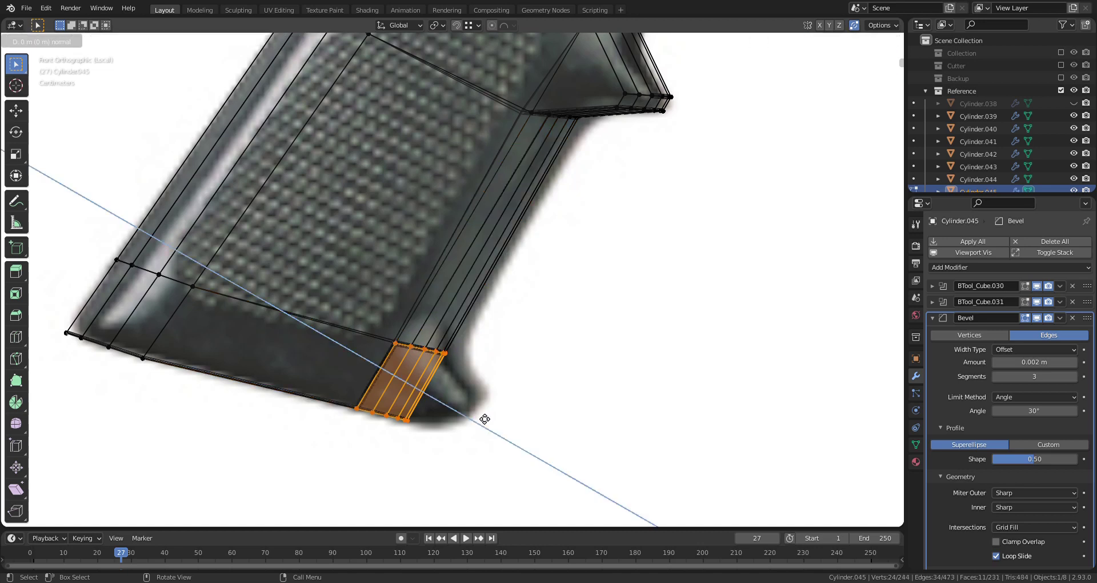
click(534, 437)
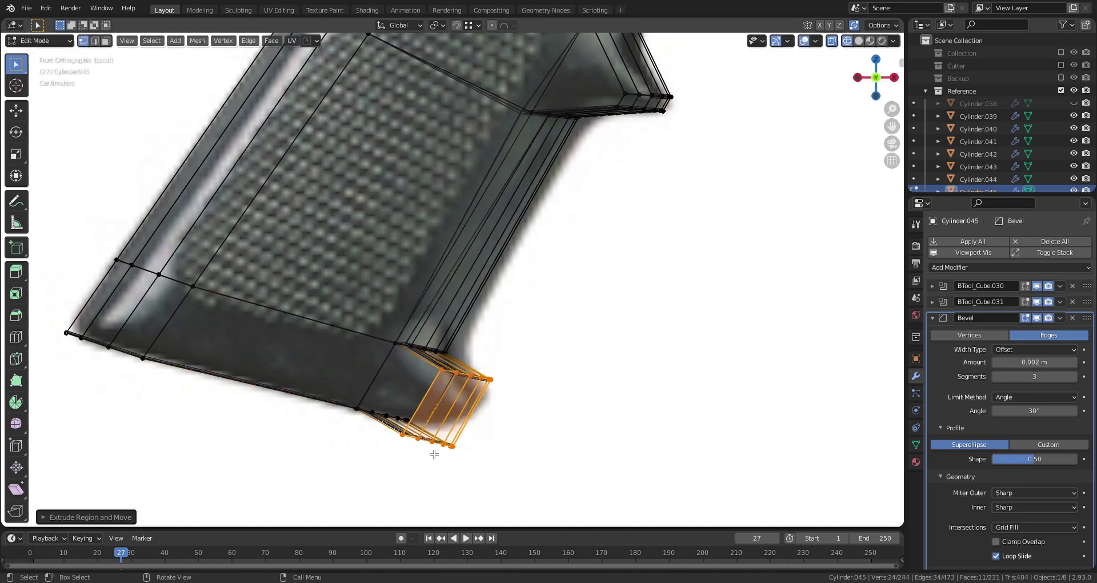
key(z)
key(6)
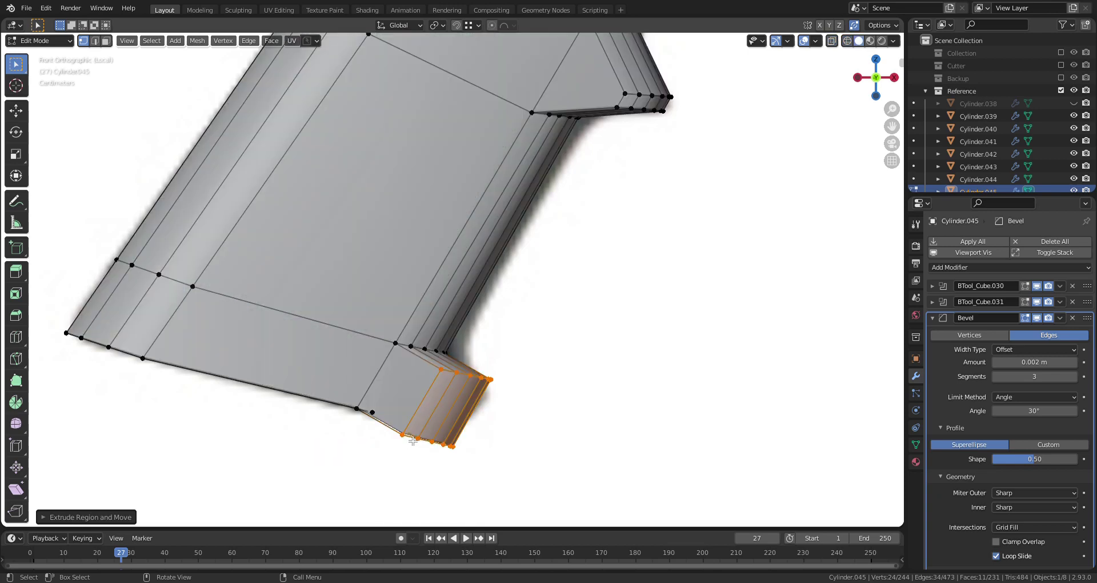
Step: Slide the second protrusion's bottom and adjacent edge loops to form a peak
alt+click(413, 441)
key(g)
key(g)
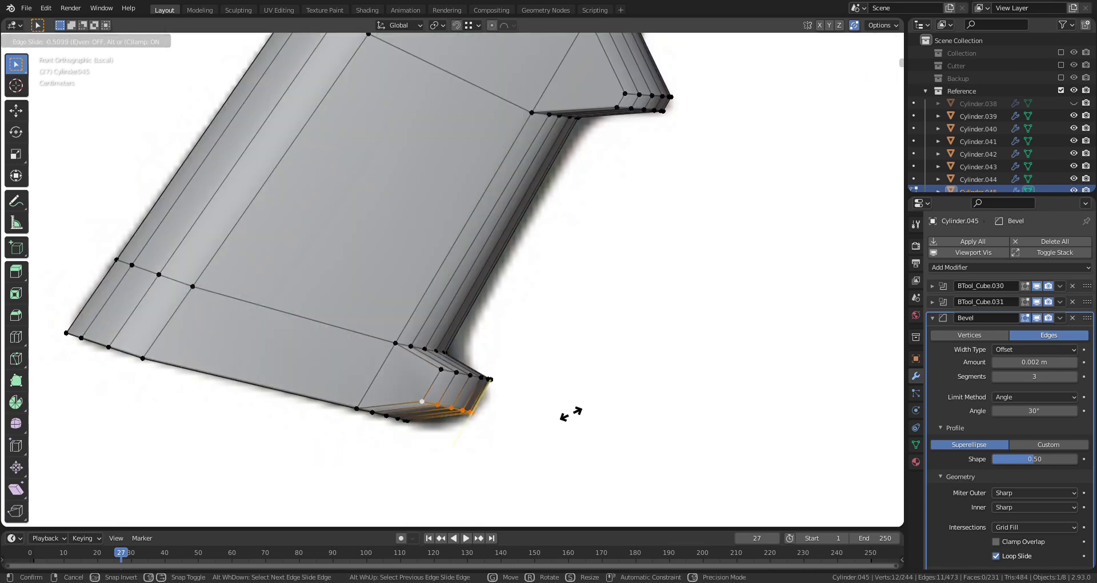
click(570, 415)
alt+click(477, 381)
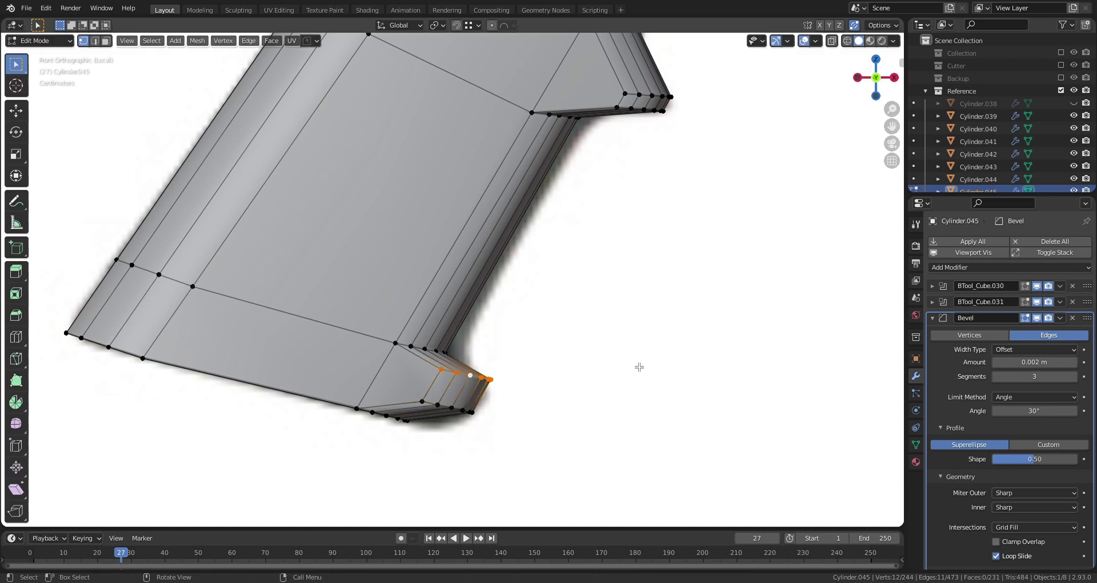
key(g)
key(g)
click(628, 374)
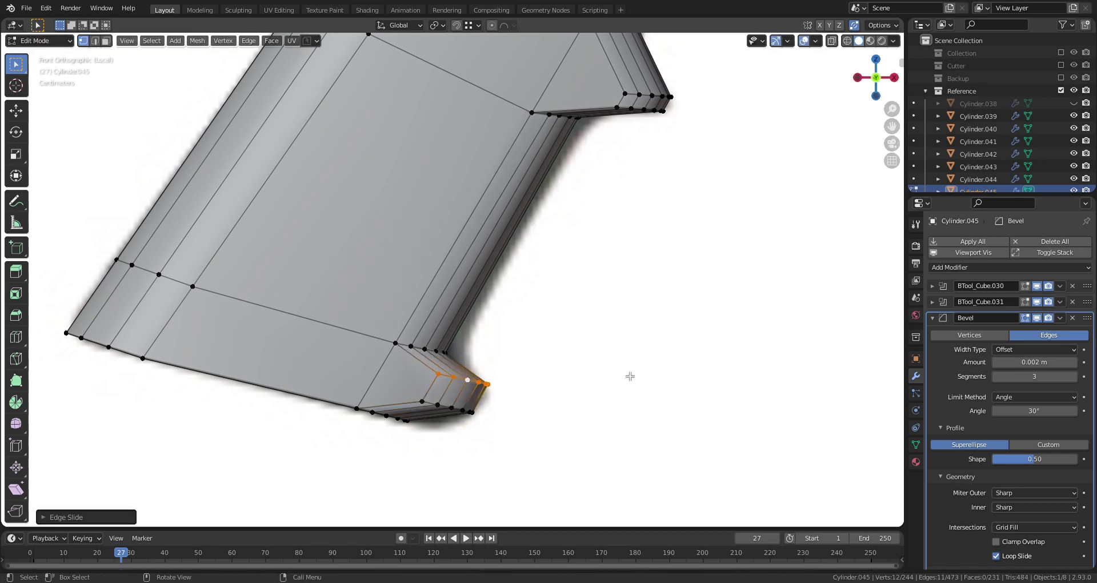
Step: Return to object mode and orbit in to inspect the new bump
key(Tab)
click(578, 419)
middle_drag(578, 419, 657, 347)
scroll(368, 394, up, 2)
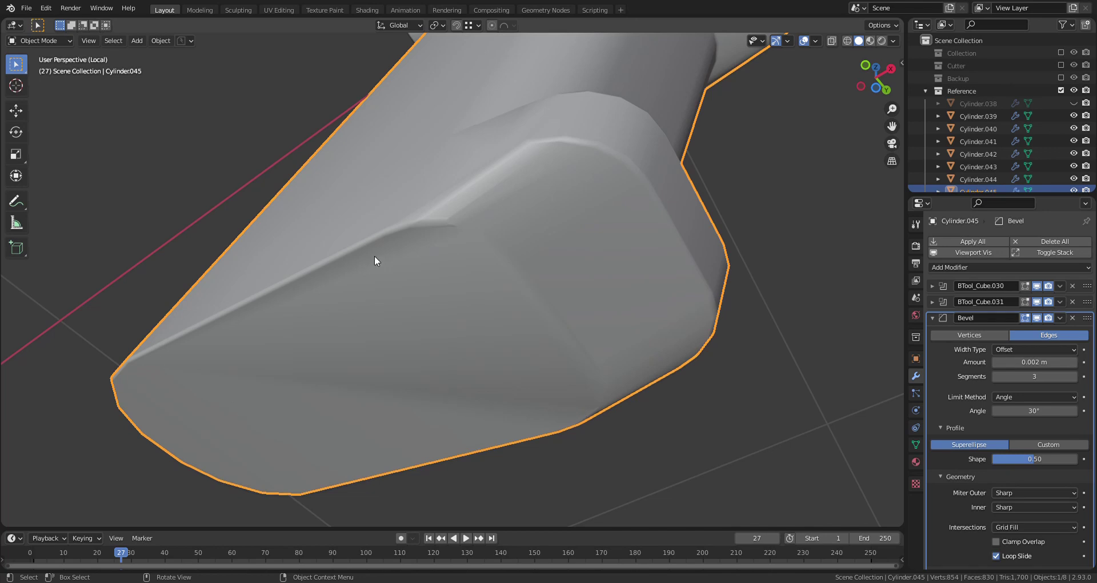
Step: Raise the lower protrusion's side edge loop slightly along Z
middle_drag(341, 266, 605, 278)
key(ctrl+Tab)
click(685, 274)
alt+click(703, 276)
key(g)
key(z)
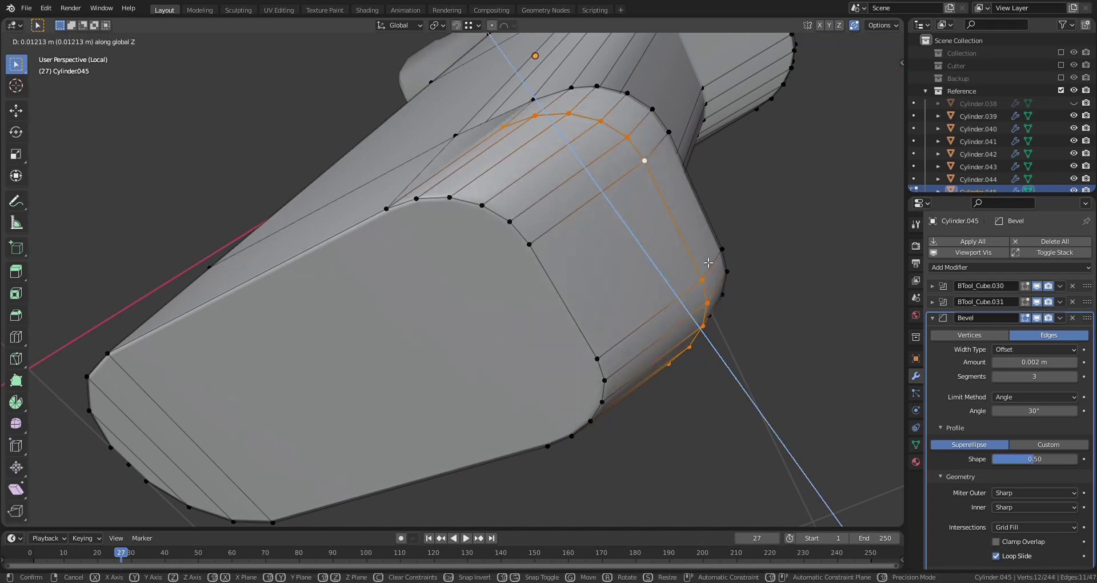
click(709, 262)
key(ctrl+Tab)
click(646, 245)
middle_drag(646, 245, 628, 348)
Step: Nudge one underside vertex about 0.0008 m up along Z, then return to object mode
key(ctrl+Tab)
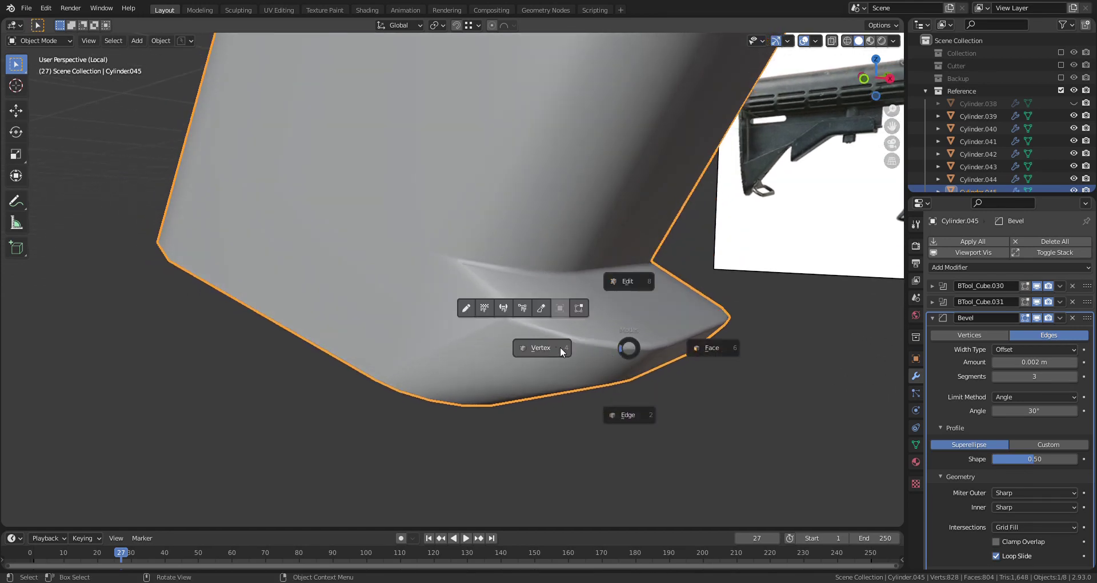
click(555, 348)
click(515, 326)
key(g)
key(z)
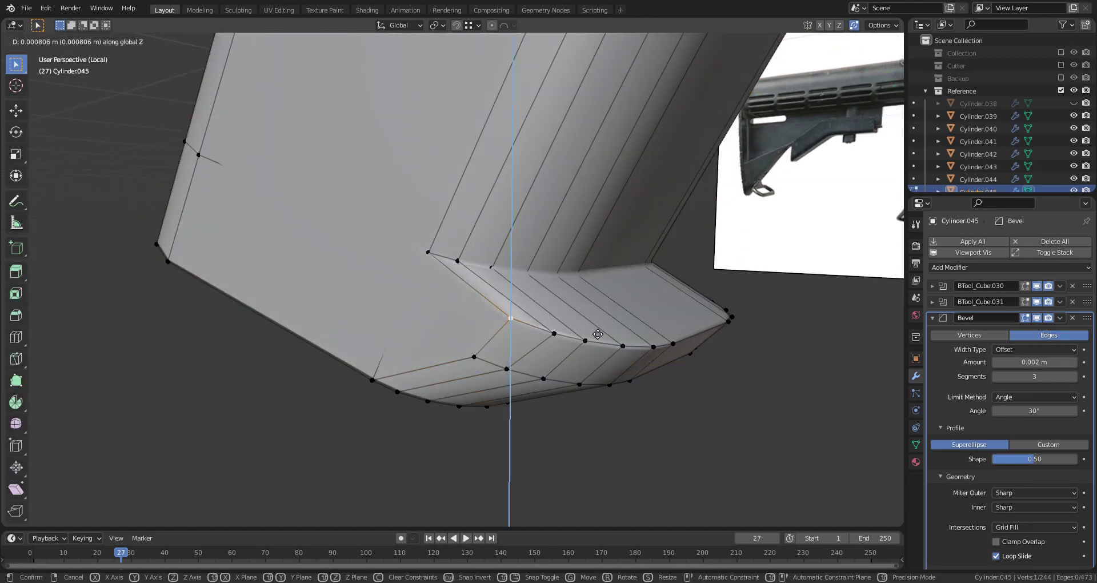
click(596, 331)
key(ctrl+Tab)
click(595, 272)
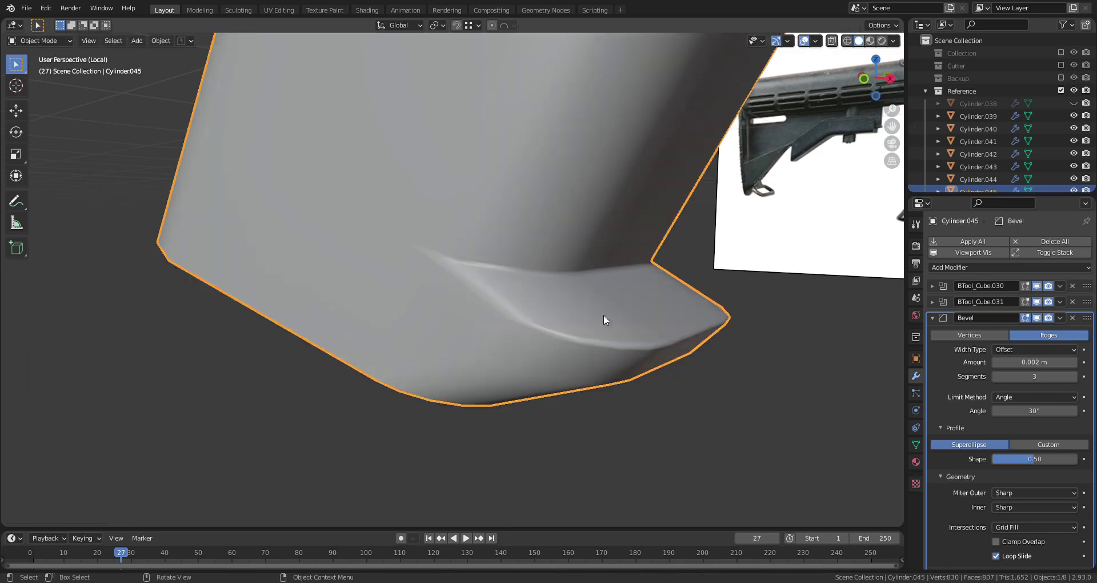
Step: Vertex-slide the crease vertex at the first protrusion's notch to smooth it
middle_drag(603, 314, 704, 360)
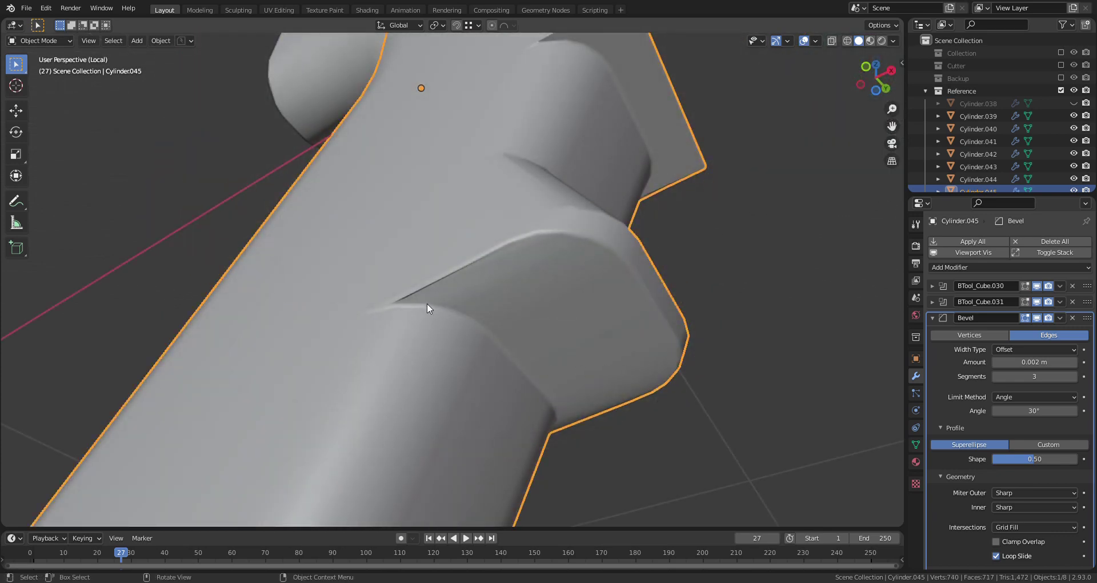
middle_drag(427, 302, 426, 308)
middle_drag(490, 319, 546, 325)
key(Tab)
click(368, 317)
key(shift+v)
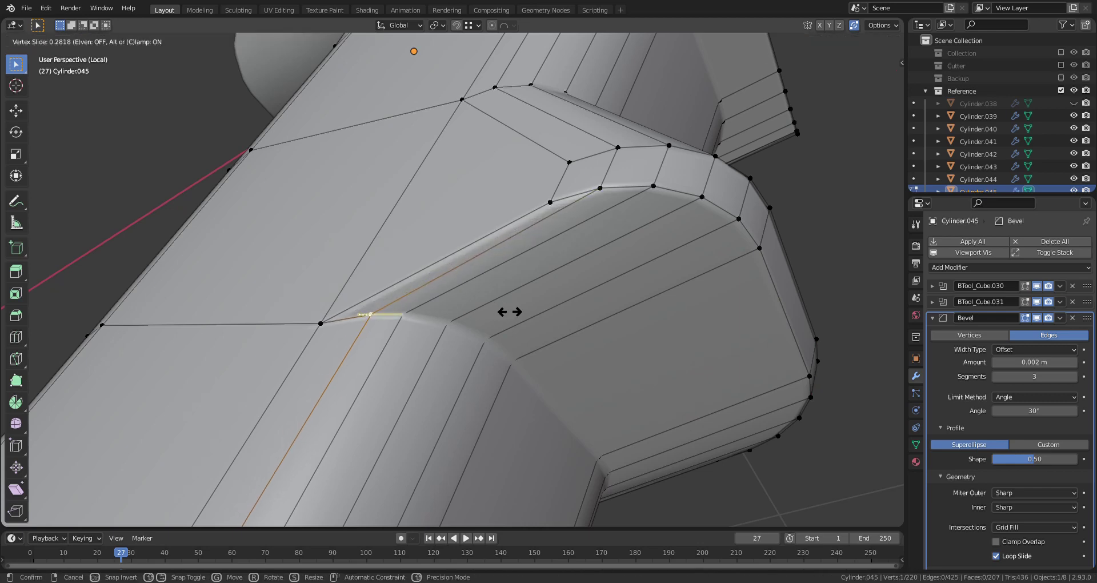
click(521, 313)
key(ctrl+Tab)
click(516, 272)
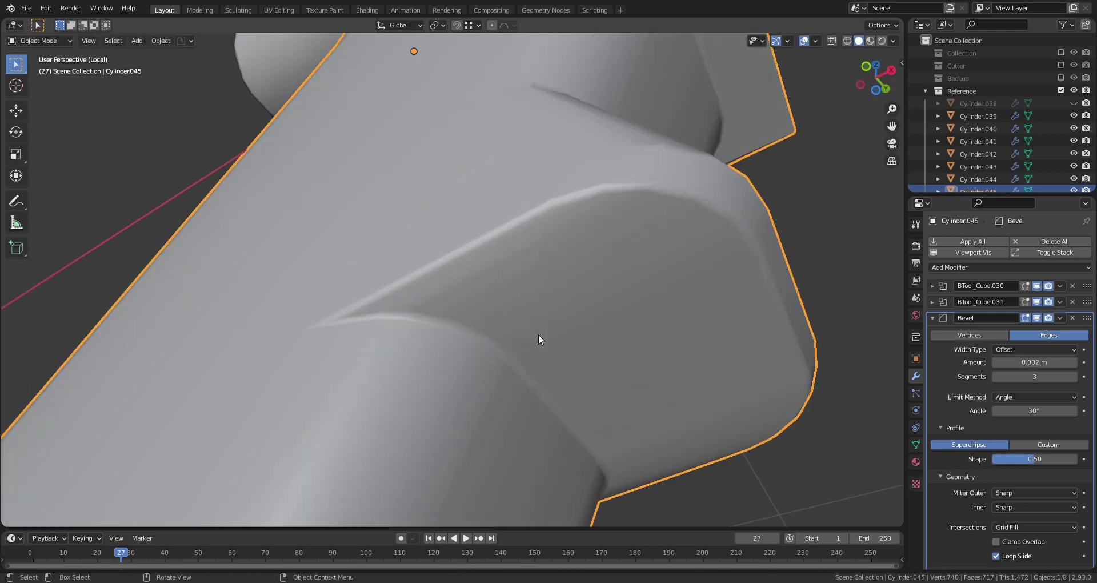
Step: Vertex-slide the crease vertex at the other notch, then back out to object mode
middle_drag(560, 338, 363, 341)
key(ctrl+Tab)
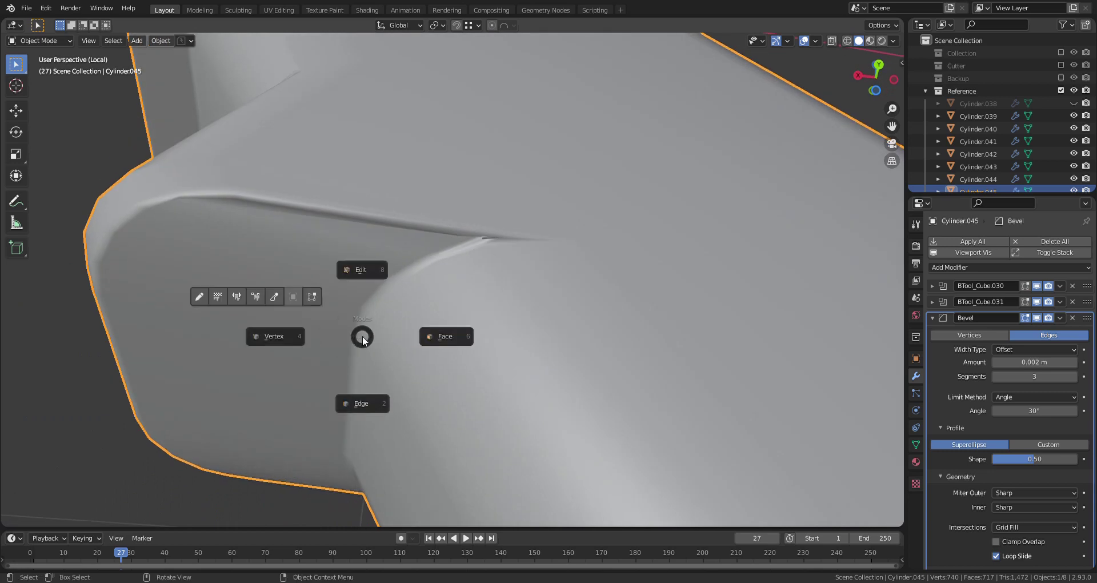
click(329, 337)
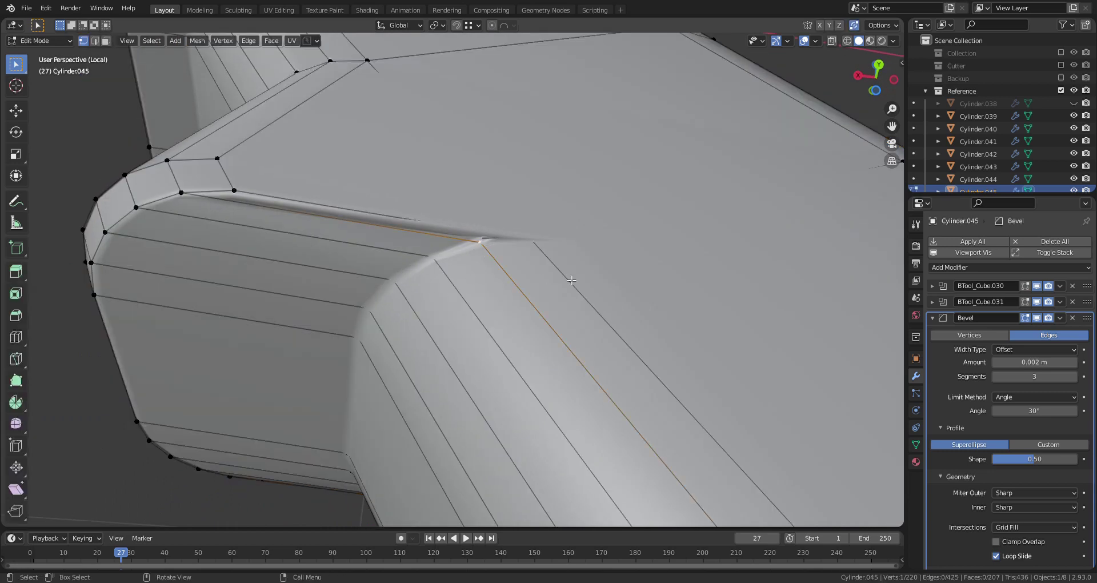
key(shift+v)
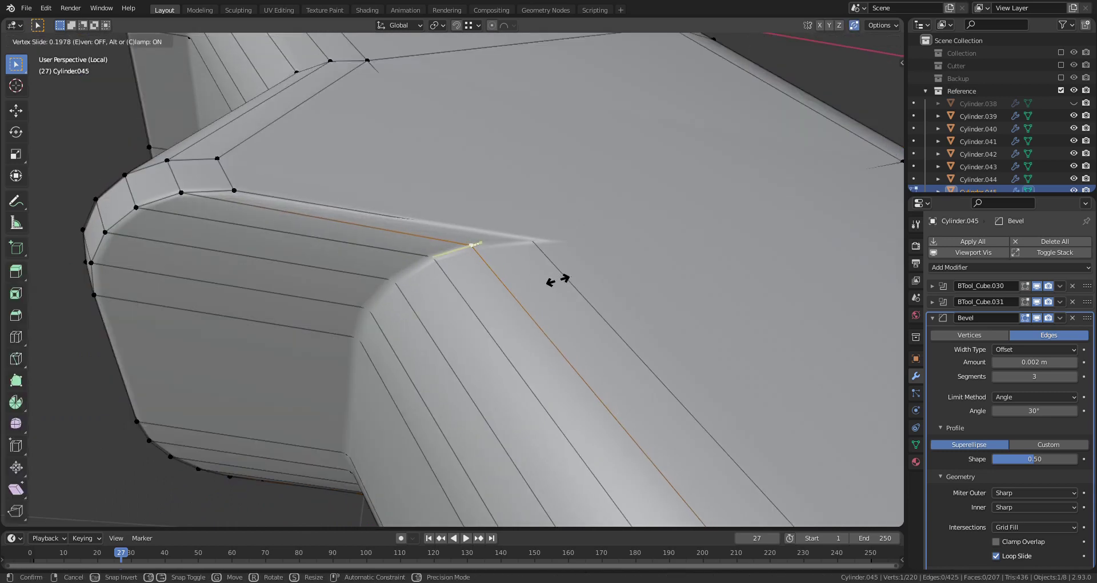
click(557, 280)
key(ctrl+Tab)
click(481, 266)
middle_drag(481, 267, 625, 360)
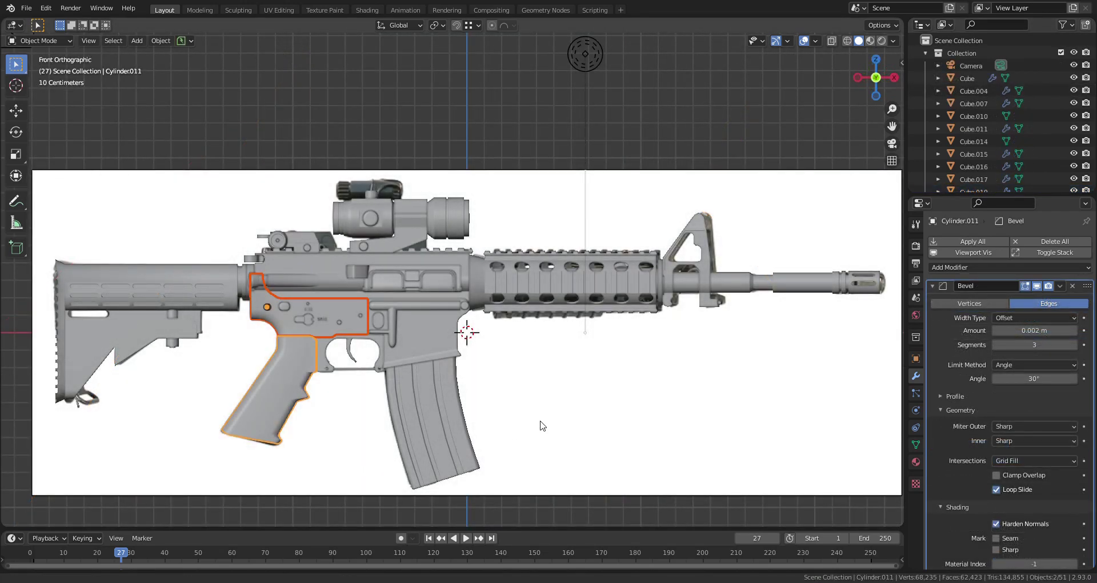
Step: Pan to the full rifle, then isolate the lower receiver and grip in local view
shift+middle_drag(541, 421, 677, 347)
key(KP_Divide)
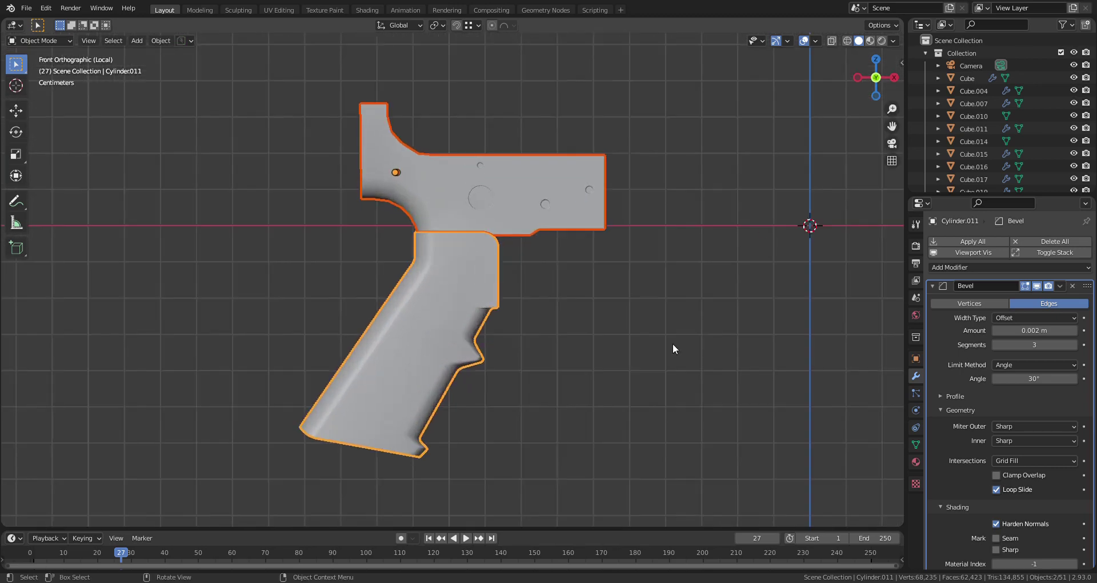